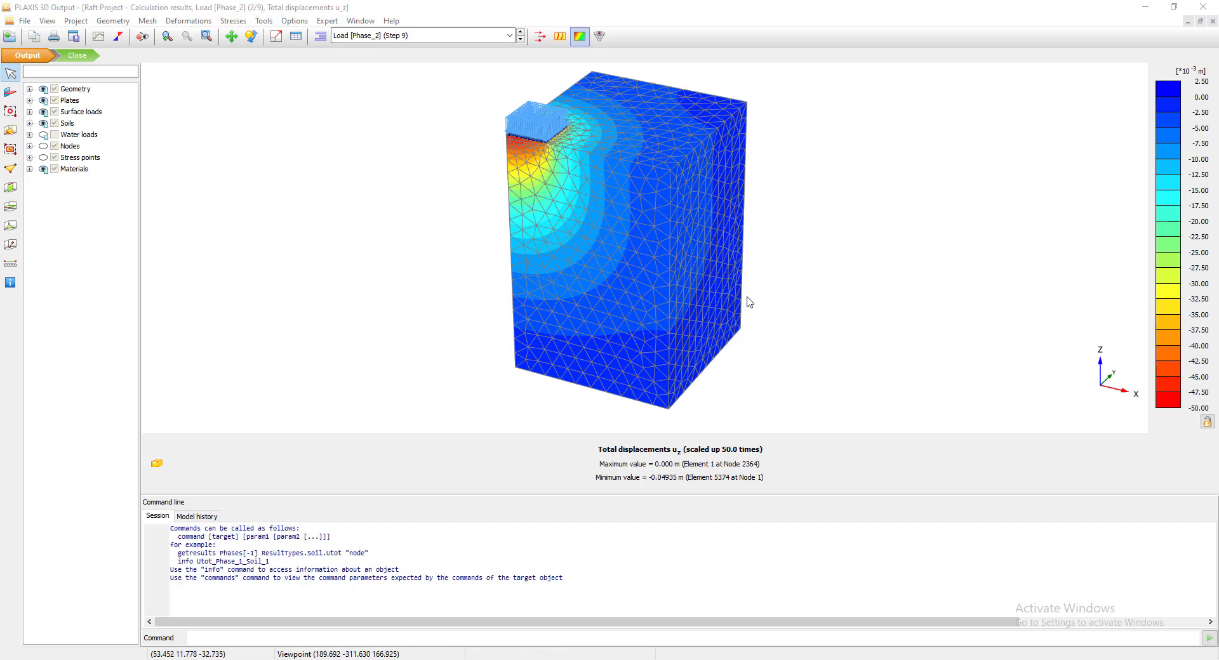
# Close the calculation results and switch to PLAXIS 3D Input, opening the Raft Project in Structures mode
pyautogui.scroll(2, 516, 107)
pyautogui.scroll(-2, 508, 124)
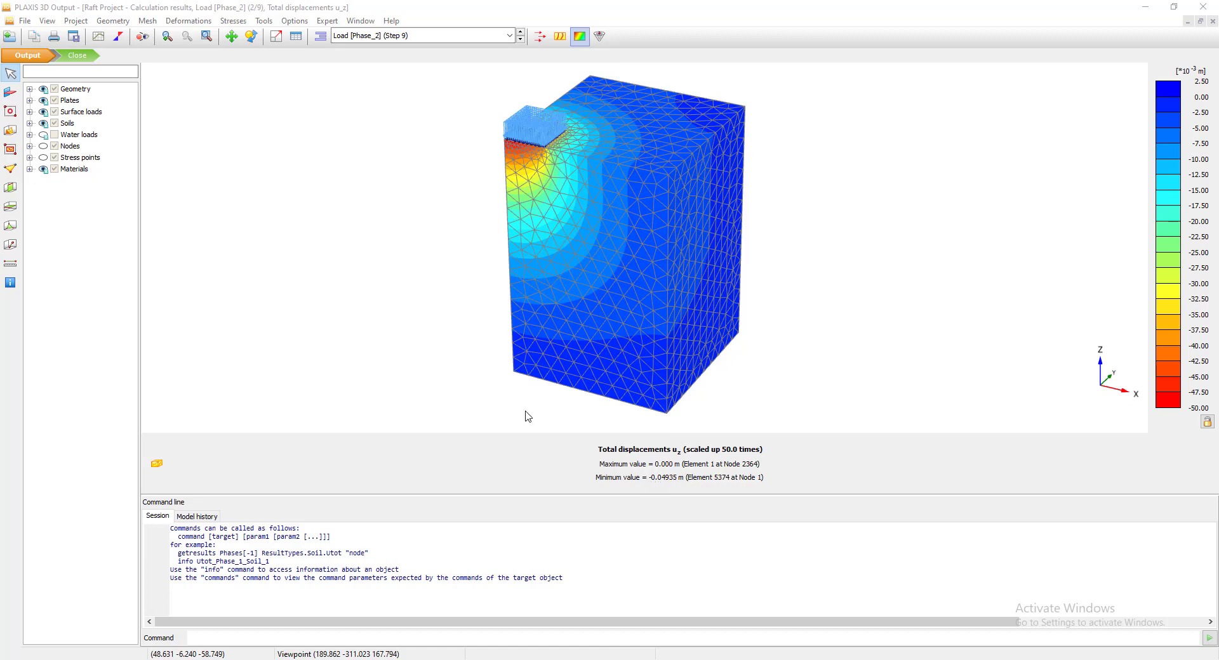
pyautogui.click(315, 238)
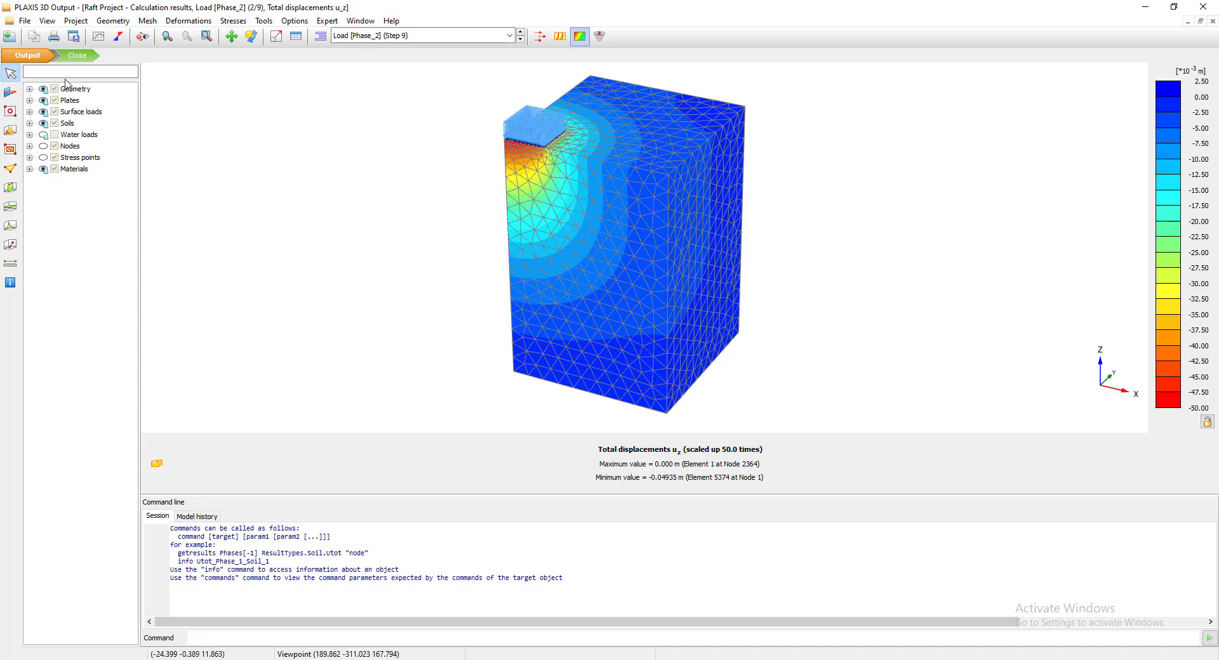
pyautogui.click(77, 56)
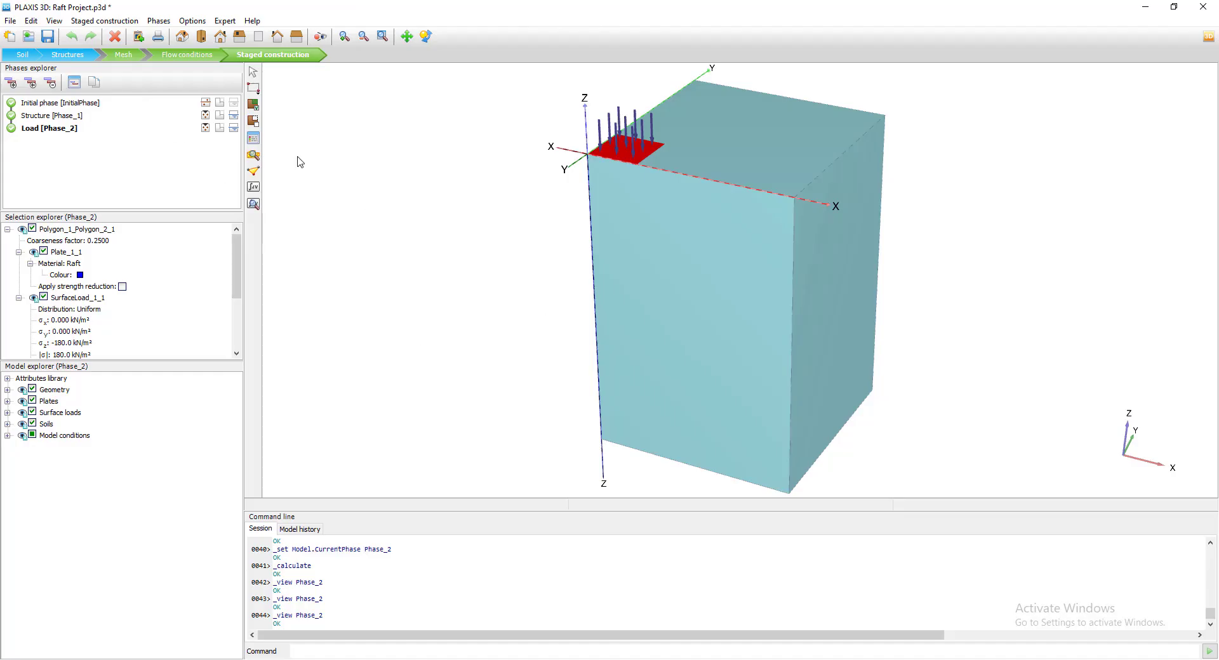
pyautogui.click(67, 54)
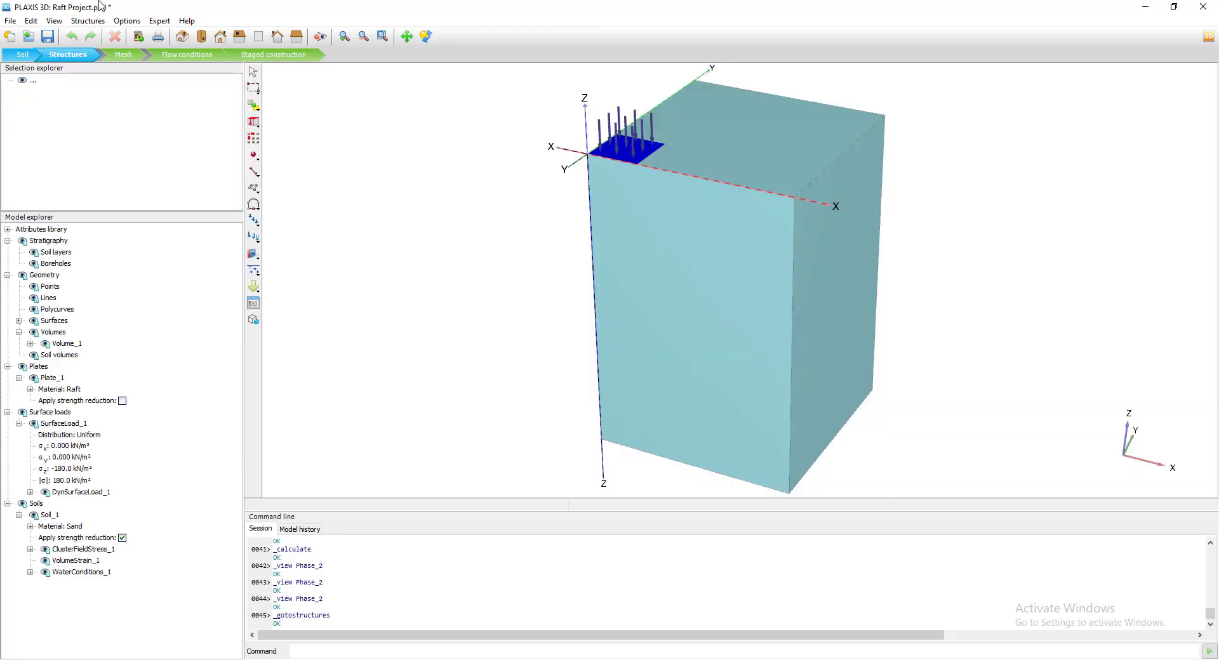
# Draw a vertical line from (1, 9, 0) to (1, 9, 20) near the raft's corner
pyautogui.click(255, 172)
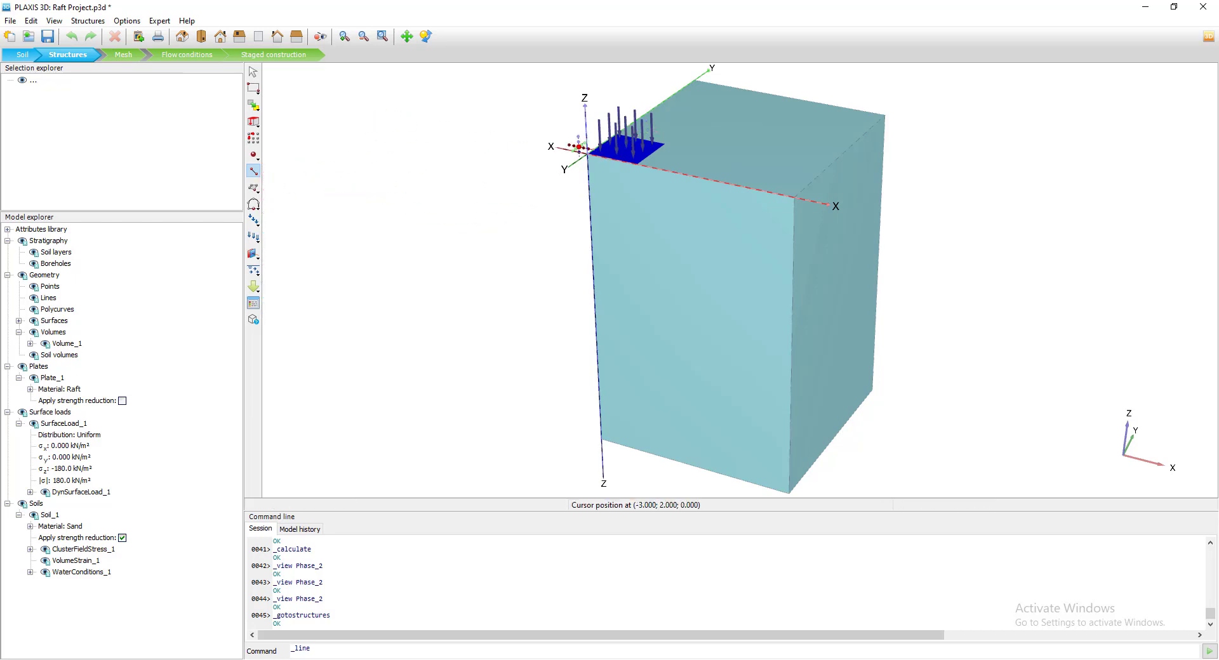
pyautogui.scroll(5, 572, 153)
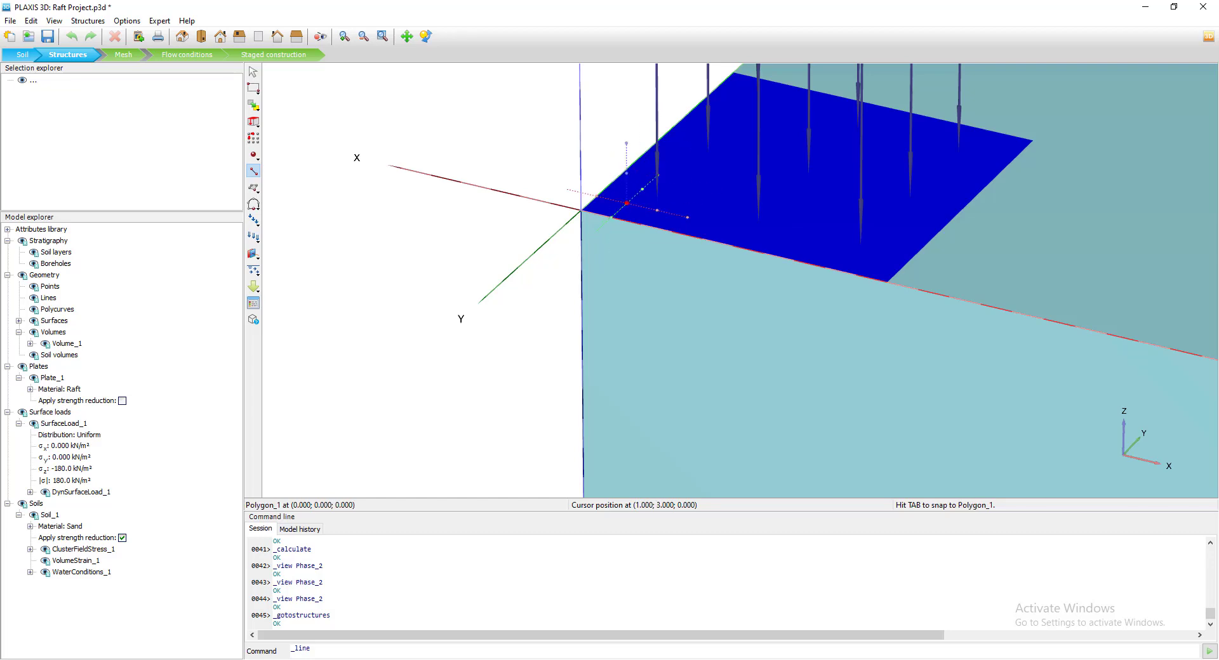
pyautogui.scroll(-2, 564, 260)
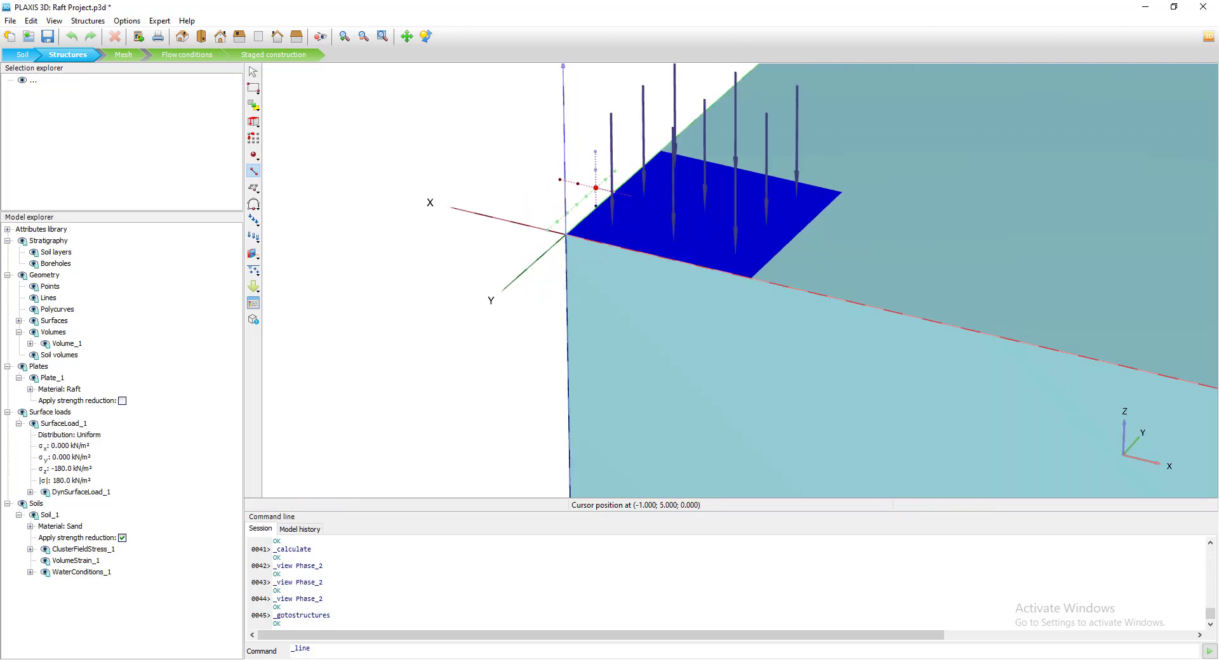
pyautogui.scroll(3, 567, 259)
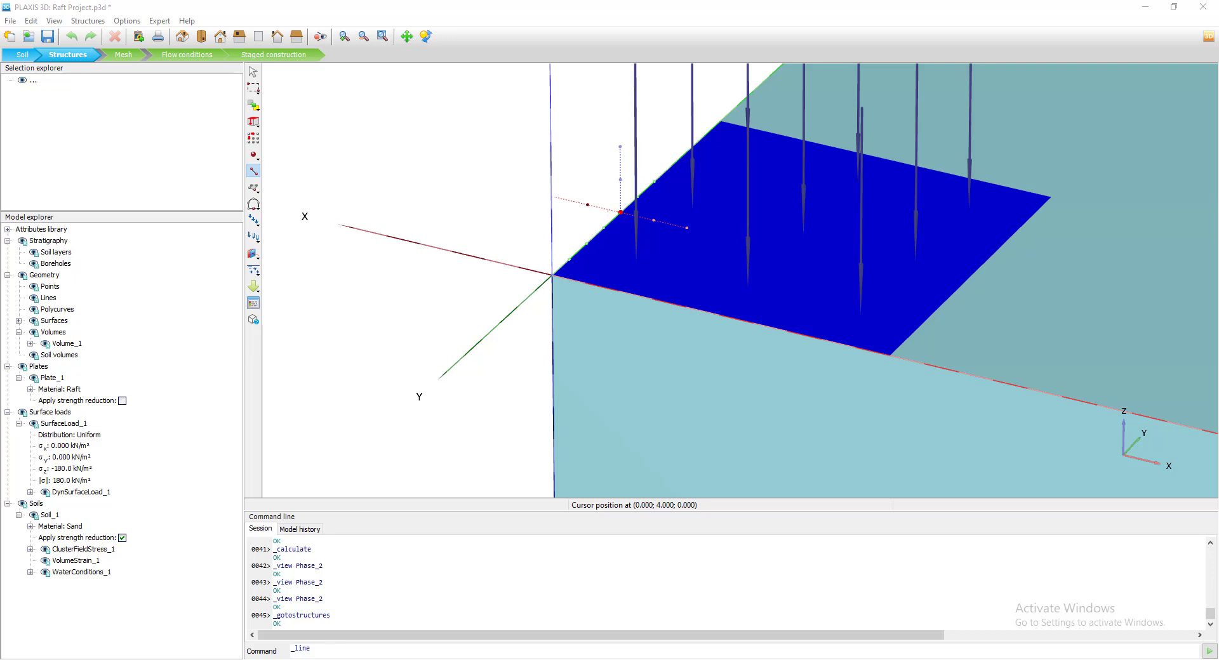
pyautogui.click(585, 282)
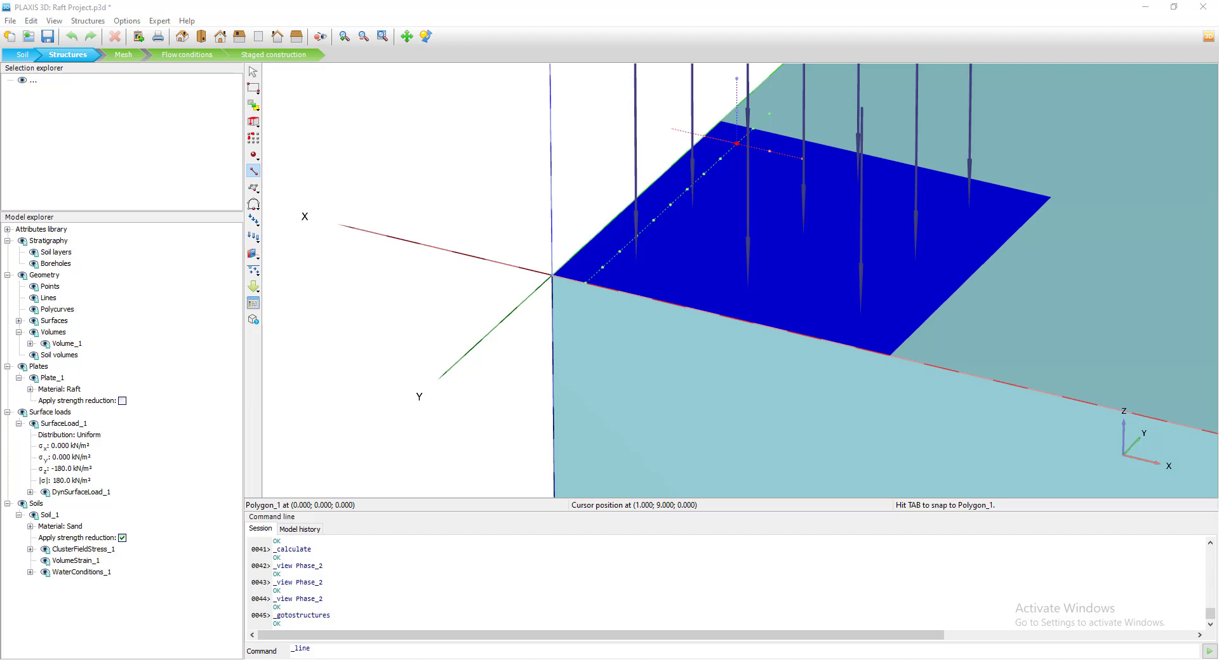
pyautogui.click(736, 144)
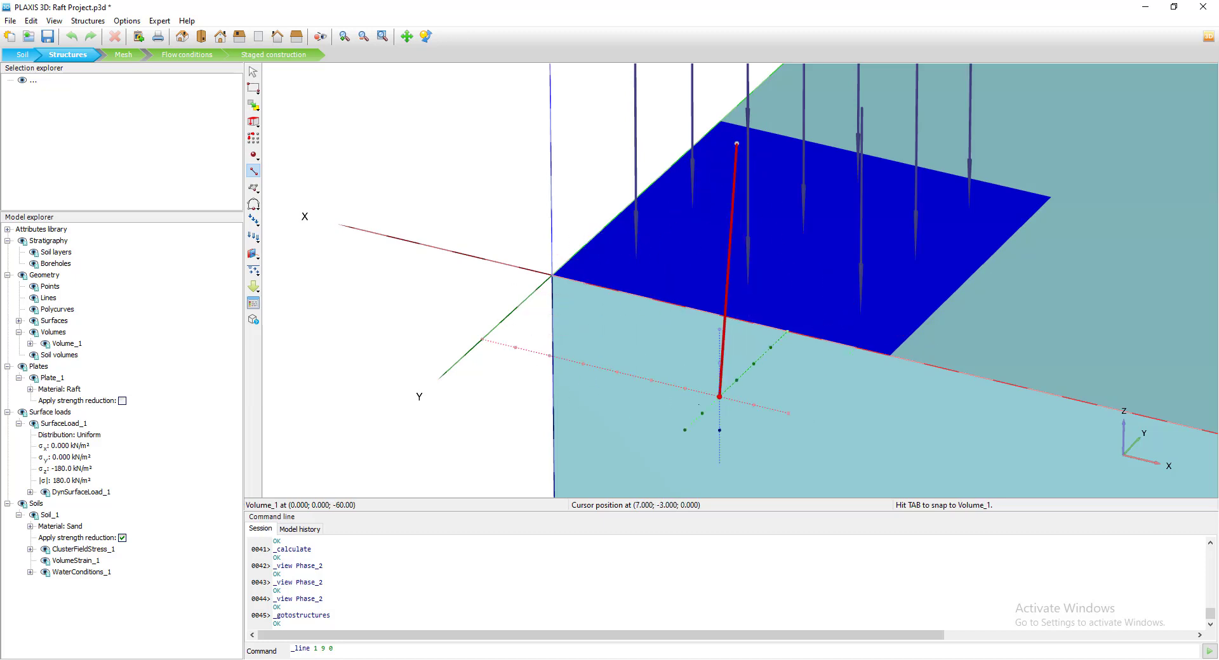
pyautogui.click(355, 648)
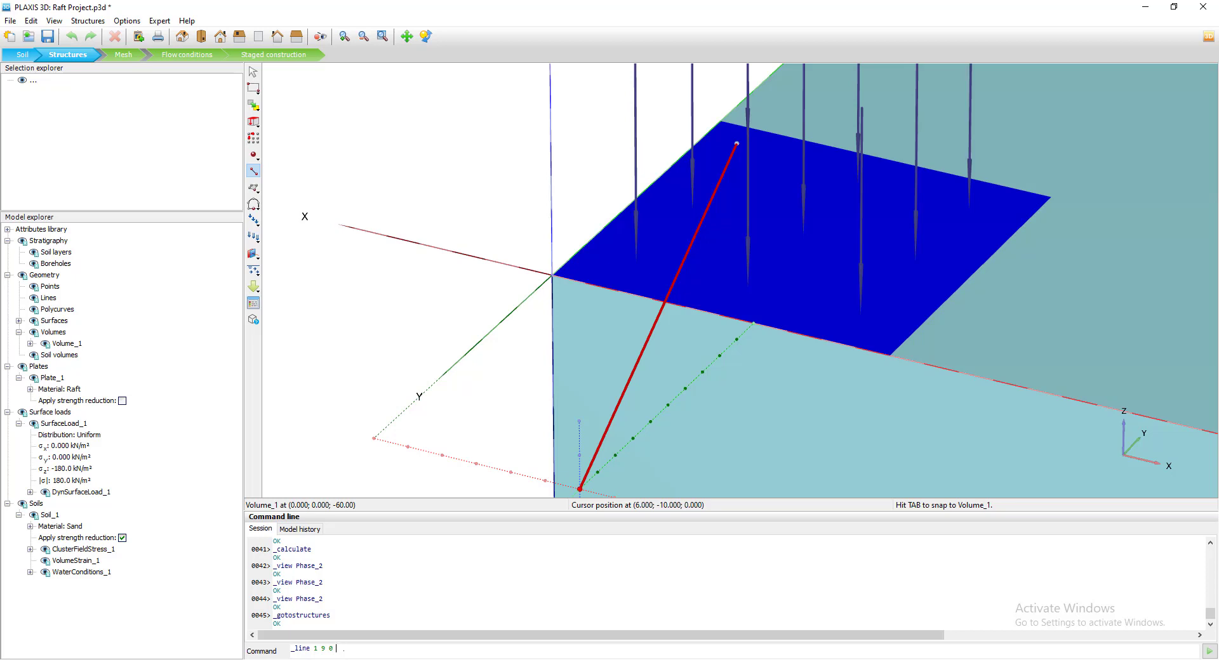
pyautogui.write('5')
pyautogui.write('20')
pyautogui.press('Return')
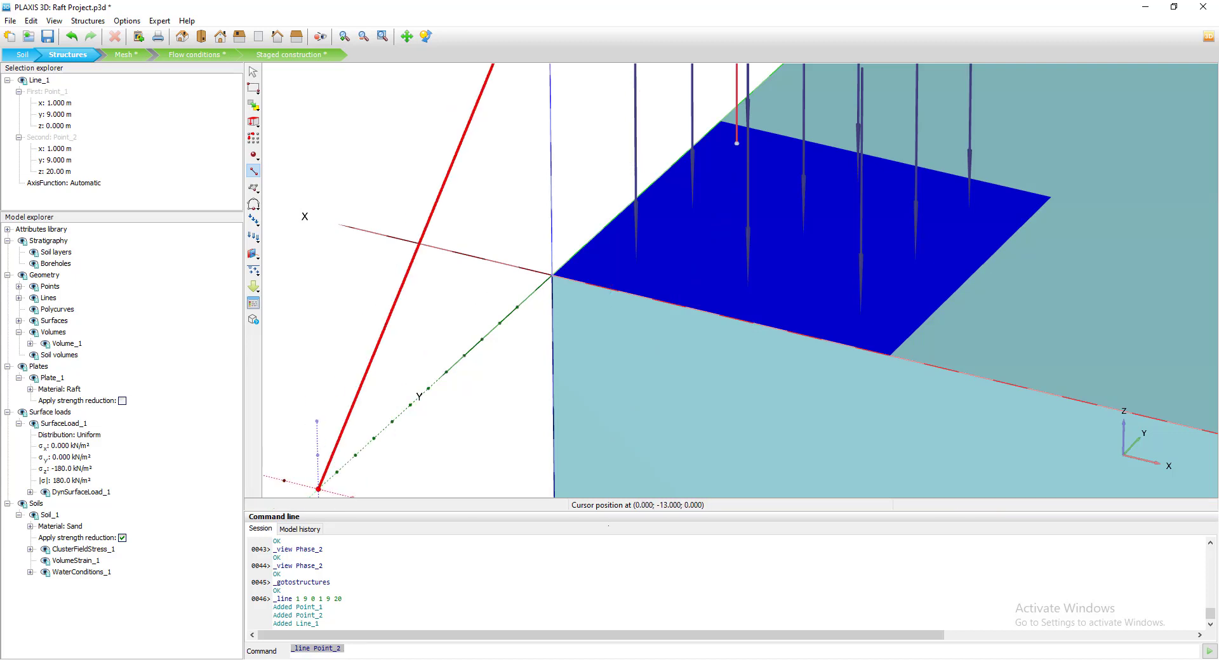
# Undo the creation of the vertical line at the raft's corner
pyautogui.scroll(-2, 574, 275)
pyautogui.scroll(-2, 629, 291)
pyautogui.scroll(-4, 649, 335)
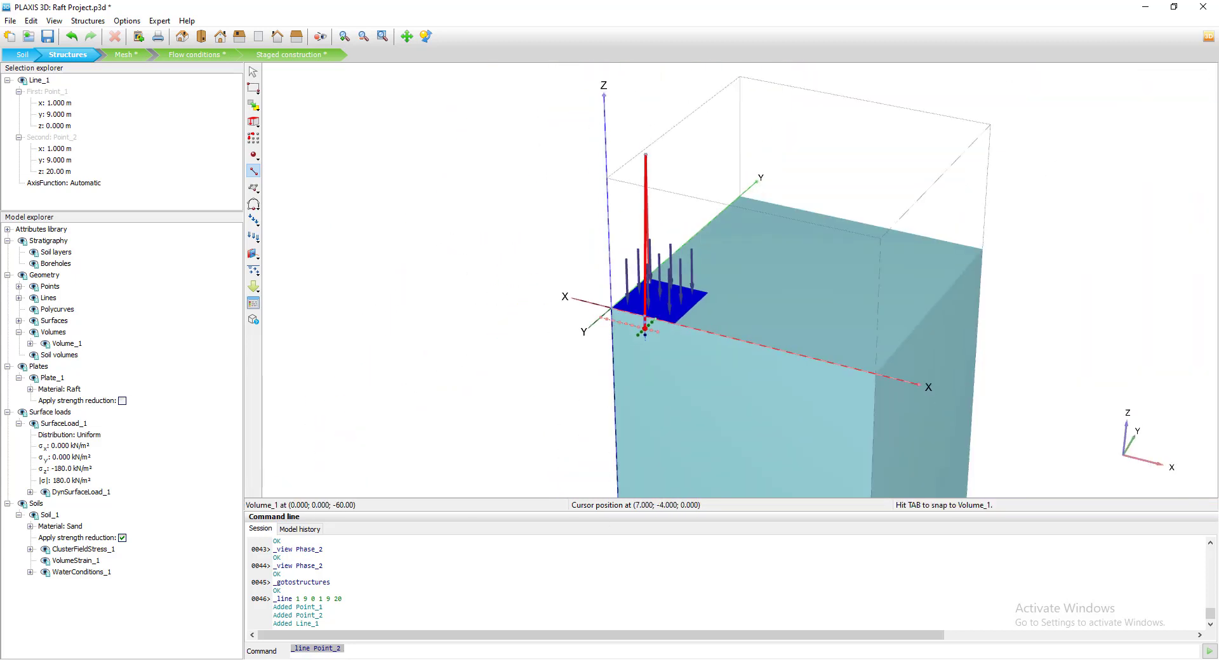
pyautogui.scroll(2, 608, 200)
pyautogui.hotkey('ctrl', 'z')
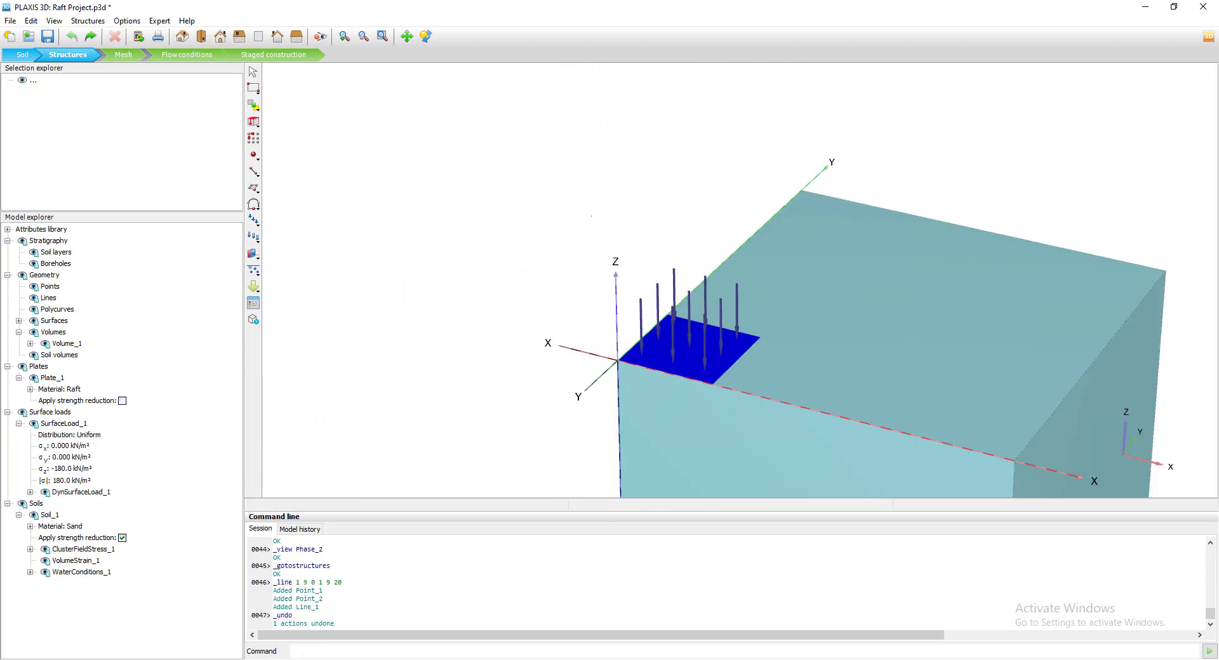
pyautogui.click(254, 172)
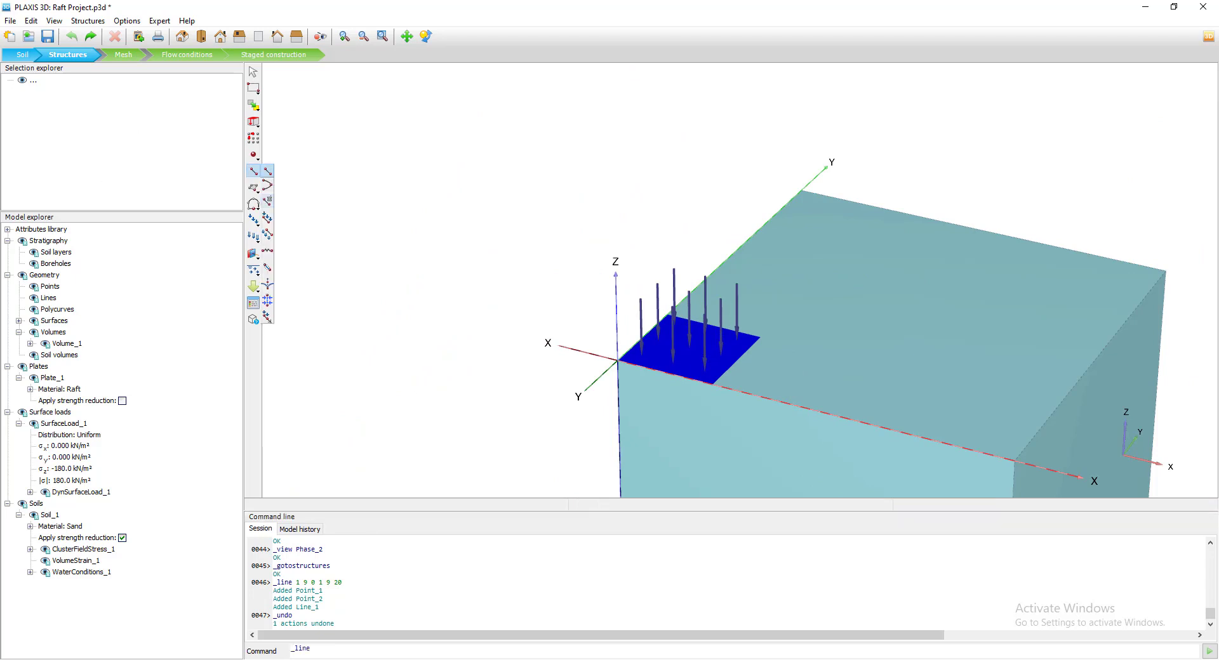
pyautogui.press('Escape')
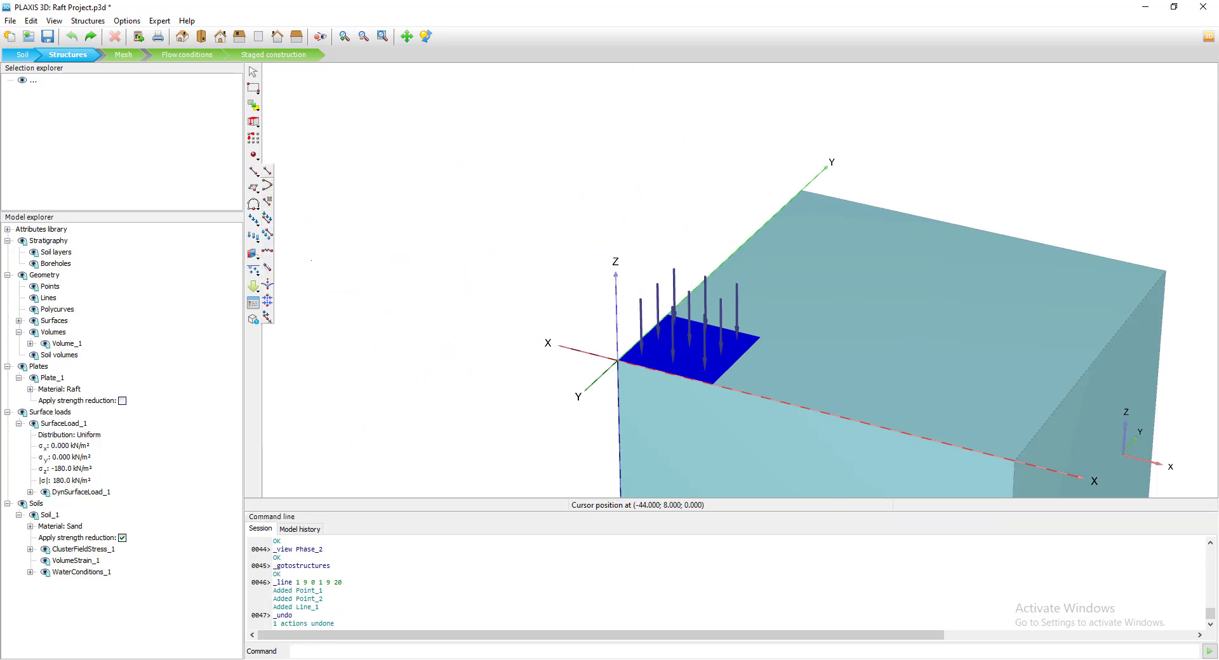
pyautogui.click(253, 171)
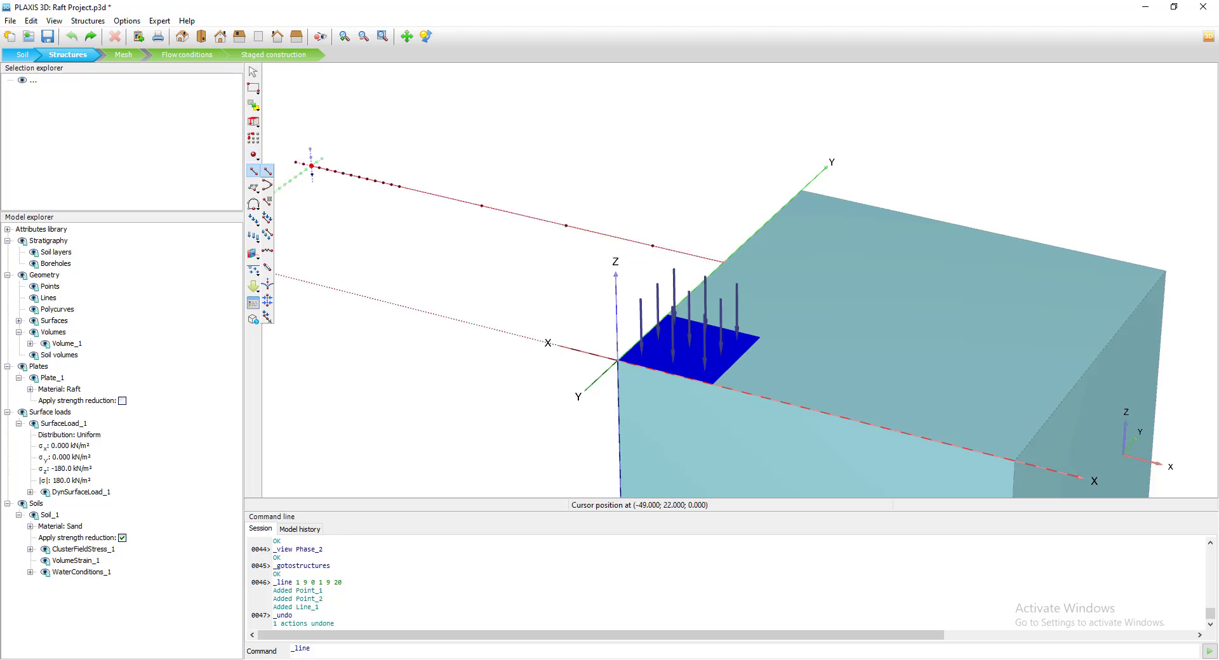
pyautogui.press('Escape')
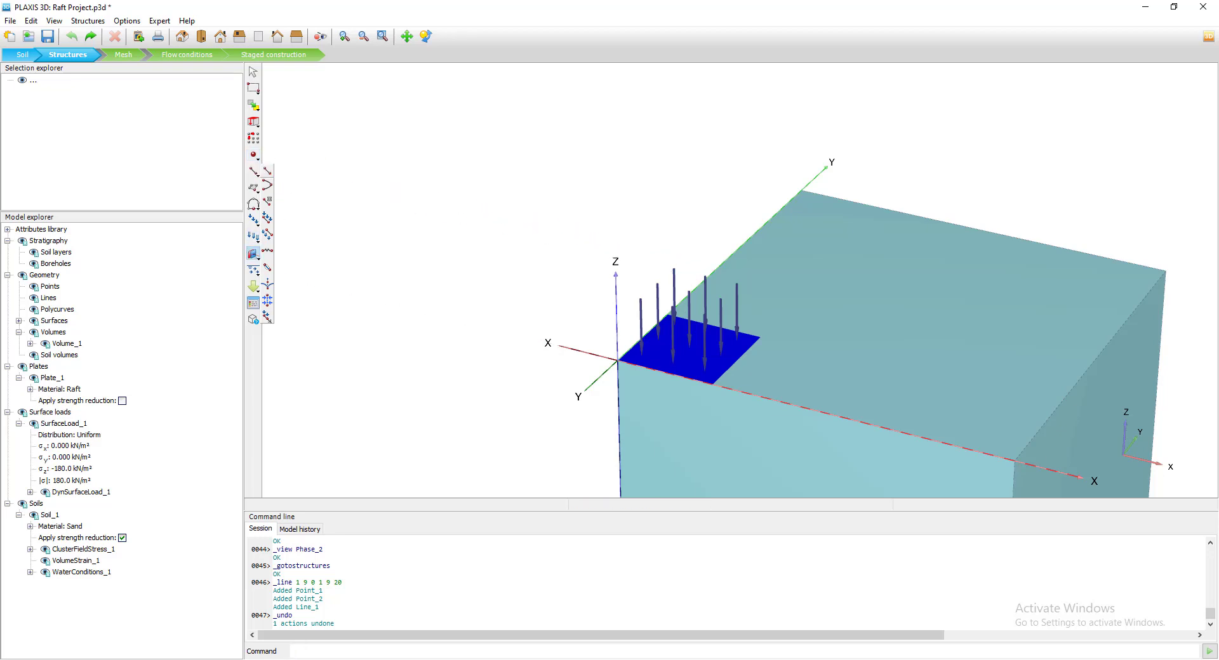
# Create an embedded beam from (1, 9, 0) on the raft down to (1, 9, -20)
pyautogui.moveTo(253, 253)
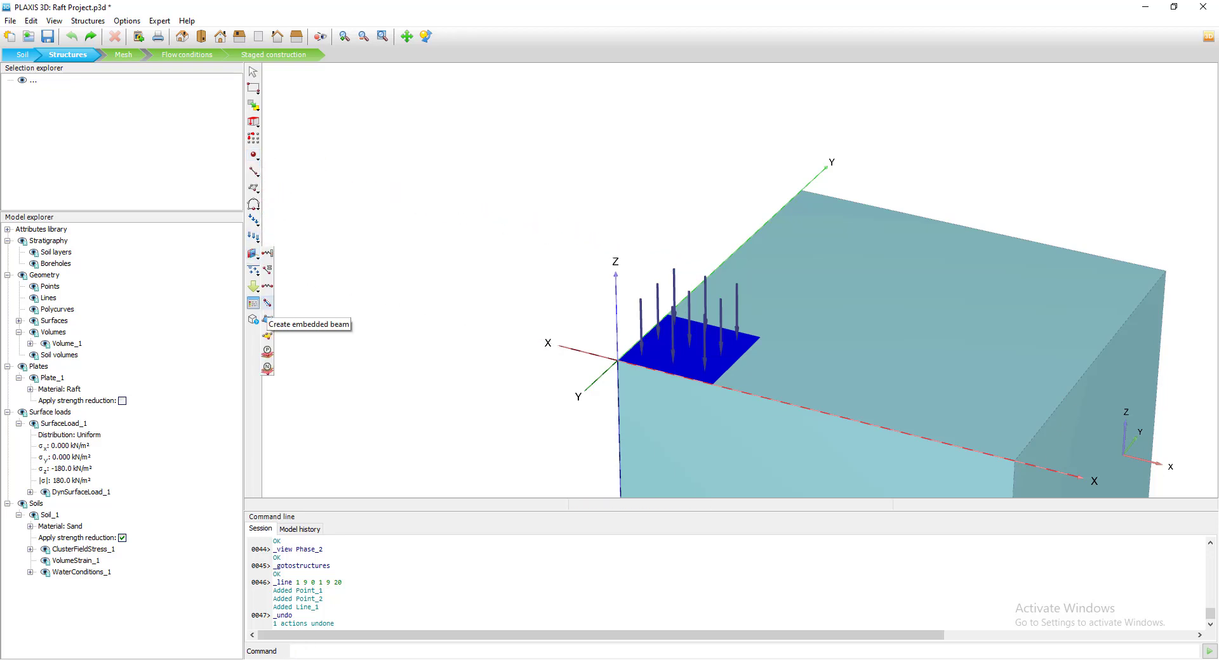
pyautogui.click(267, 303)
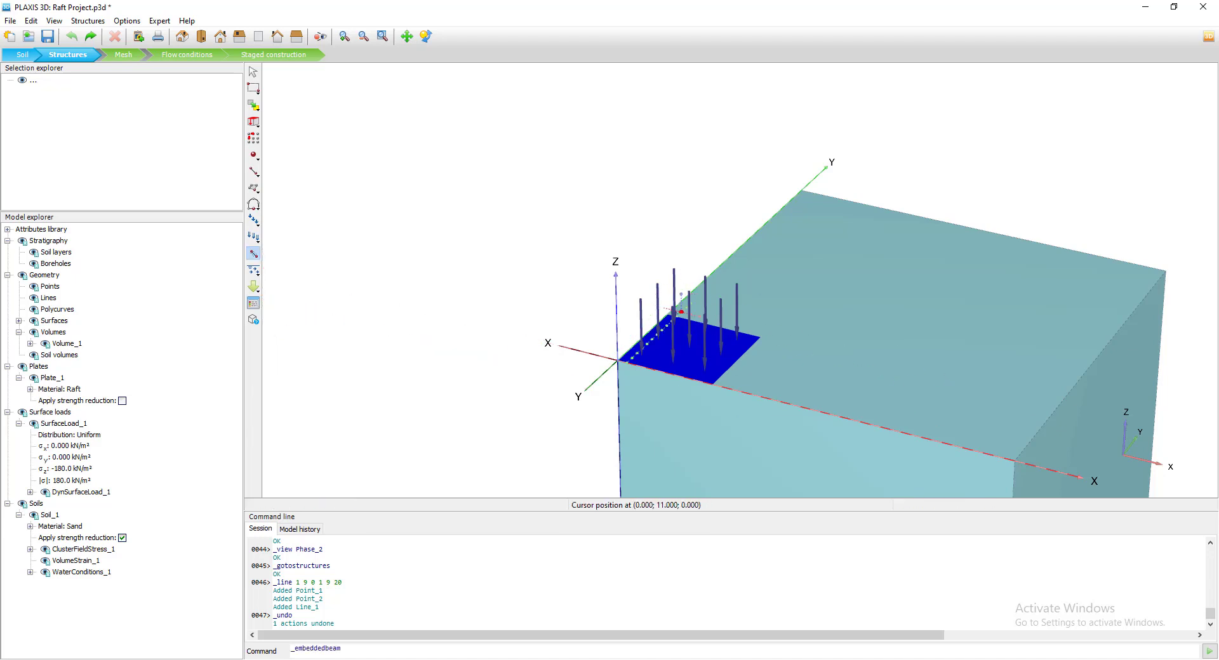
pyautogui.scroll(5, 659, 281)
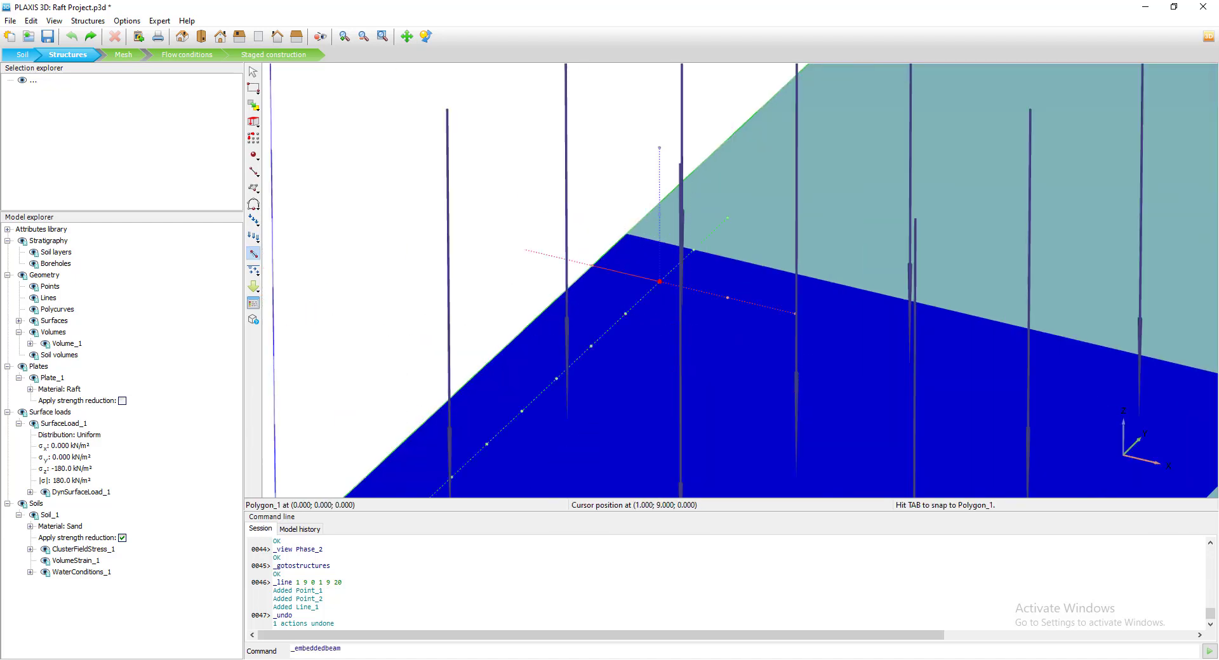
pyautogui.click(660, 281)
pyautogui.scroll(-5, 660, 282)
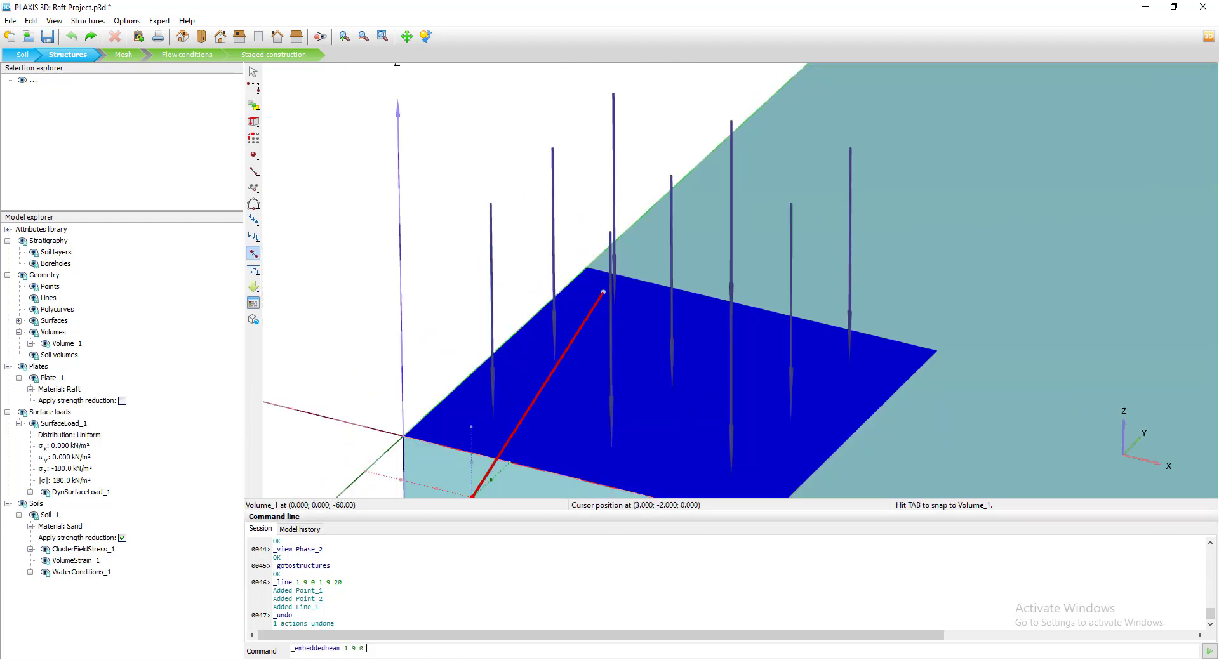
pyautogui.write('1 9 -20')
pyautogui.press('Return')
pyautogui.scroll(-3, 509, 210)
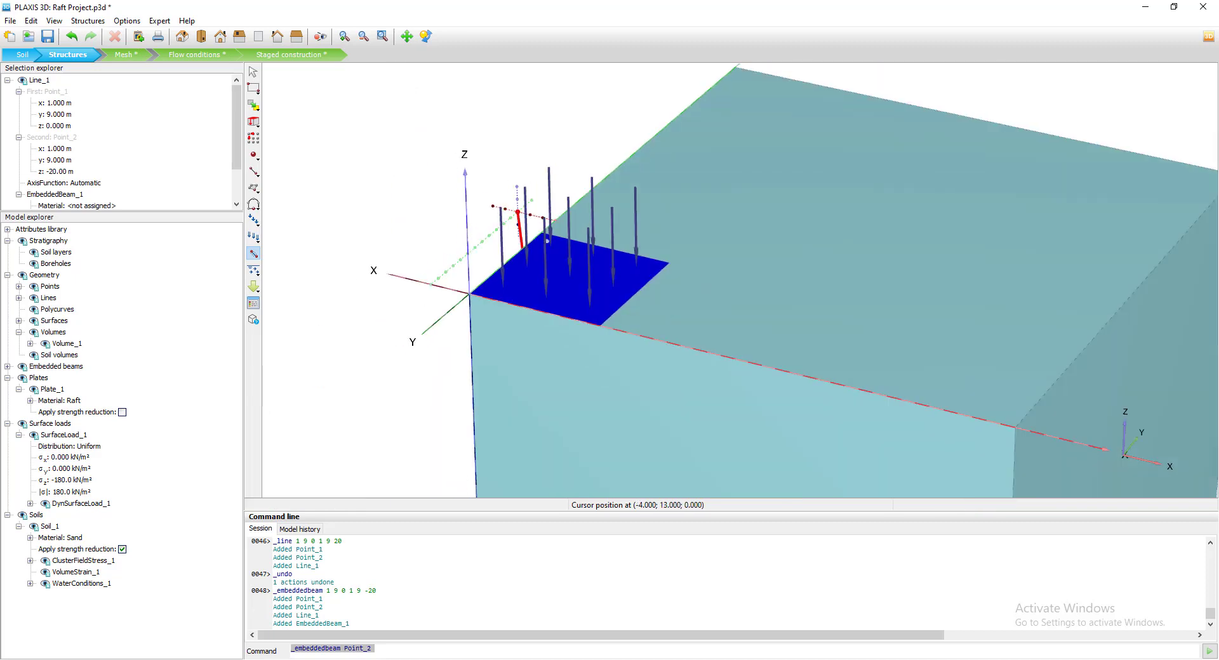
pyautogui.press('Escape')
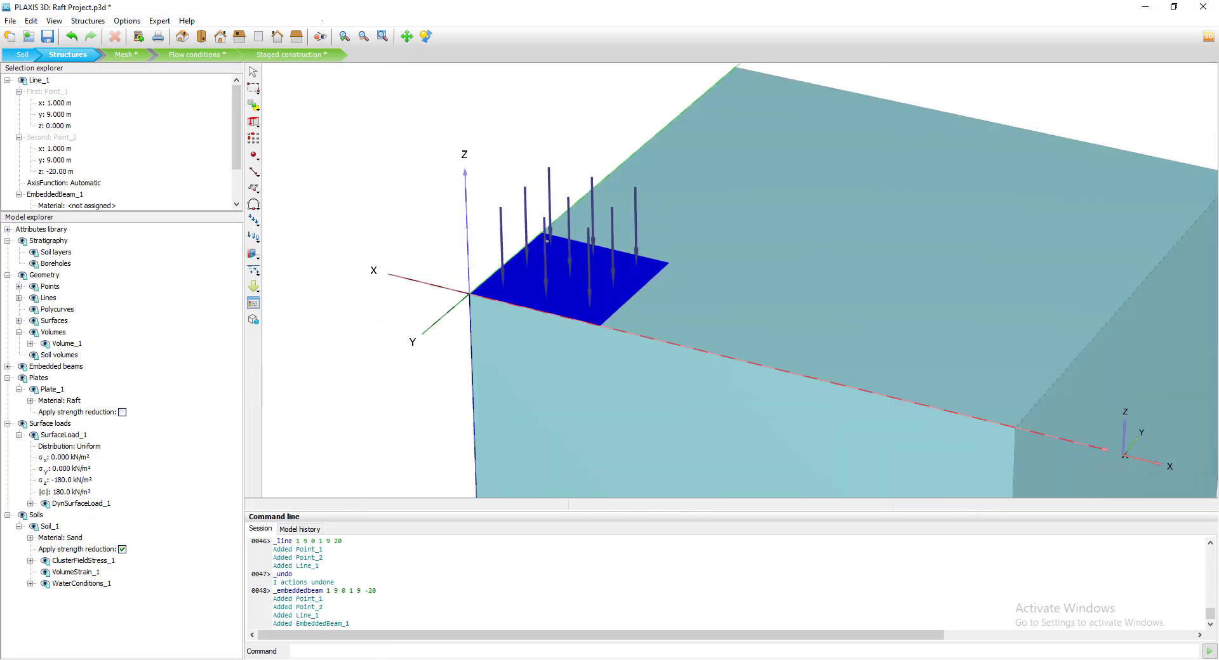
# Display the soil volume at 30% opacity and clear the selection
pyautogui.moveTo(692, 372); pyautogui.dragTo(744, 295, button='middle')
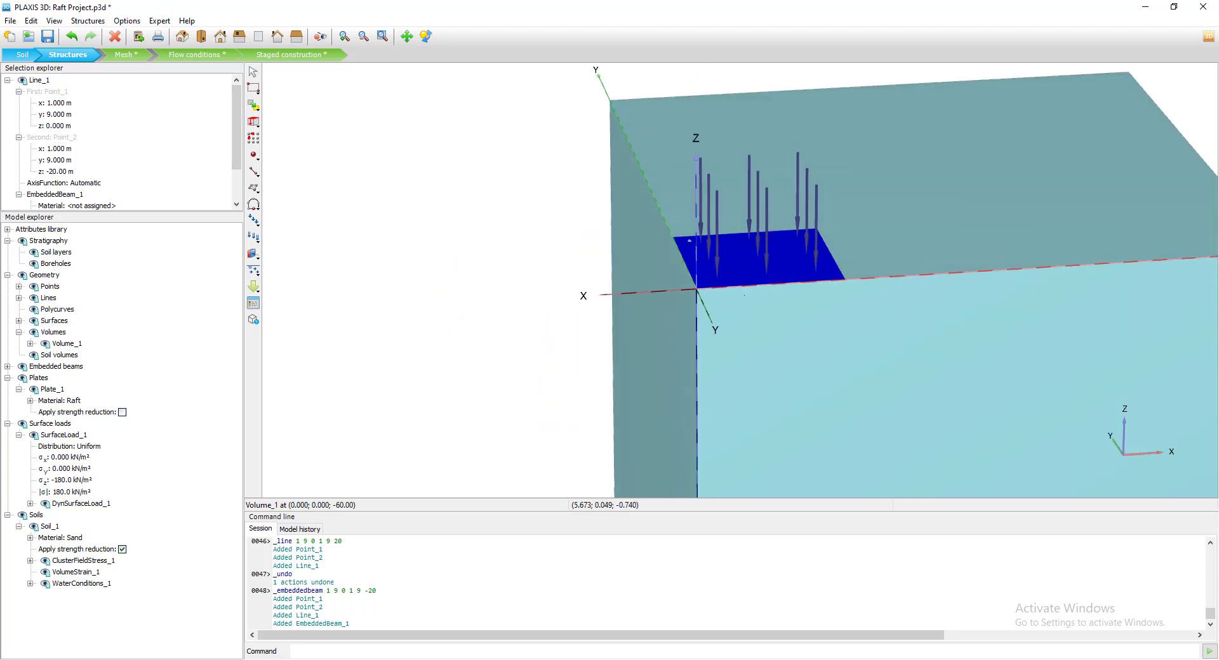
pyautogui.rightClick(808, 325)
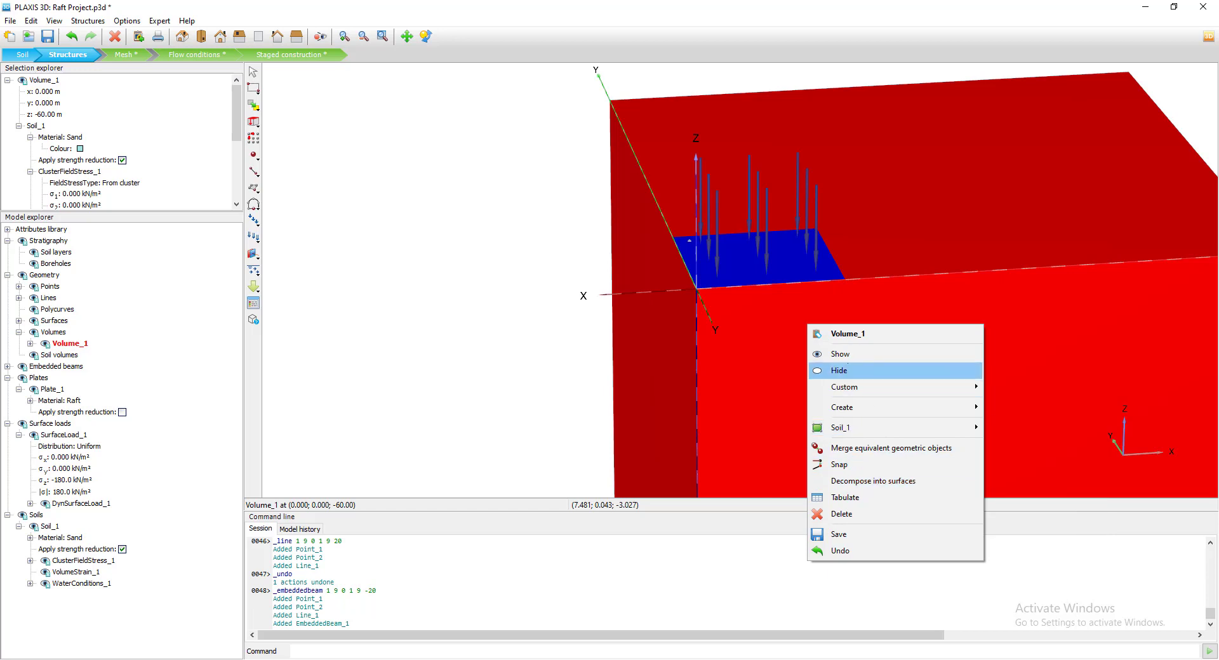
pyautogui.moveTo(902, 387)
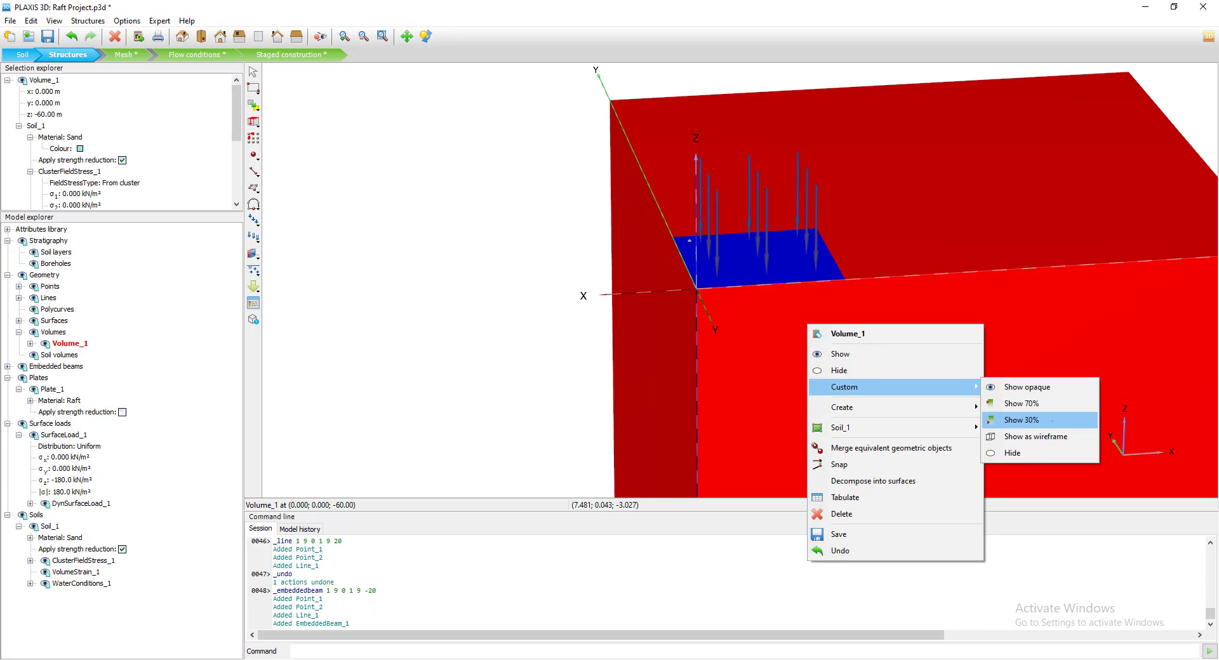
pyautogui.click(1052, 421)
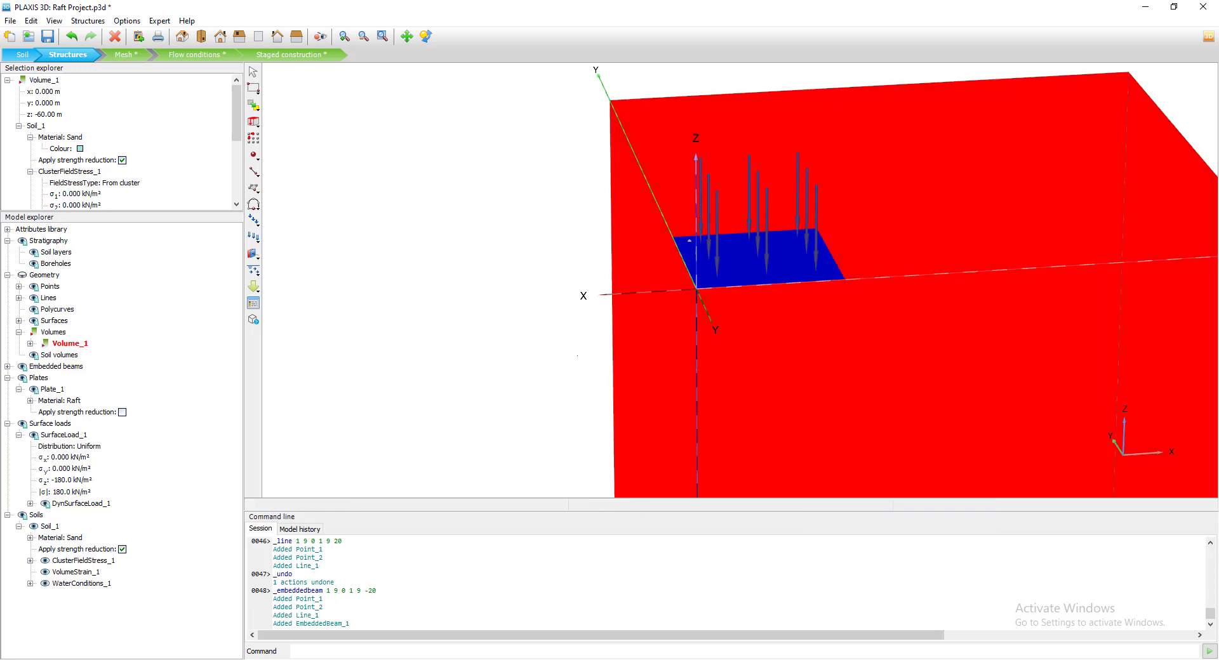
pyautogui.click(513, 336)
# Examine the embedded beam's position beneath the raft from different sides through the transparent soil
pyautogui.scroll(-2, 513, 335)
pyautogui.moveTo(381, 312); pyautogui.dragTo(458, 277, button='middle')
pyautogui.moveTo(1110, 240); pyautogui.dragTo(891, 231, button='middle')
pyautogui.click(426, 36)
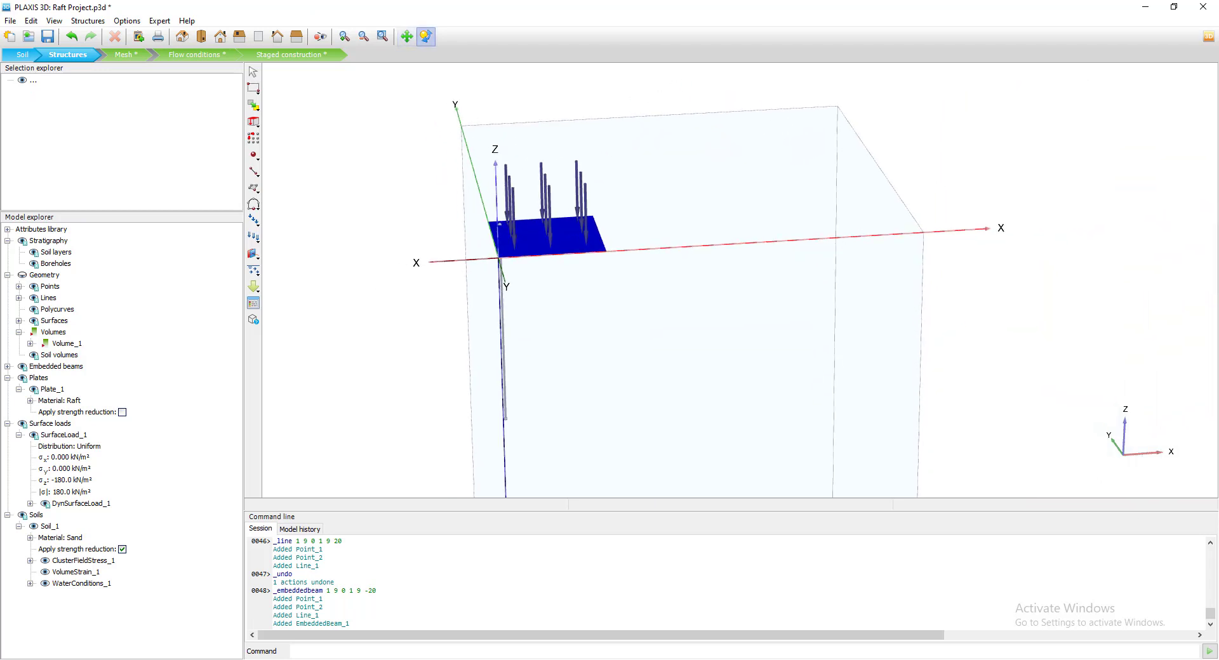
pyautogui.moveTo(704, 463); pyautogui.dragTo(946, 492)
pyautogui.scroll(4, 740, 365)
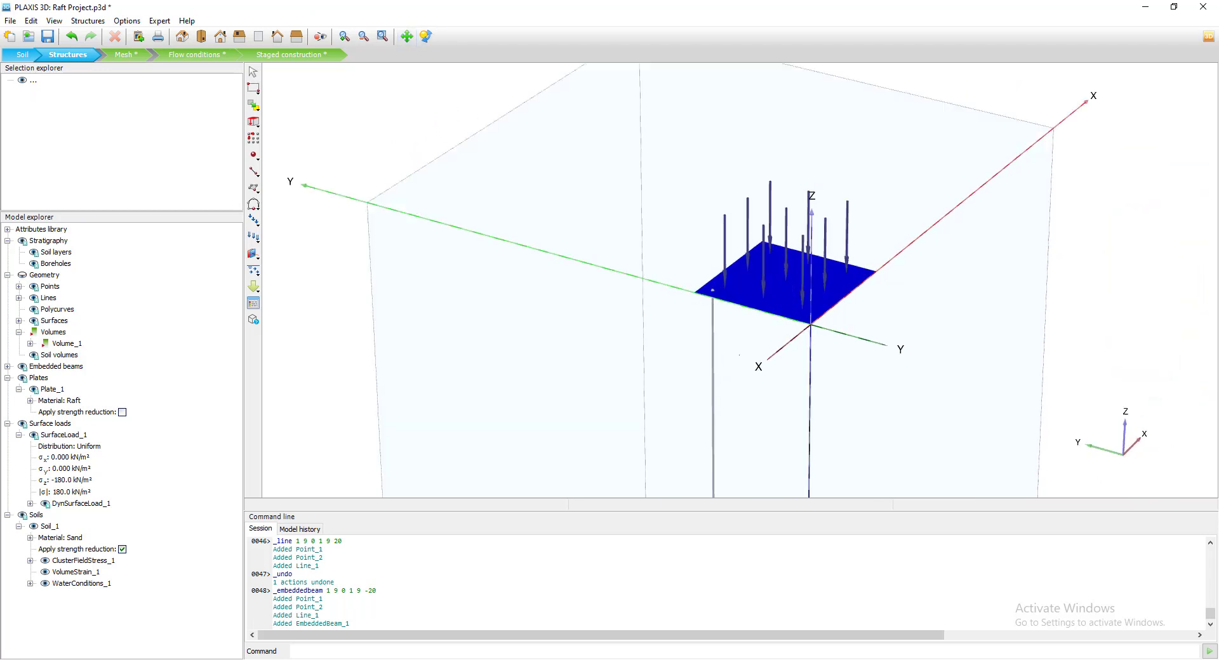
pyautogui.scroll(-5, 691, 256)
pyautogui.scroll(7, 668, 281)
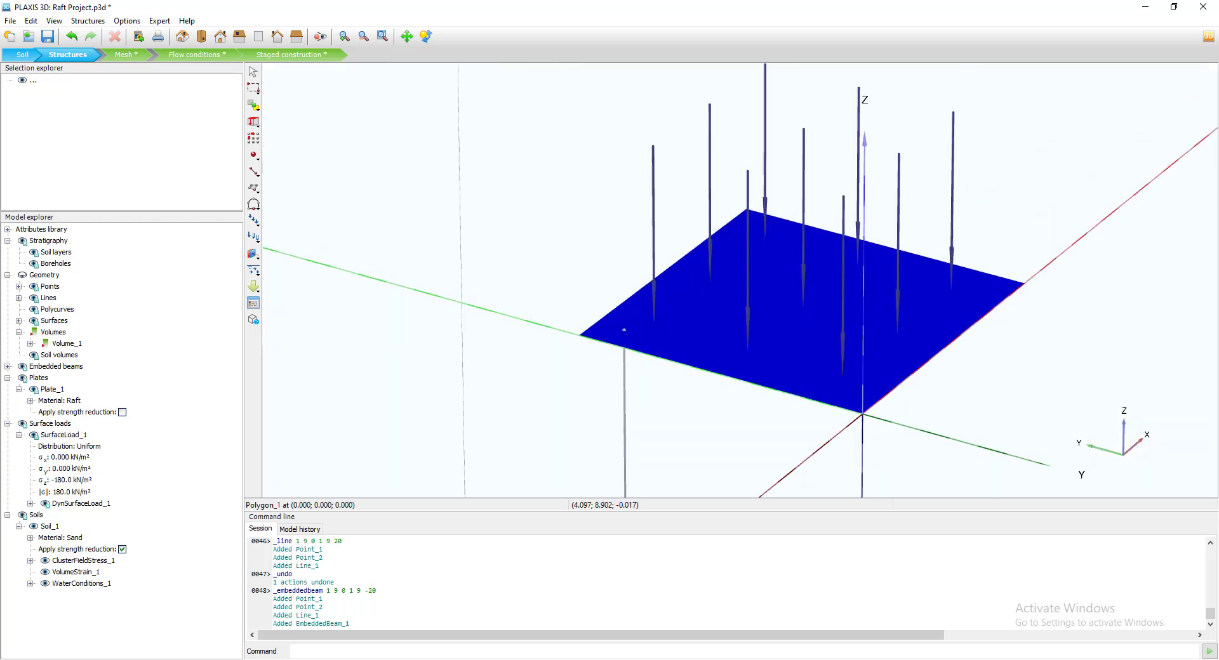
pyautogui.scroll(-3, 602, 290)
pyautogui.scroll(1, 602, 292)
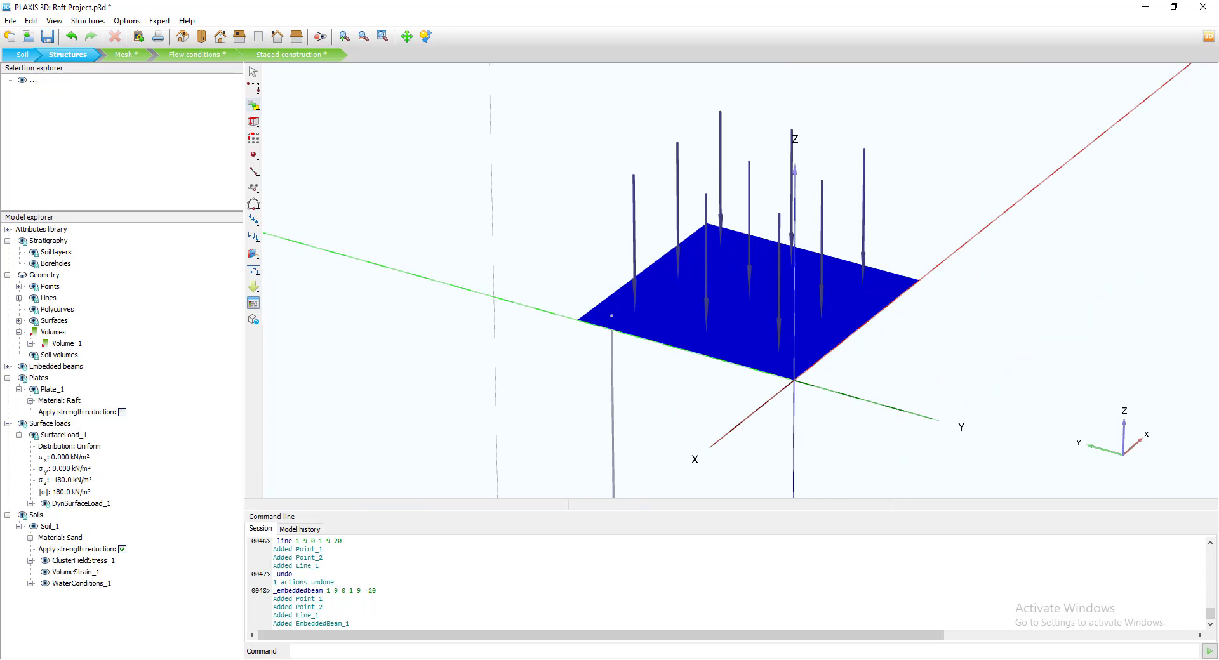
# Select the embedded beam beneath the raft's corner with an object-type selection filter
pyautogui.click(254, 88)
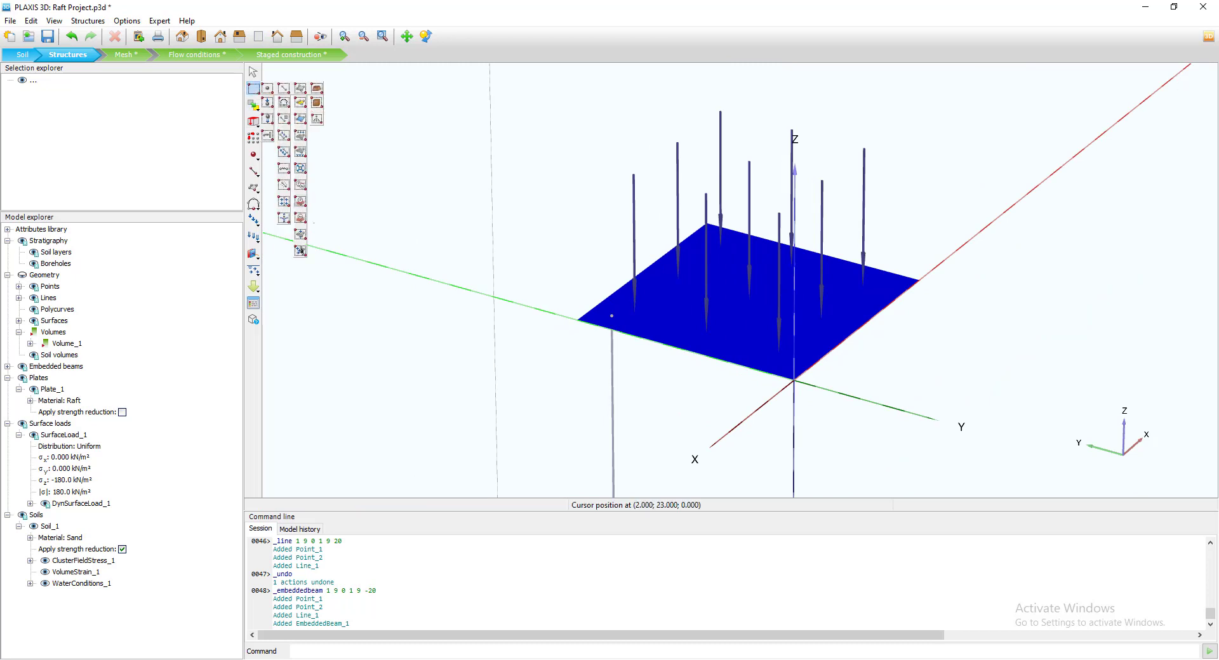
pyautogui.click(283, 201)
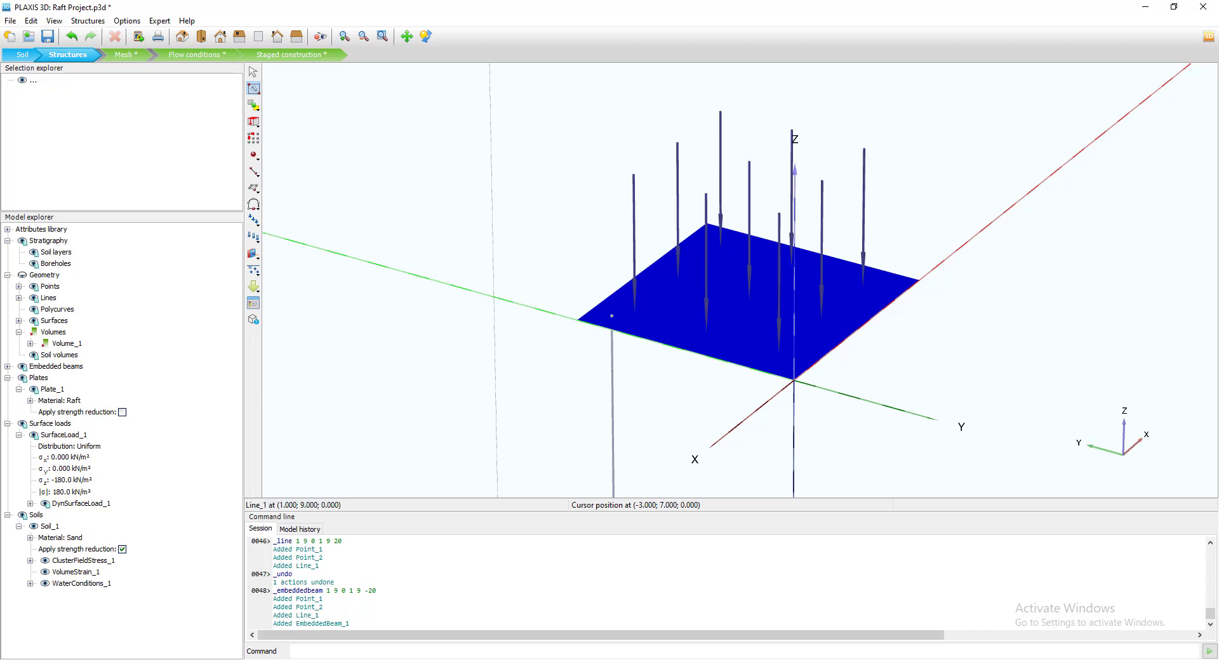
pyautogui.scroll(-6, 612, 370)
pyautogui.click(602, 357)
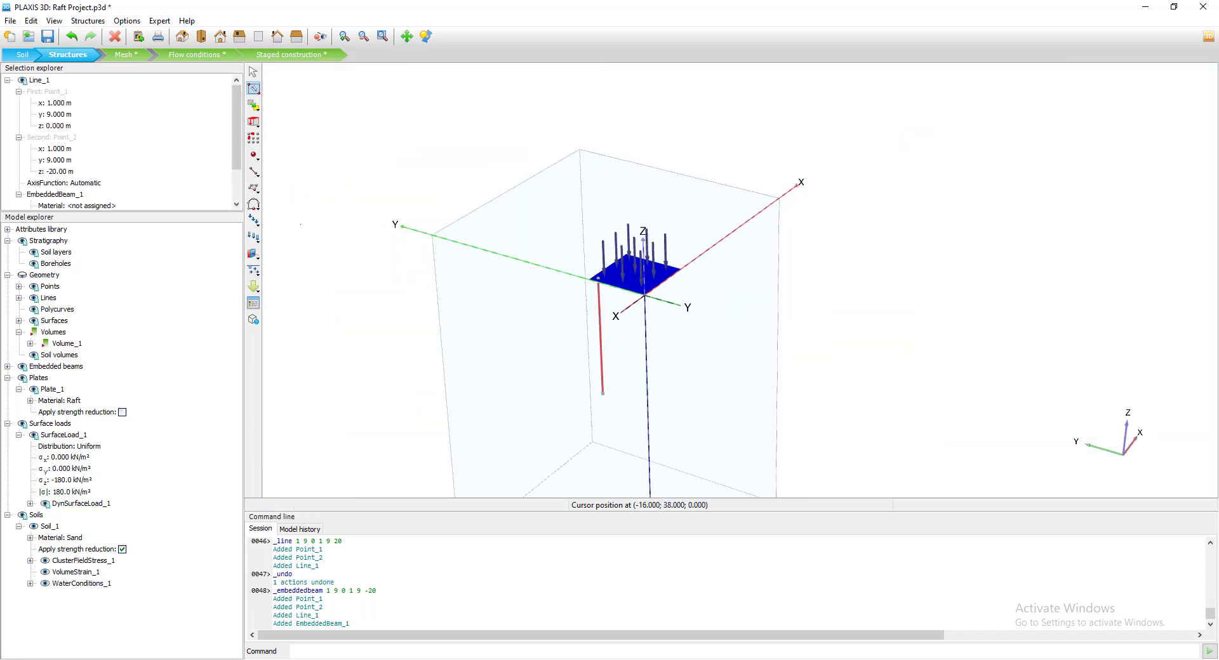
# Start a rectangular array of the corner embedded beam with the shape 2D, in xy plane
pyautogui.scroll(5, 300, 224)
pyautogui.moveTo(237, 139); pyautogui.dragTo(237, 172)
pyautogui.scroll(-4, 446, 289)
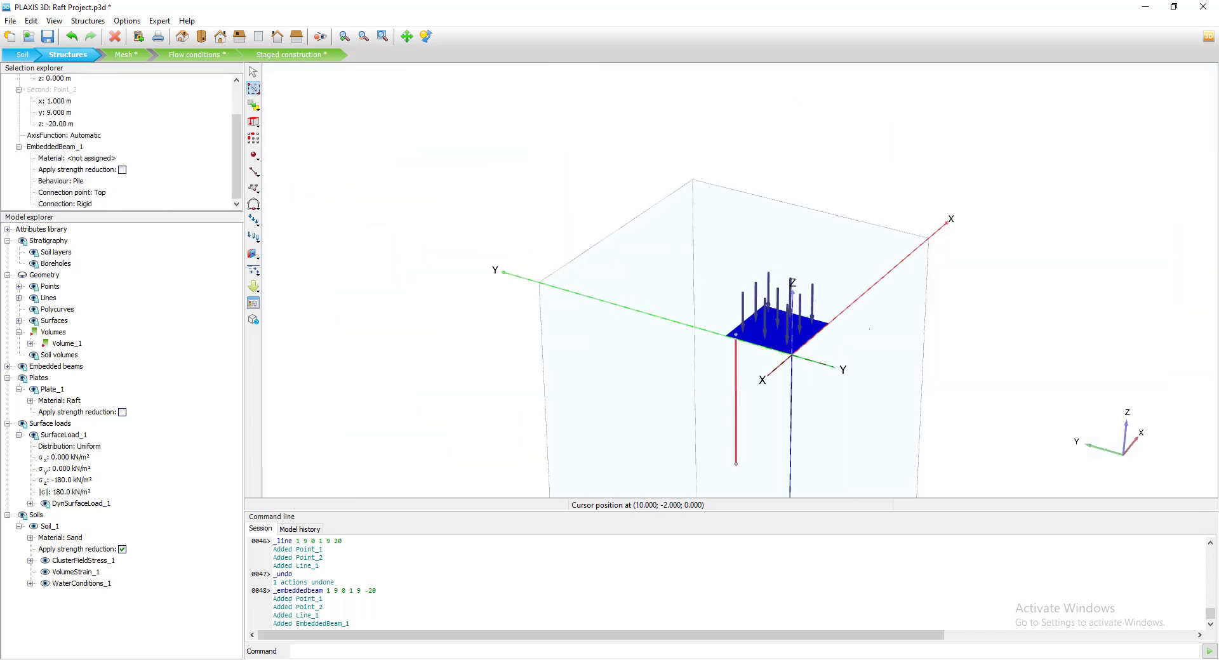
pyautogui.scroll(3, 737, 318)
pyautogui.click(254, 138)
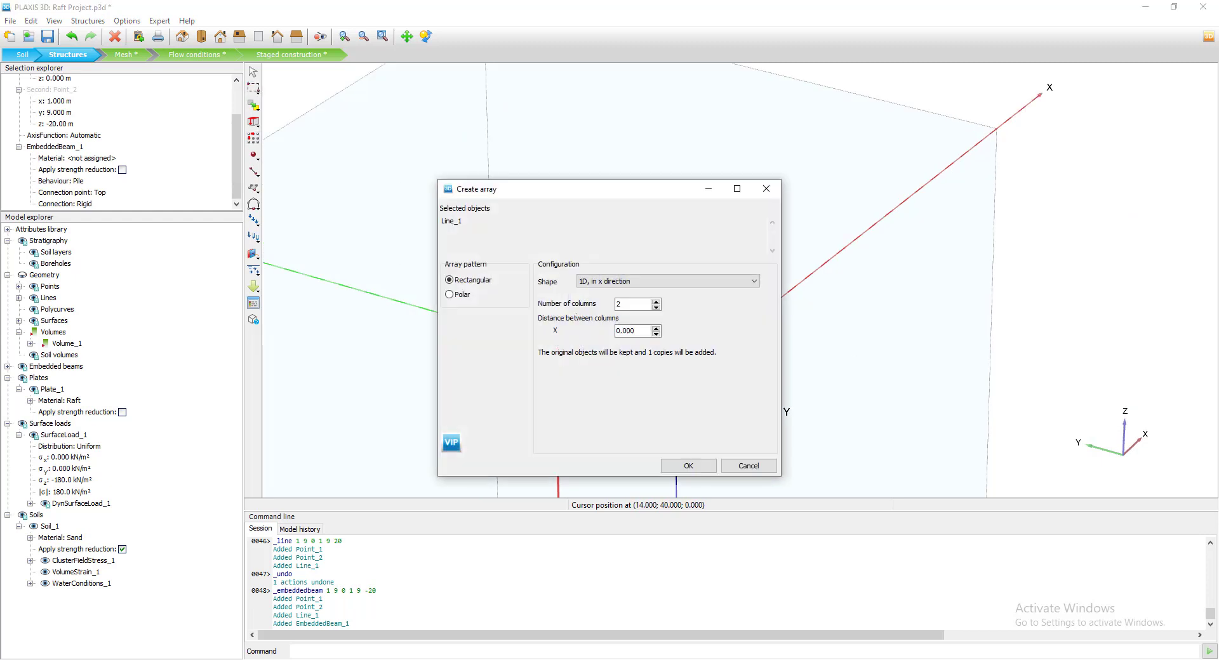
pyautogui.click(667, 281)
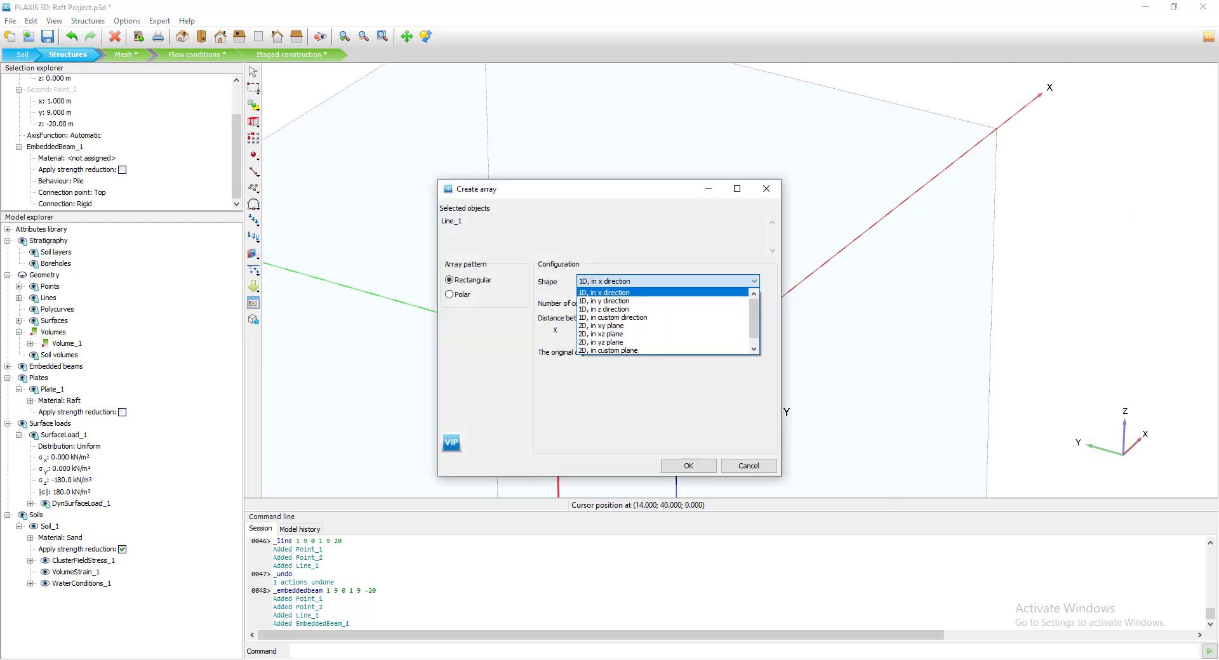
pyautogui.scroll(-1, 663, 338)
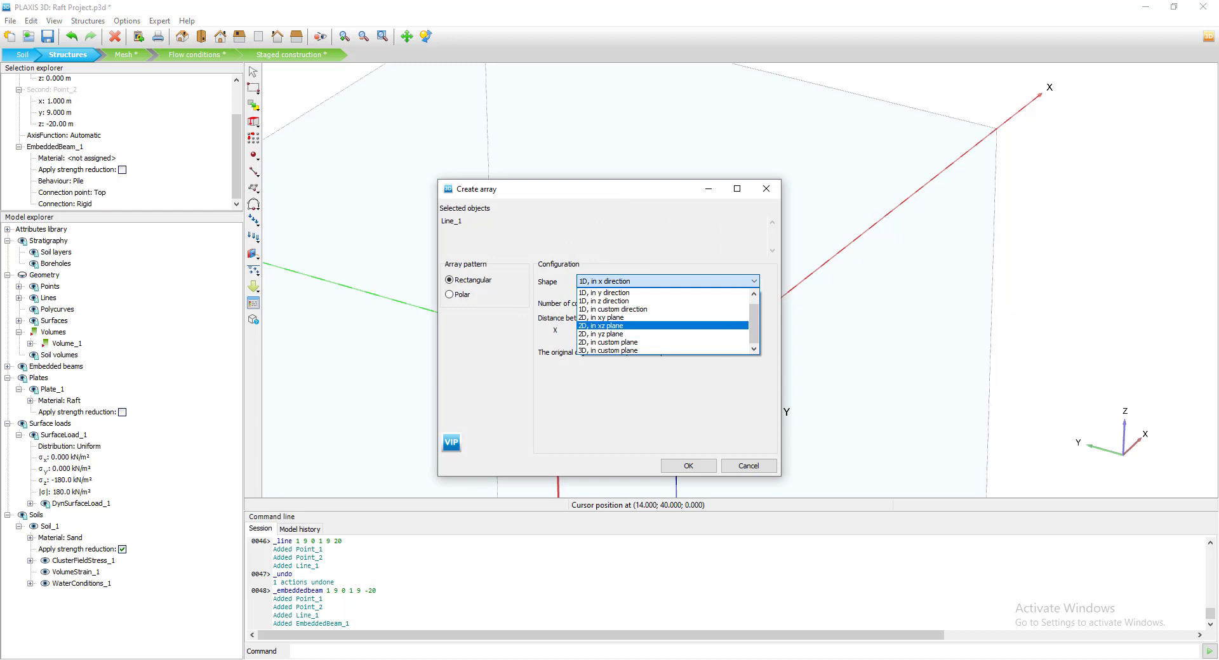
pyautogui.click(600, 318)
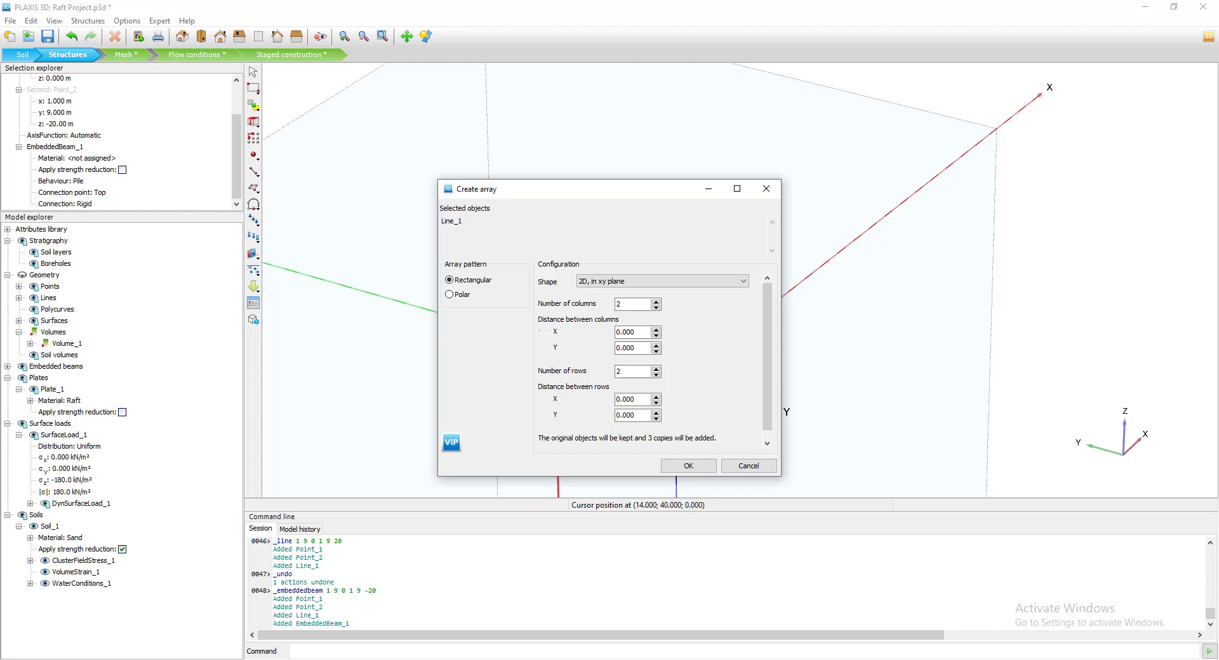
# Try to array the embedded beam in 5 columns spaced 2 m along X and 5 rows spaced 2 m along Y
pyautogui.doubleClick(622, 305)
pyautogui.write('5')
pyautogui.press('Tab')
pyautogui.write('2')
pyautogui.press('Tab')
pyautogui.press('Tab')
pyautogui.write('5')
pyautogui.press('Tab')
pyautogui.press('Tab')
pyautogui.write('2')
pyautogui.press('Return')
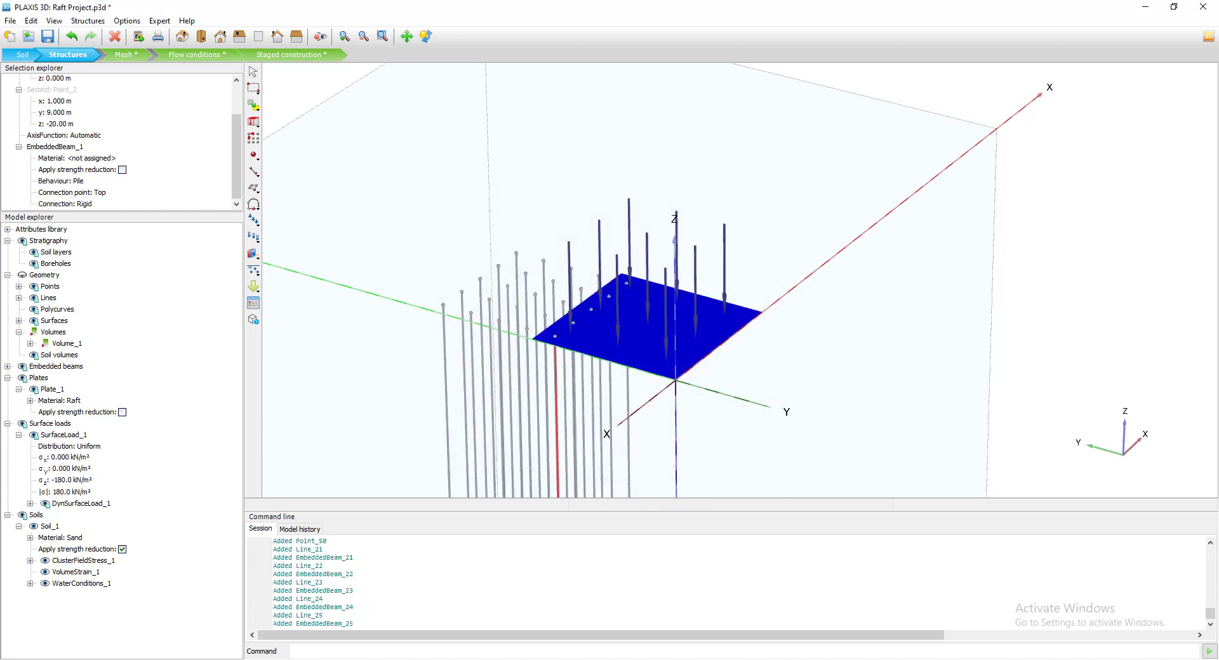
# Check the arrayed embedded beams against the raft's outline and undo the array
pyautogui.scroll(-2, 537, 333)
pyautogui.scroll(5, 541, 336)
pyautogui.scroll(-5, 545, 333)
pyautogui.scroll(5, 548, 327)
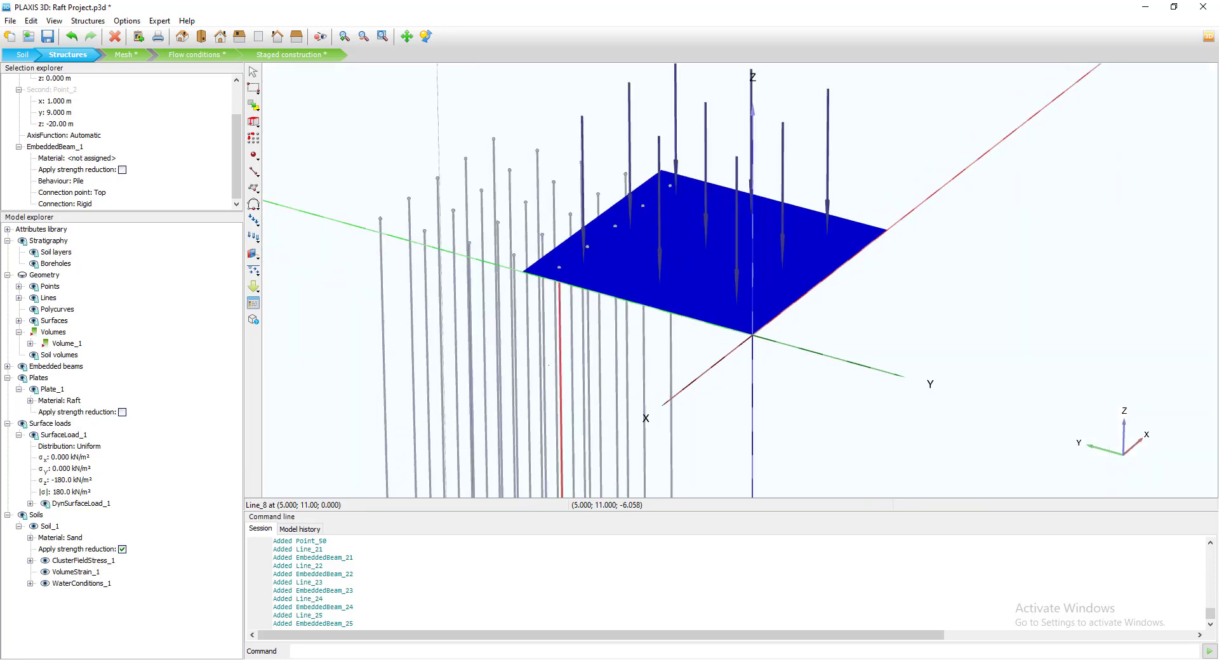
pyautogui.scroll(-3, 555, 294)
pyautogui.scroll(-3, 635, 318)
pyautogui.scroll(3, 634, 317)
pyautogui.scroll(-3, 635, 317)
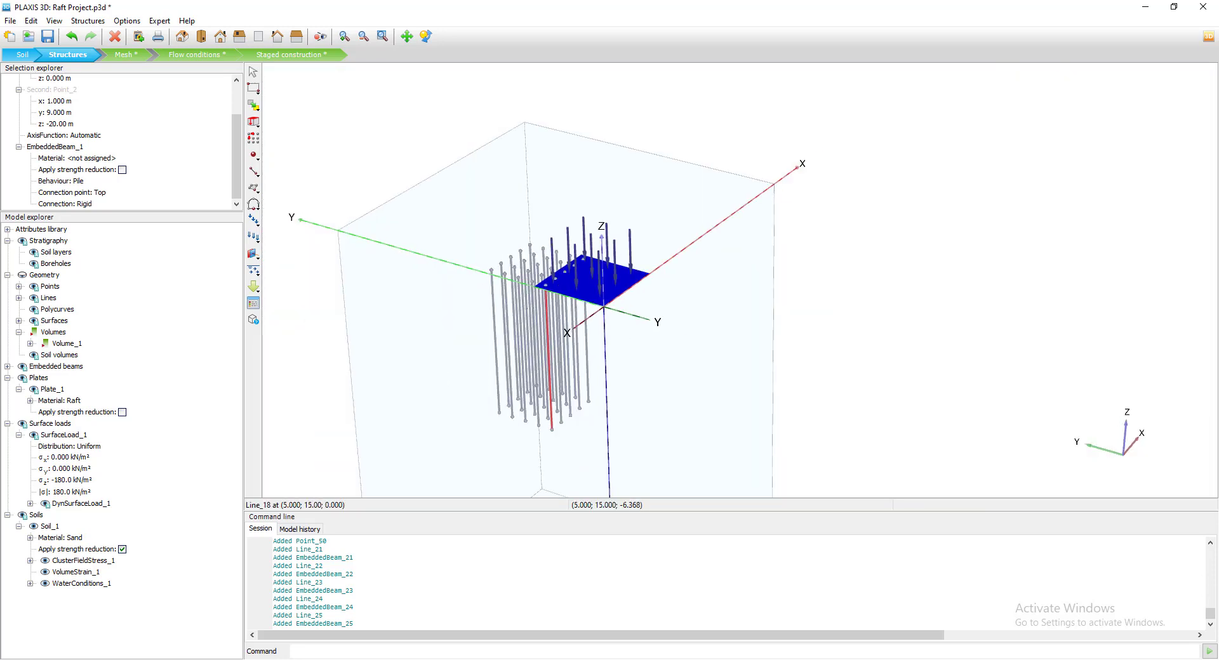
pyautogui.hotkey('ctrl', 'z')
pyautogui.scroll(2, 514, 282)
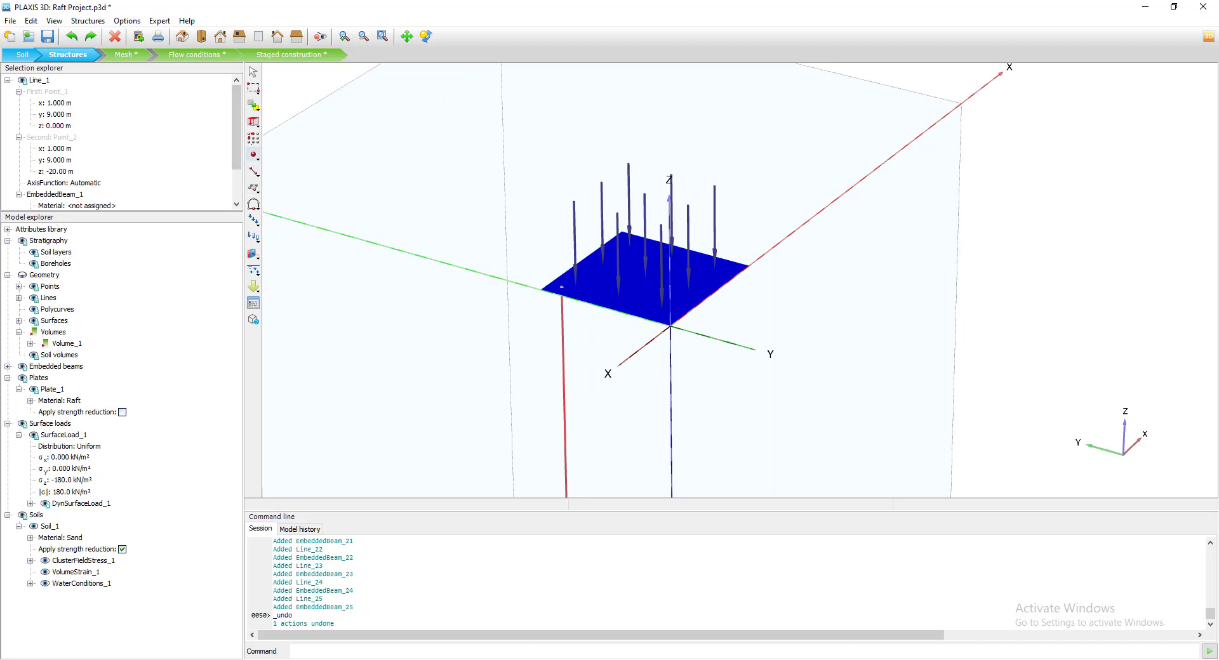
# Set up a rectangular array of the corner embedded beam in the xy plane with 5 columns and 5 rows
pyautogui.click(254, 138)
pyautogui.click(625, 281)
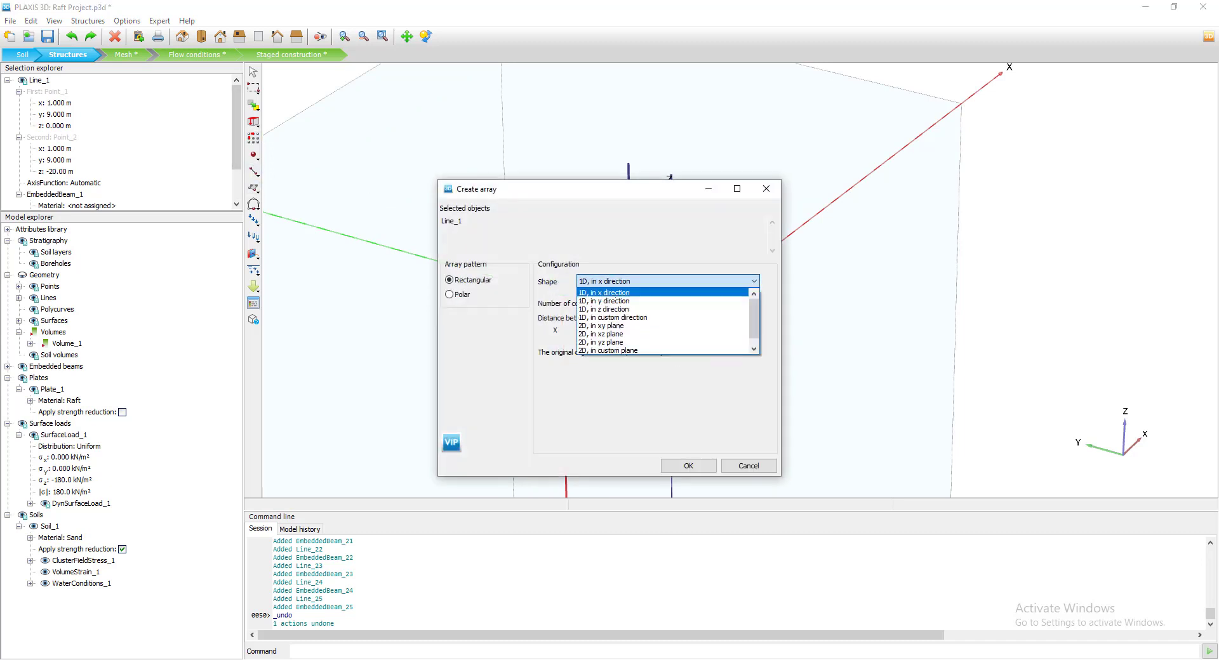
pyautogui.scroll(-1, 624, 325)
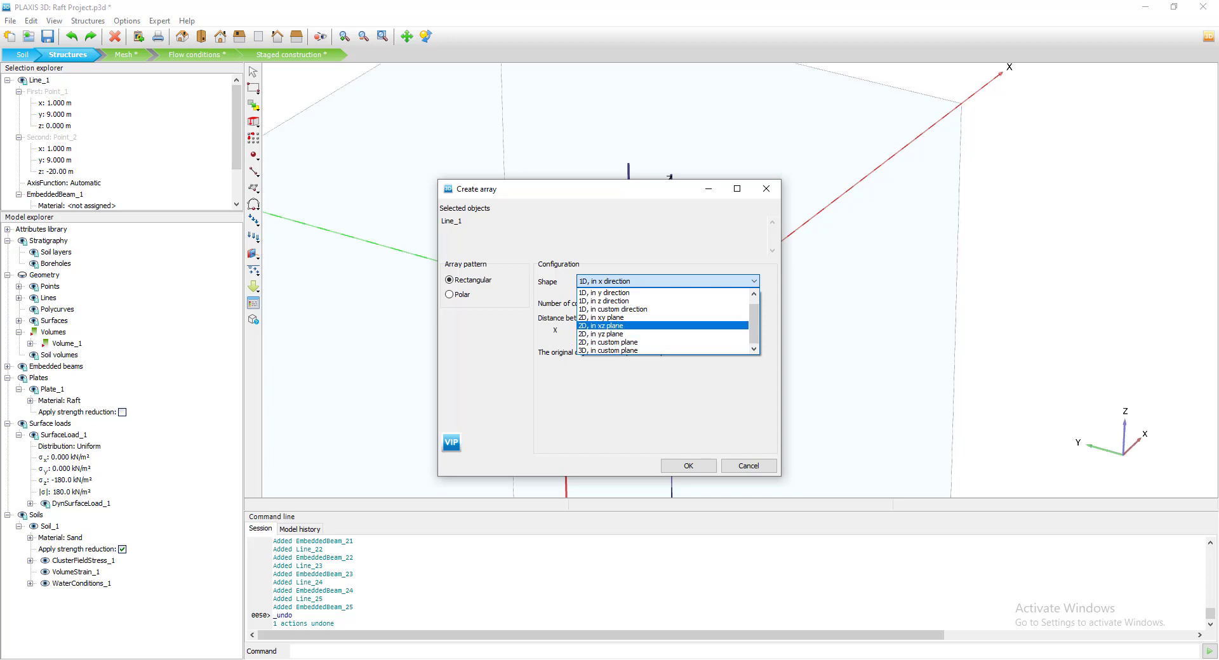
pyautogui.click(615, 318)
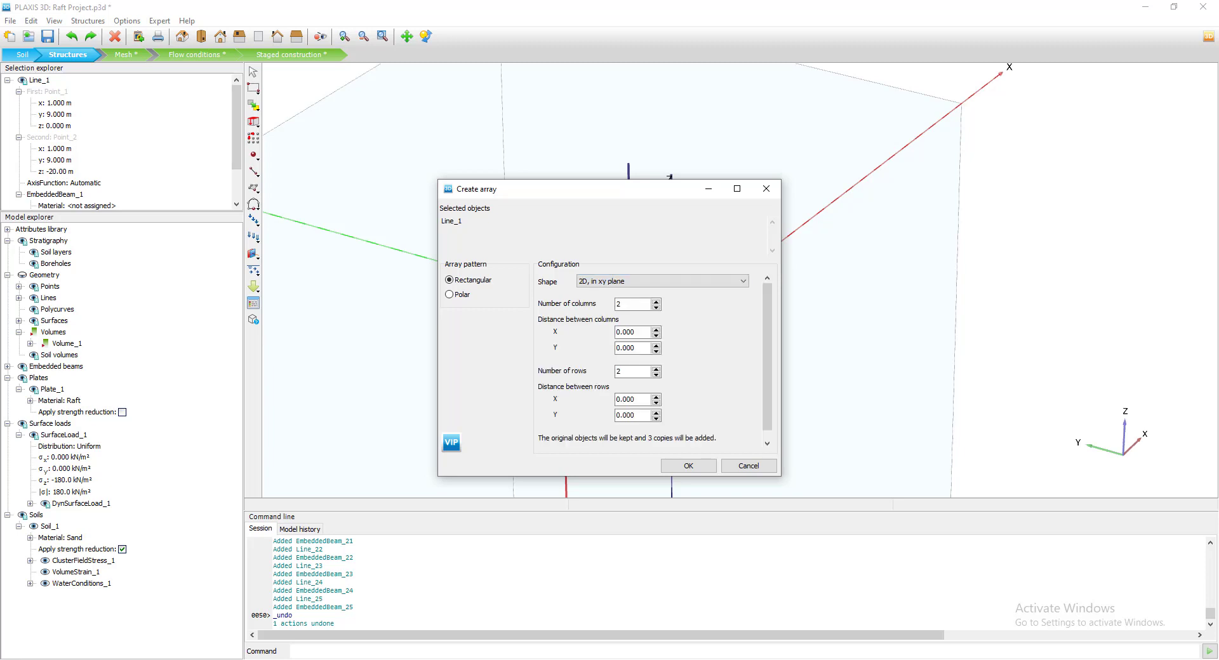
pyautogui.moveTo(627, 306); pyautogui.dragTo(601, 307)
pyautogui.write('5')
pyautogui.moveTo(626, 372); pyautogui.dragTo(605, 374)
pyautogui.write('5')
# Set the column distance to 2 m in X and the row distance to -2 m in Y, and create the array
pyautogui.moveTo(622, 332); pyautogui.dragTo(610, 333)
pyautogui.write('-2')
pyautogui.moveTo(639, 198); pyautogui.dragTo(367, 188)
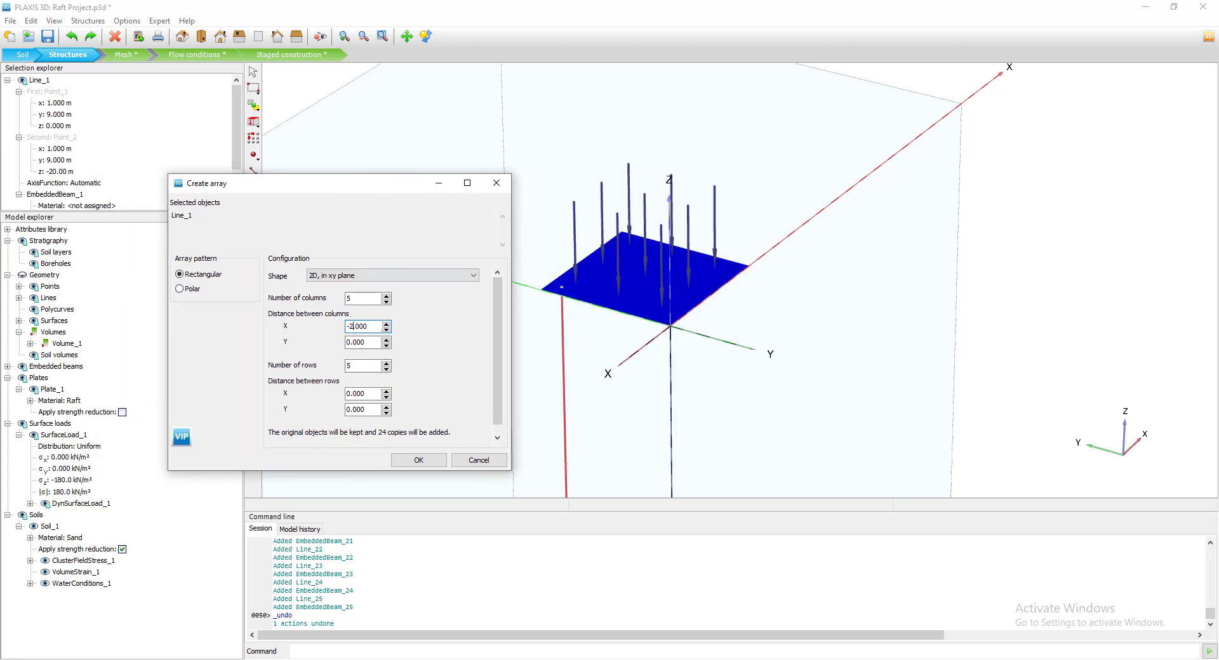
pyautogui.moveTo(354, 327); pyautogui.dragTo(346, 327)
pyautogui.write('2')
pyautogui.click(348, 409)
pyautogui.hotkey('shift', 'Right')
pyautogui.write('-2')
pyautogui.click(419, 461)
pyautogui.scroll(3, 687, 267)
pyautogui.scroll(-4, 640, 272)
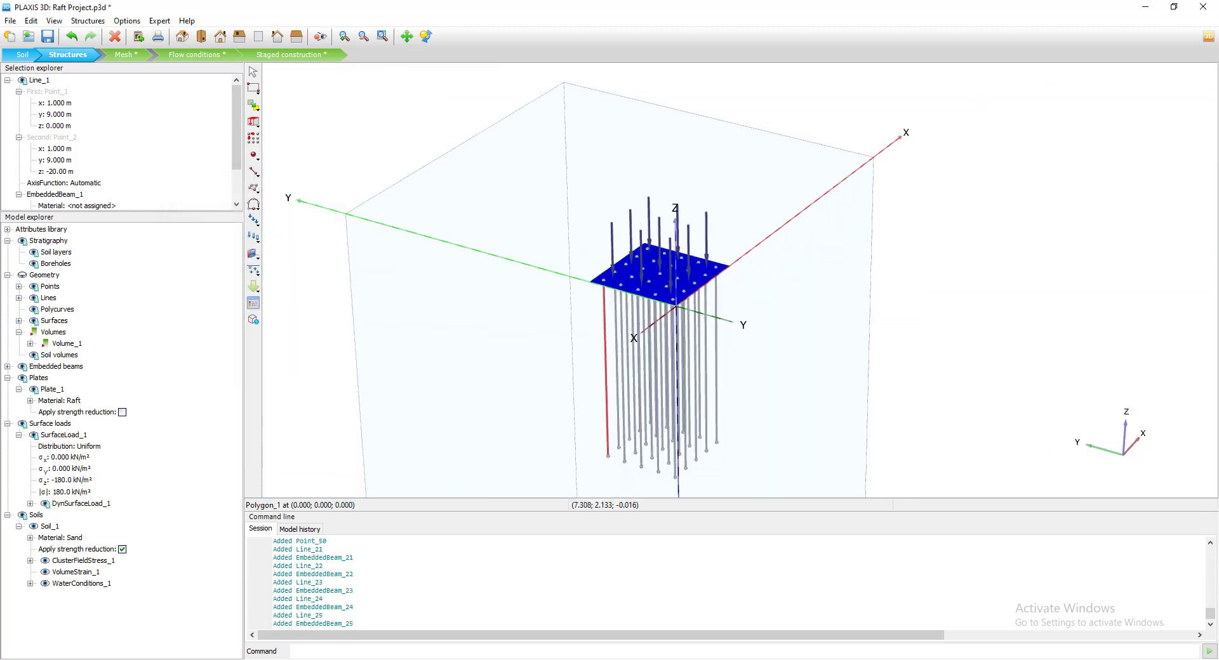
pyautogui.scroll(2, 667, 308)
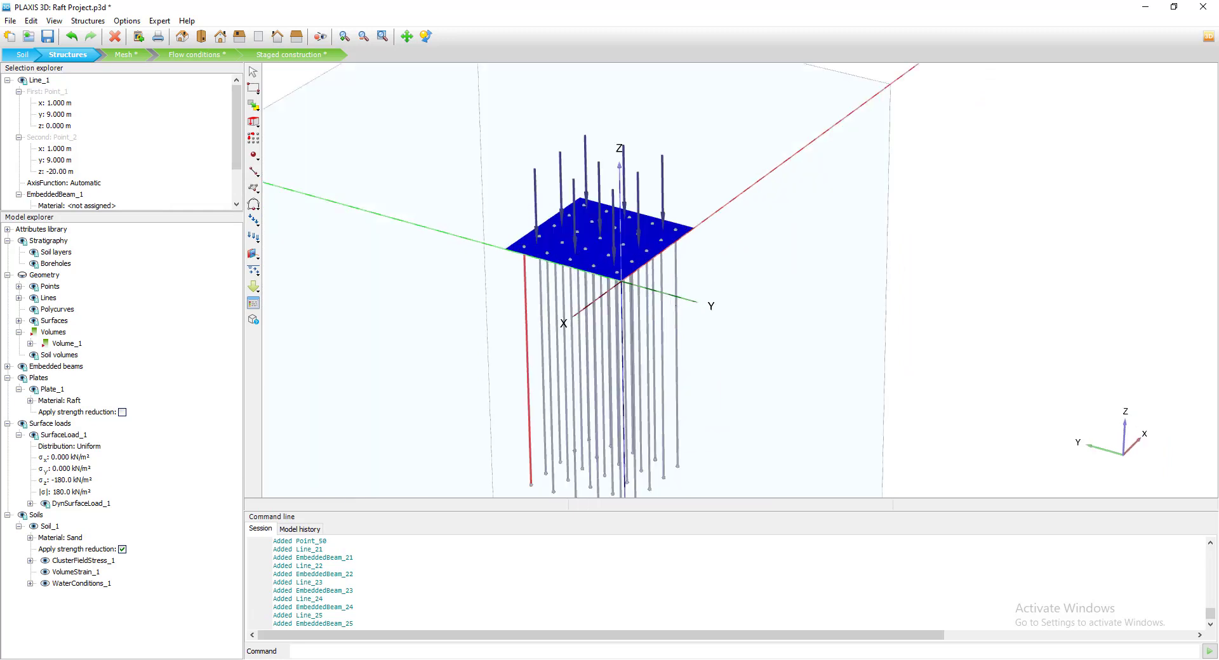
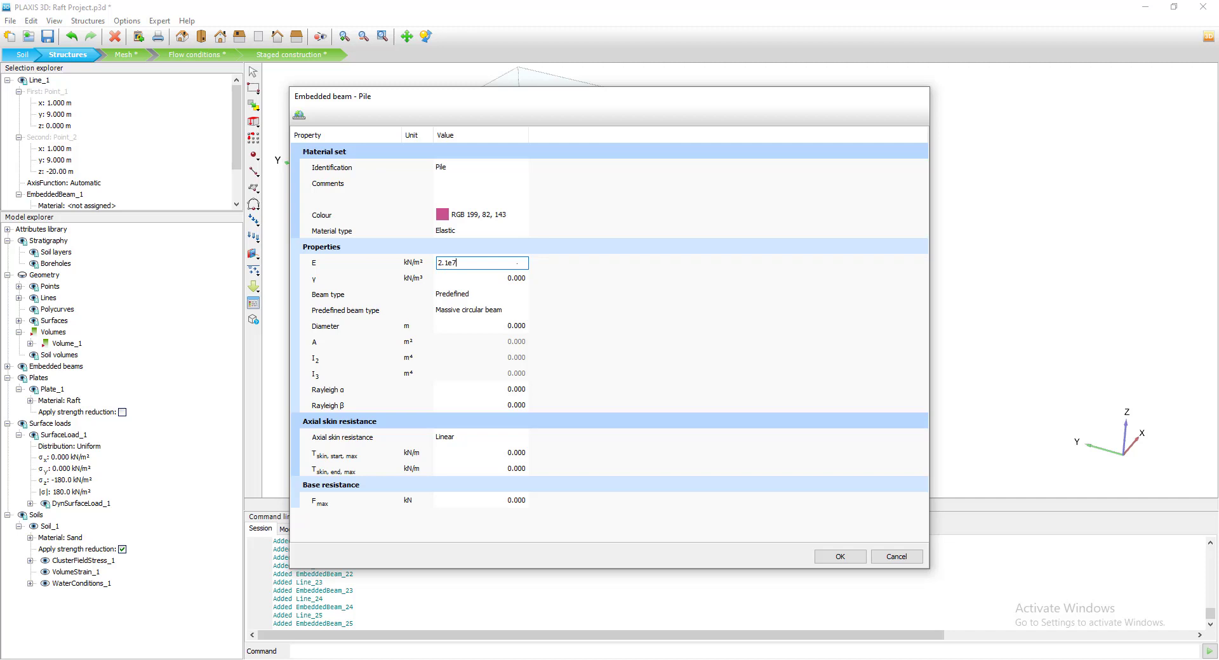
# Set the Pile material's unit weight to 24 kN/m³ and keep its beam type Predefined
pyautogui.click(508, 278)
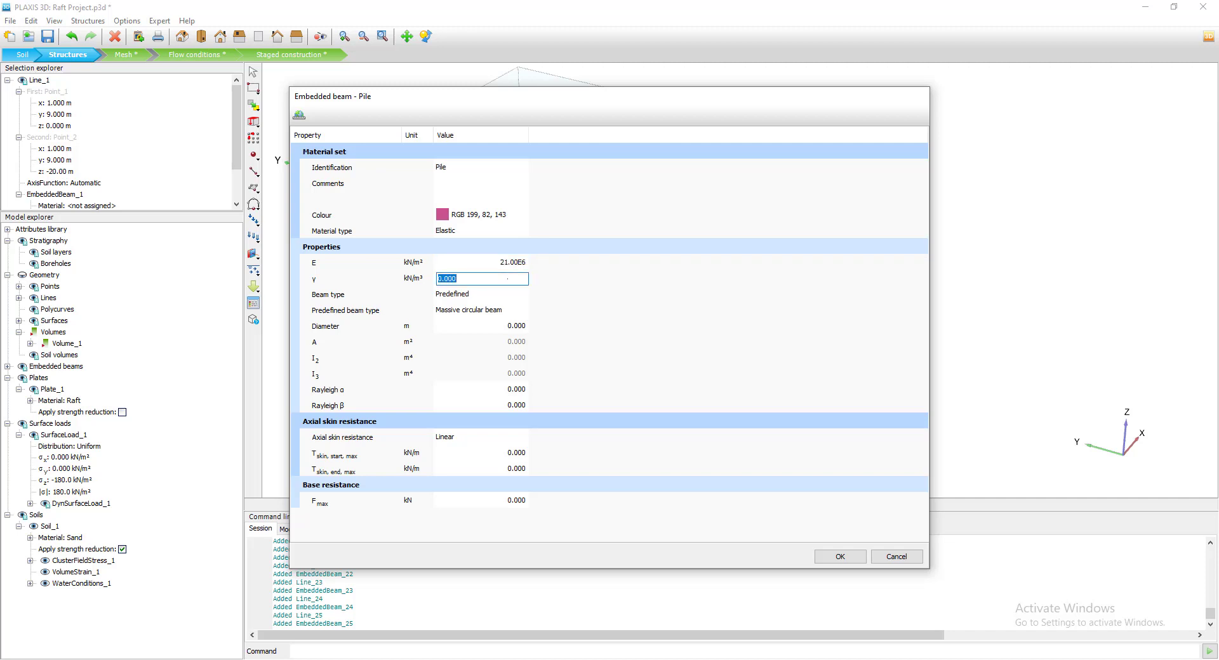
pyautogui.write('1')
pyautogui.write('24')
pyautogui.click(480, 296)
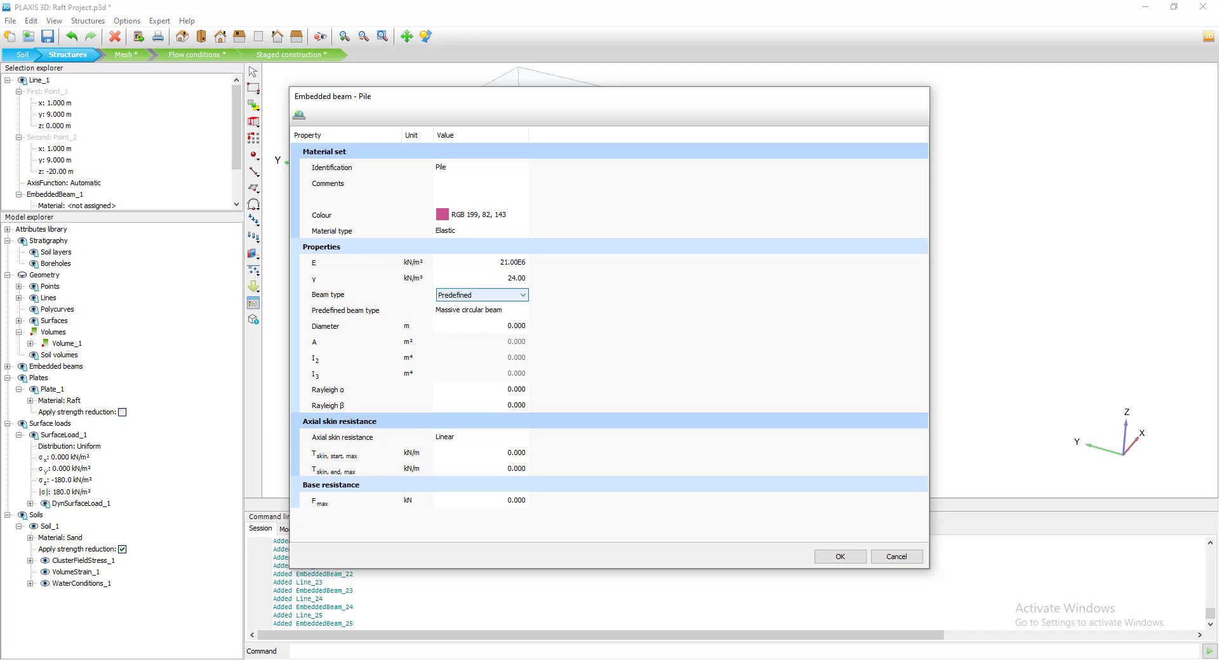
pyautogui.click(480, 295)
pyautogui.click(480, 297)
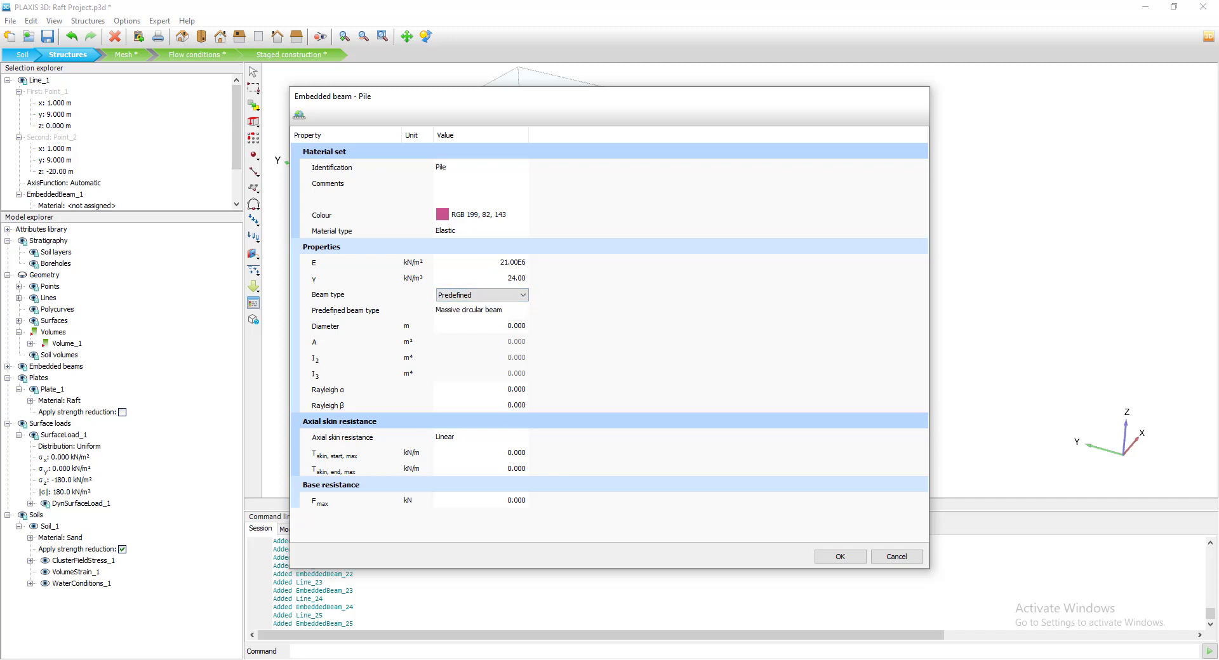
# Define the pile section as a massive circular beam with a diameter of 0.8 m
pyautogui.click(481, 311)
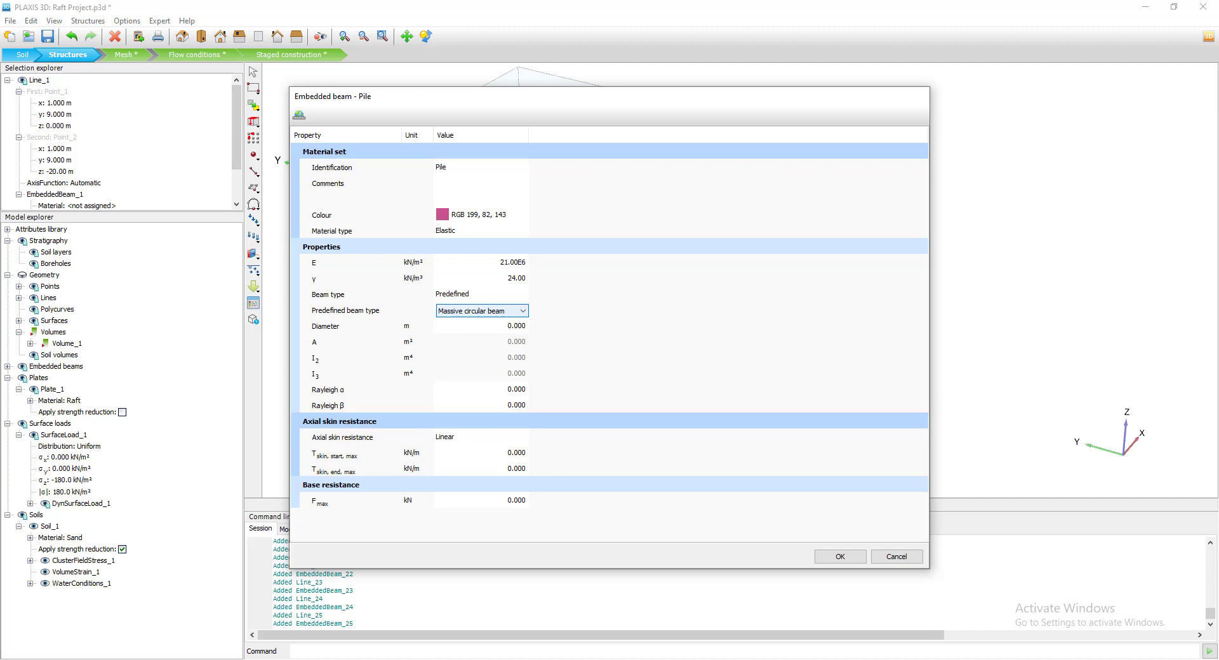
pyautogui.click(475, 311)
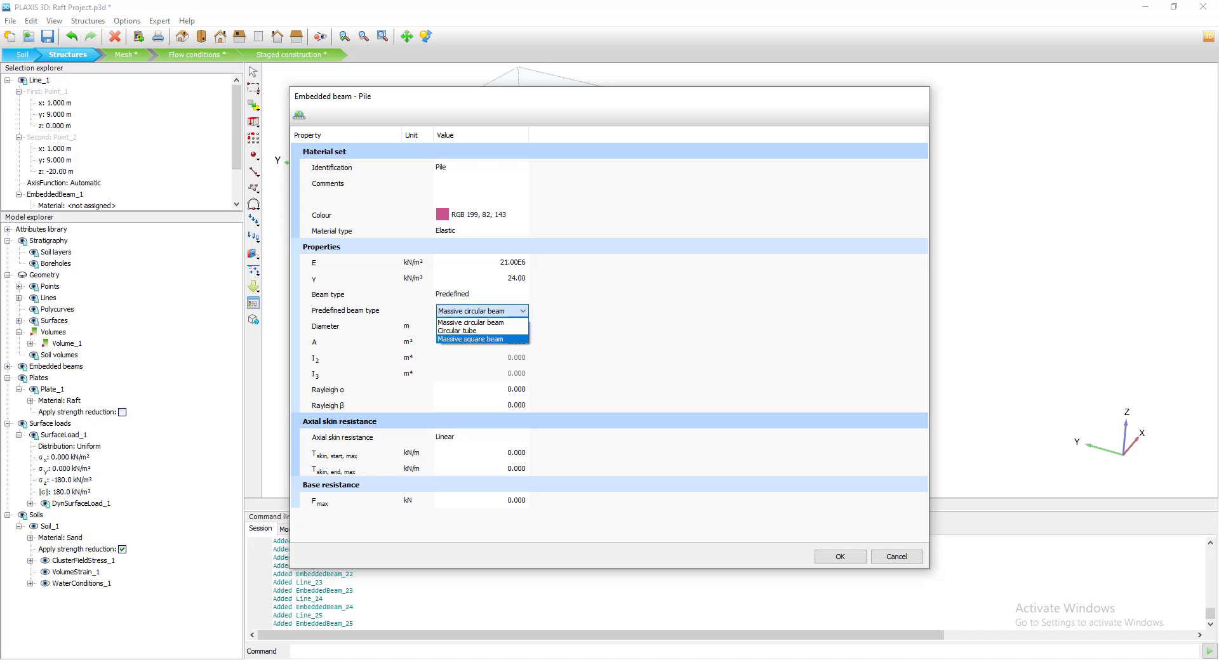
pyautogui.click(483, 323)
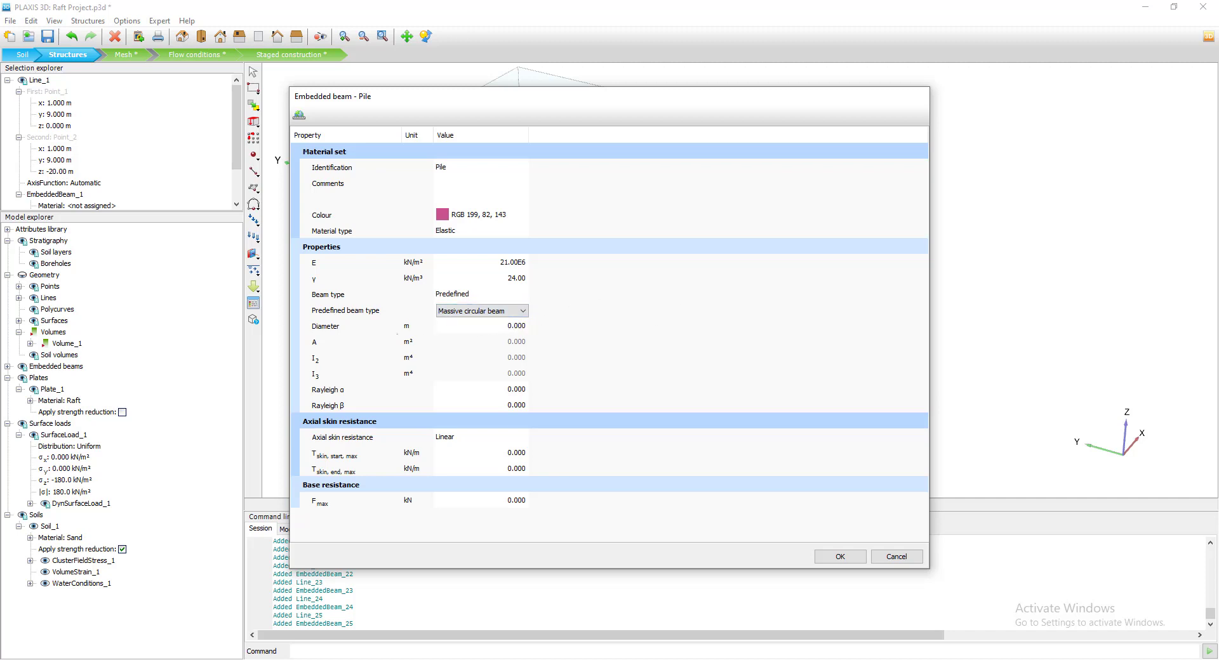
pyautogui.click(507, 328)
pyautogui.write('0.8')
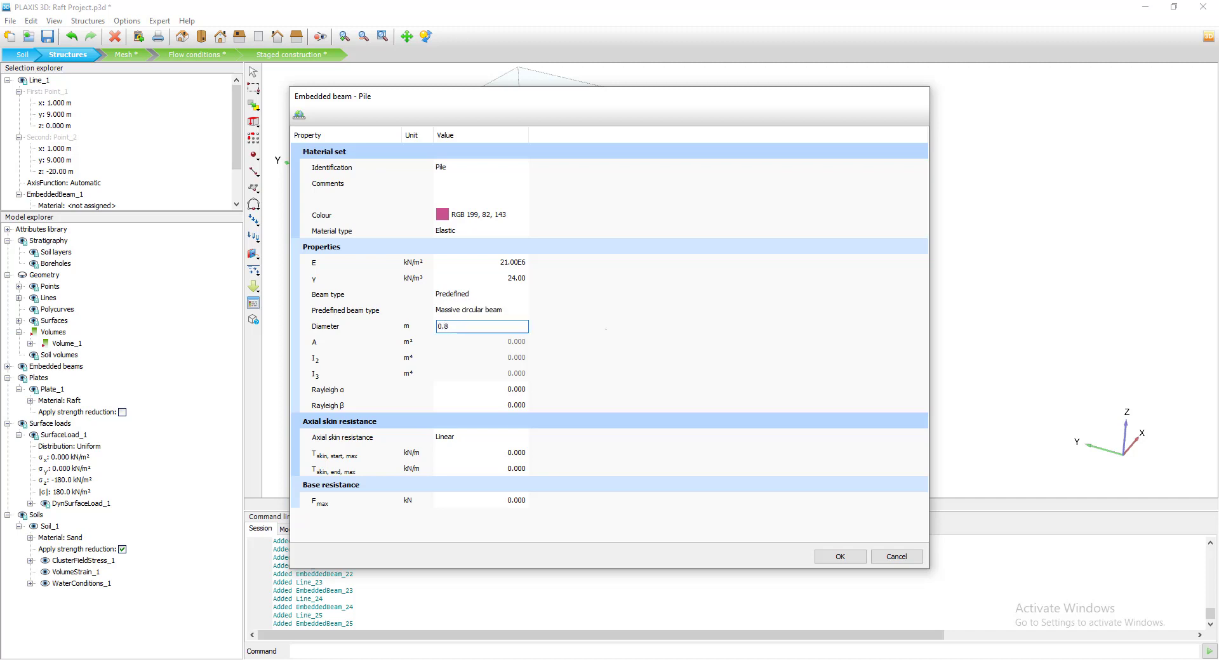
pyautogui.press('Tab')
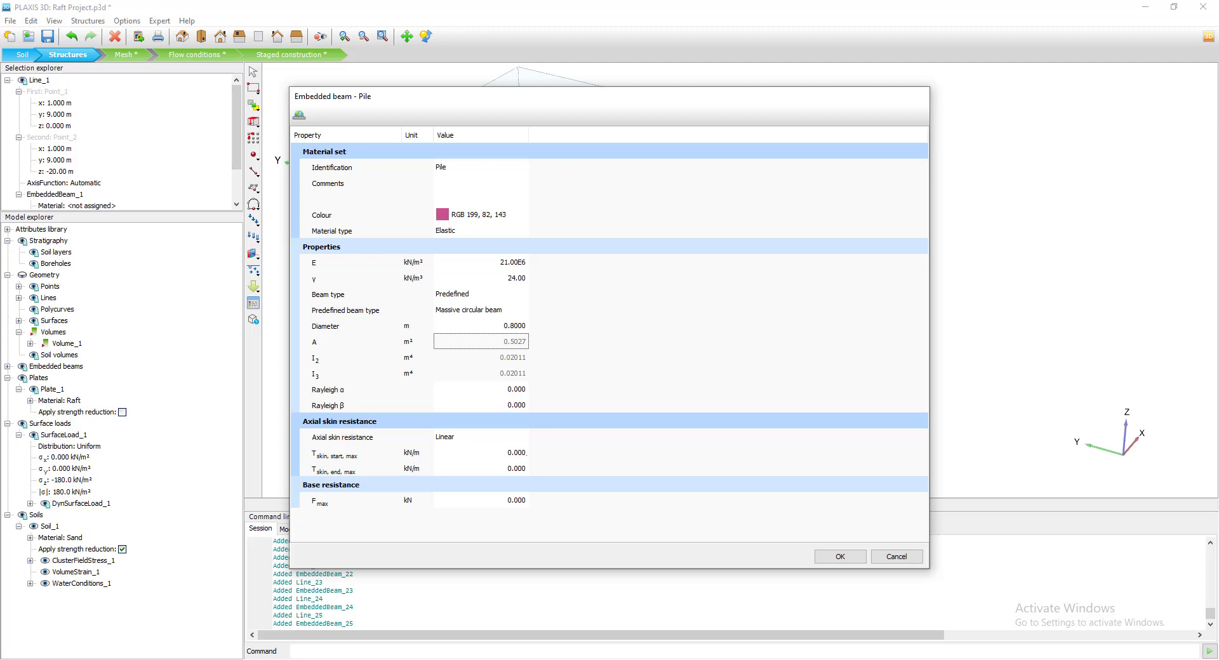
# Set the pile's linear axial skin resistance to 200 kN/m at the start and 500 kN/m at the end
pyautogui.click(526, 453)
pyautogui.write('100')
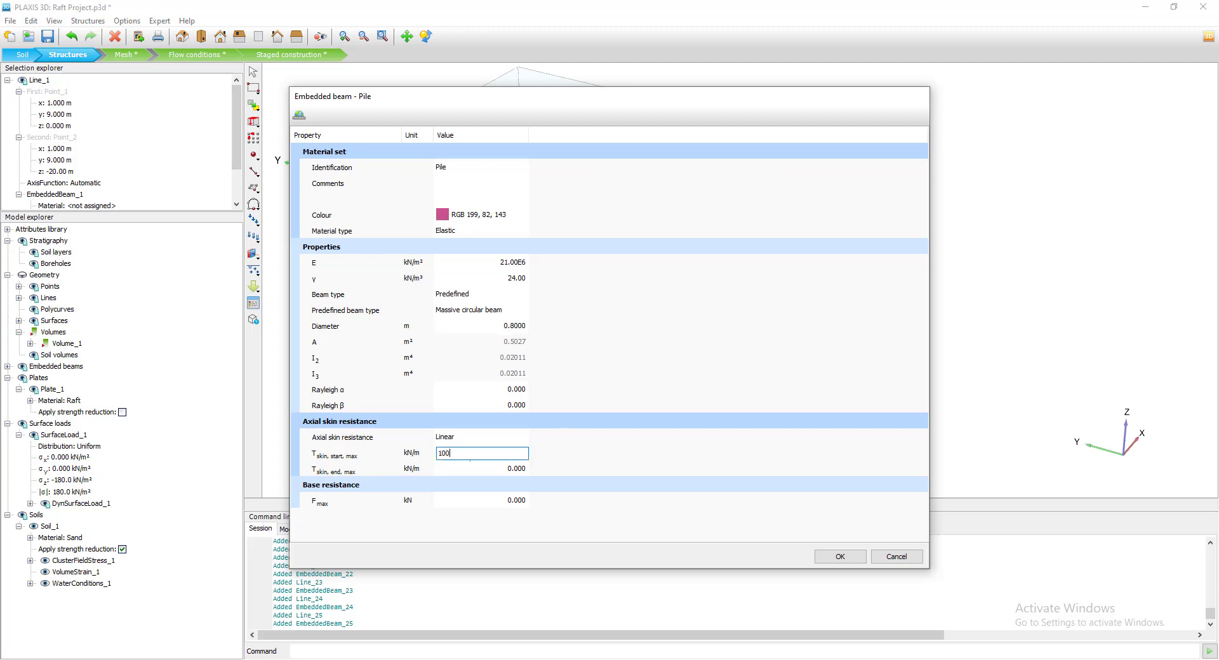
pyautogui.hotkey('ctrl', 'a')
pyautogui.write('200')
pyautogui.press('Tab')
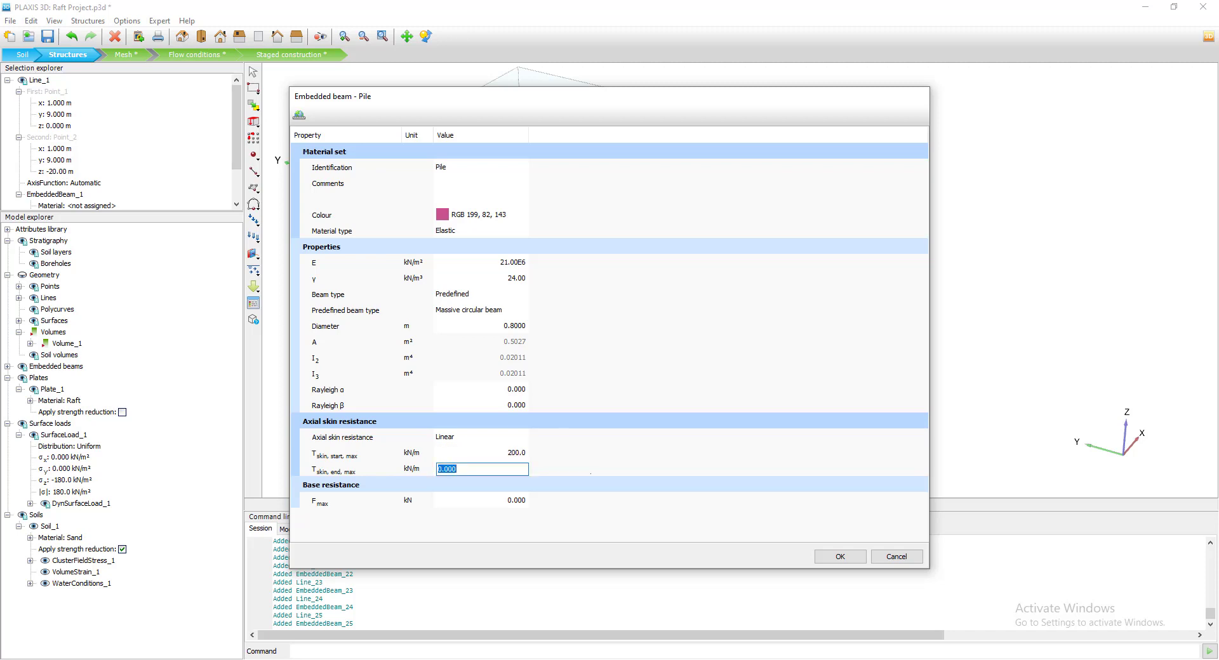
pyautogui.write('500')
pyautogui.press('Tab')
# Set the pile's base resistance Fmax to 10e3 kN, save the material and close the material sets
pyautogui.write('1')
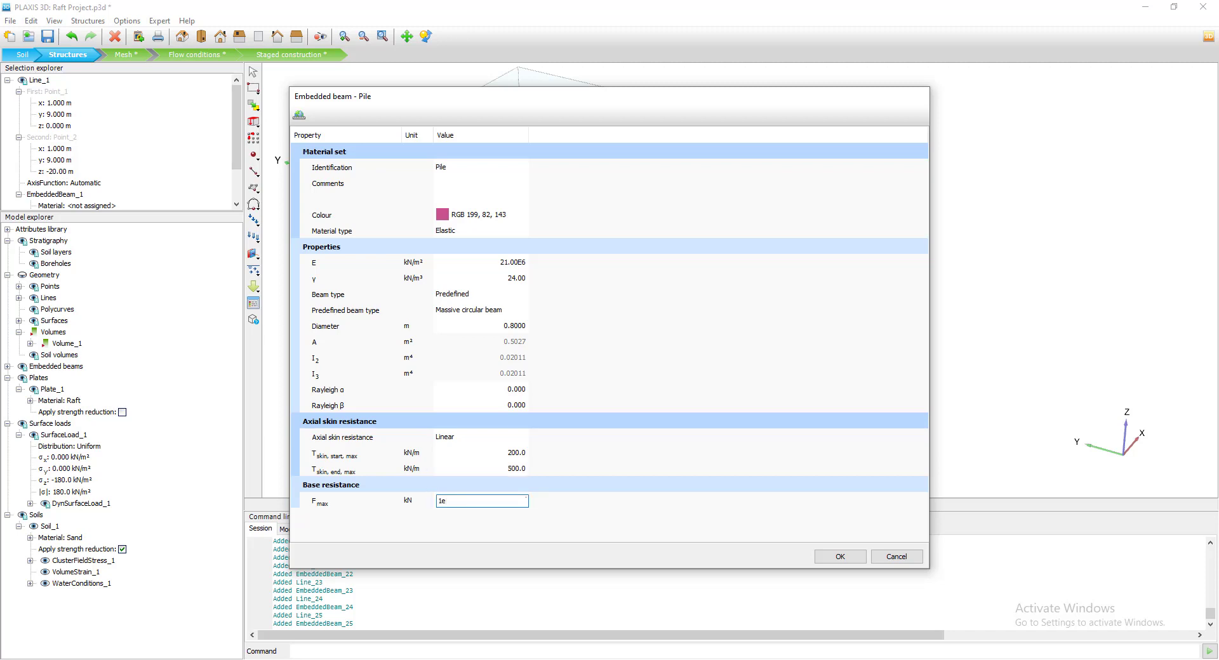
pyautogui.press('BackSpace')
pyautogui.write('10e3')
pyautogui.click(840, 556)
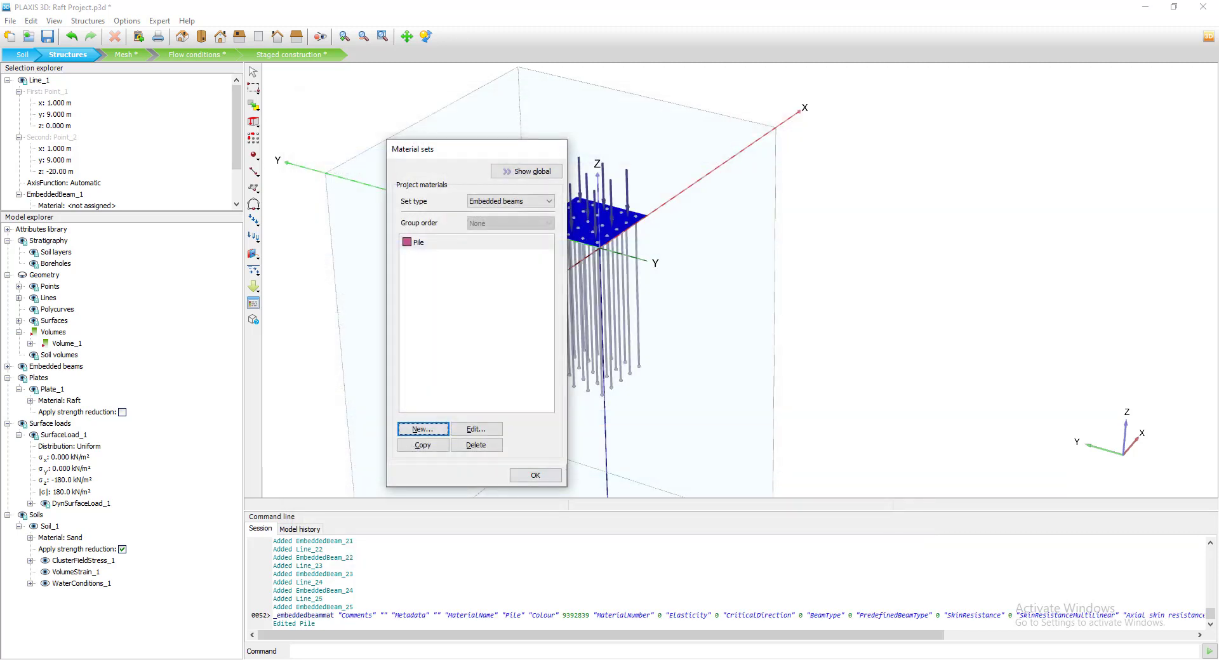
pyautogui.click(535, 475)
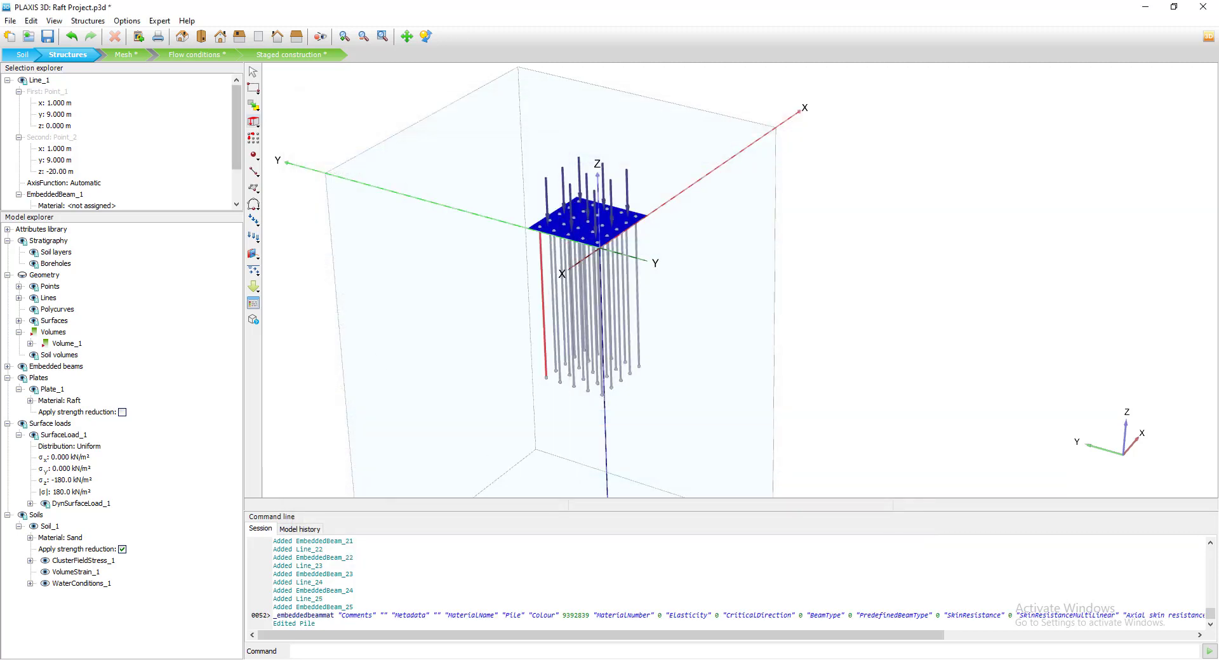
# Try to select all the embedded beams beneath the raft and open their context options
pyautogui.click(254, 88)
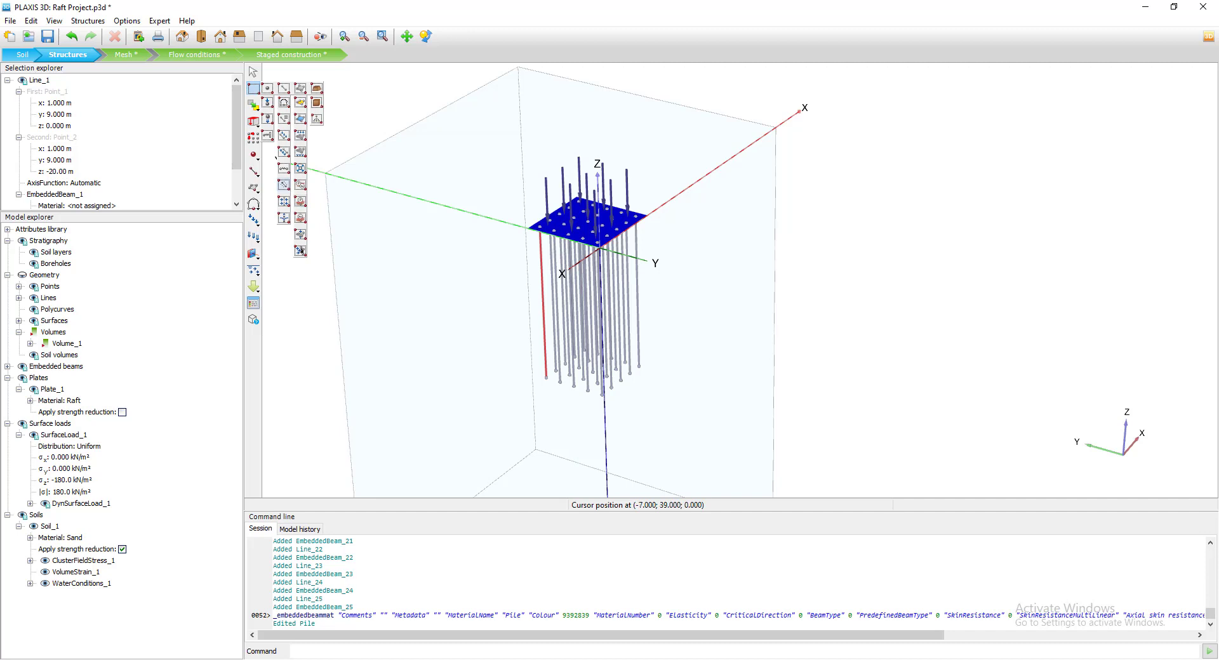
pyautogui.click(284, 185)
pyautogui.moveTo(478, 160); pyautogui.dragTo(930, 463)
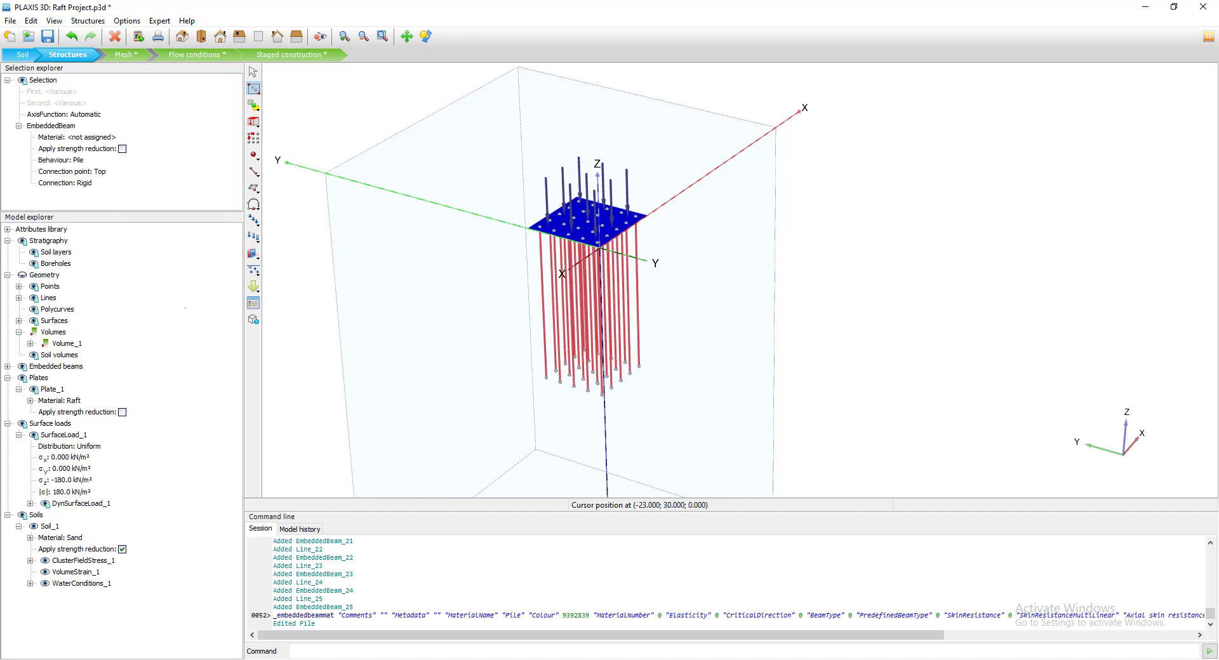
pyautogui.rightClick(599, 283)
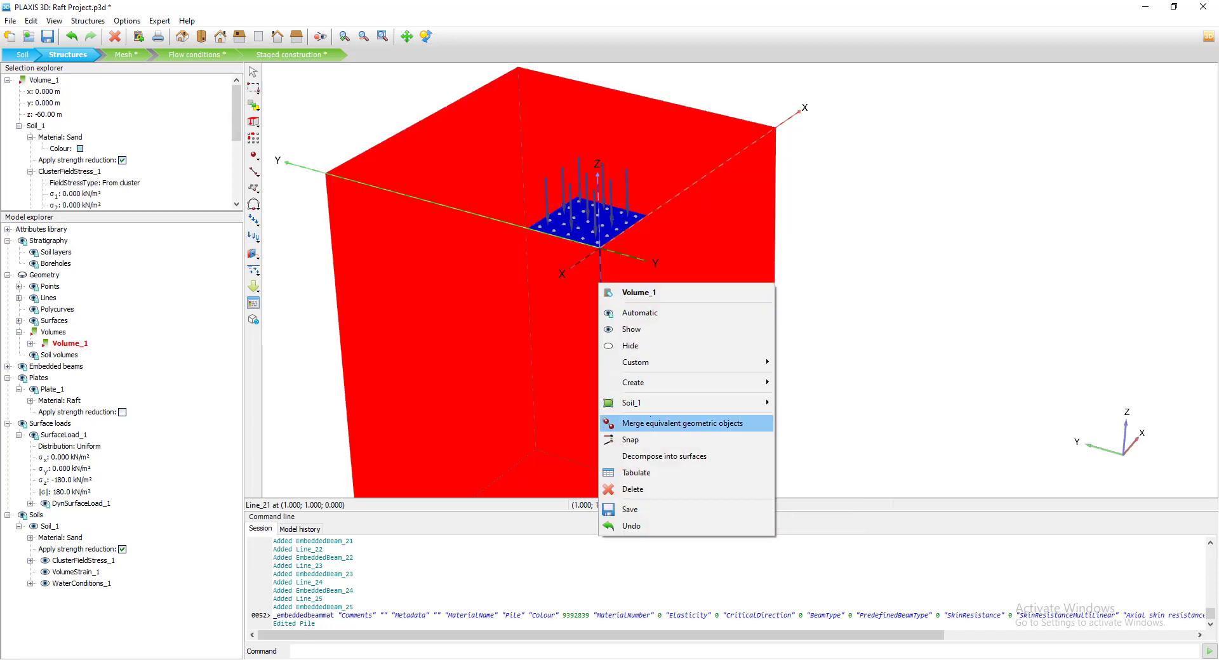
pyautogui.click(848, 380)
pyautogui.click(628, 278)
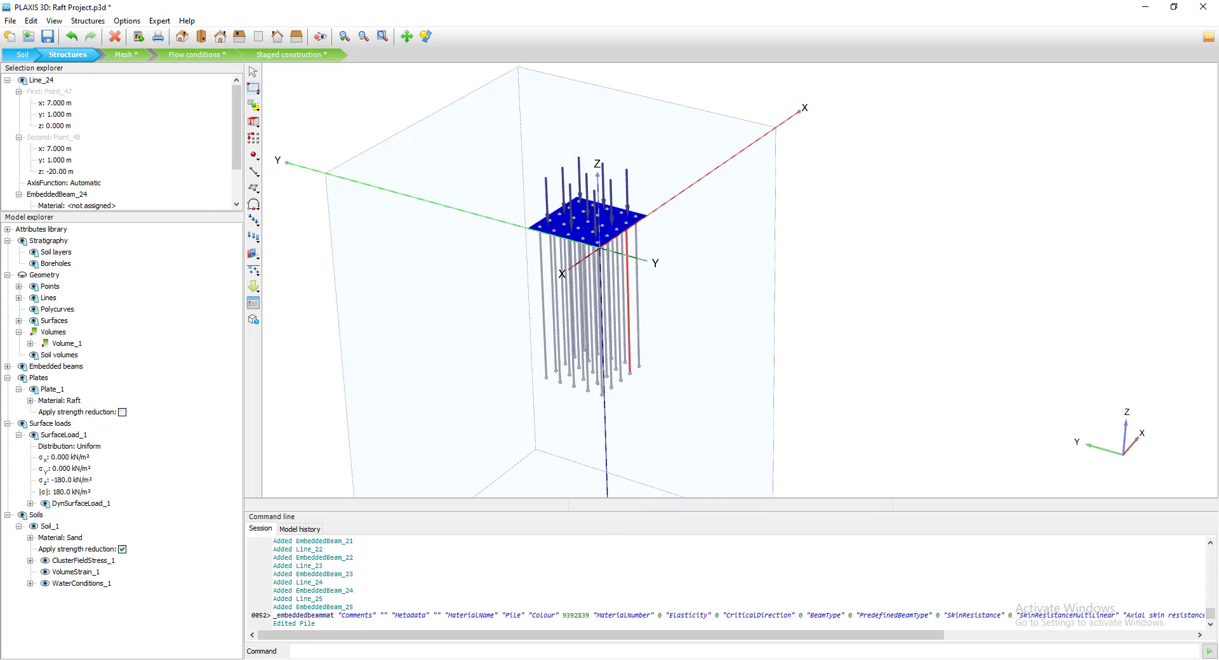
# Select all the embedded beams beneath the raft with the embedded beams selection filter
pyautogui.click(253, 89)
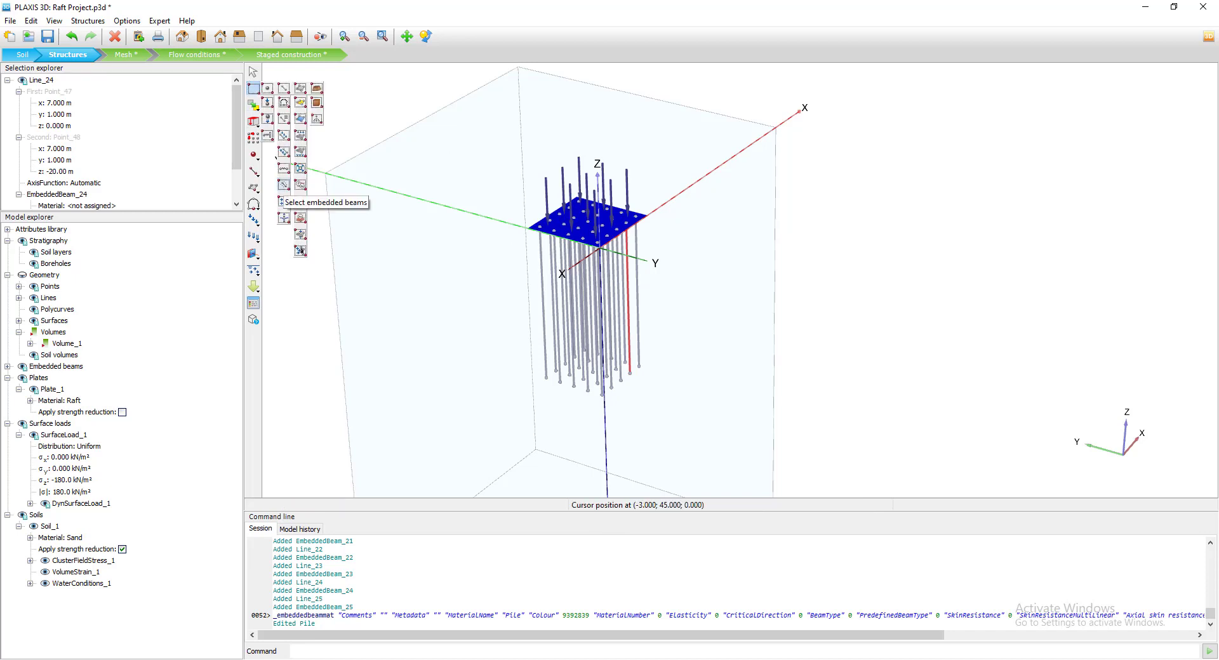
pyautogui.click(284, 184)
pyautogui.moveTo(688, 346); pyautogui.dragTo(773, 440)
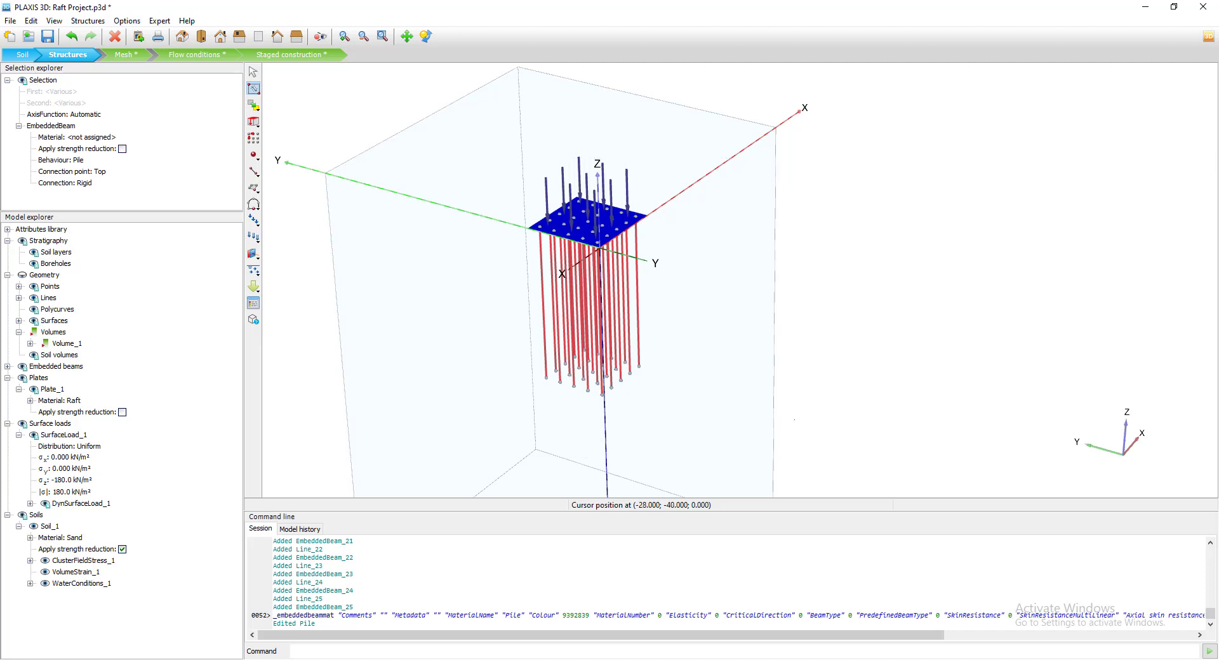
# Hide the soil volume Volume_1 surrounding the piles
pyautogui.rightClick(638, 330)
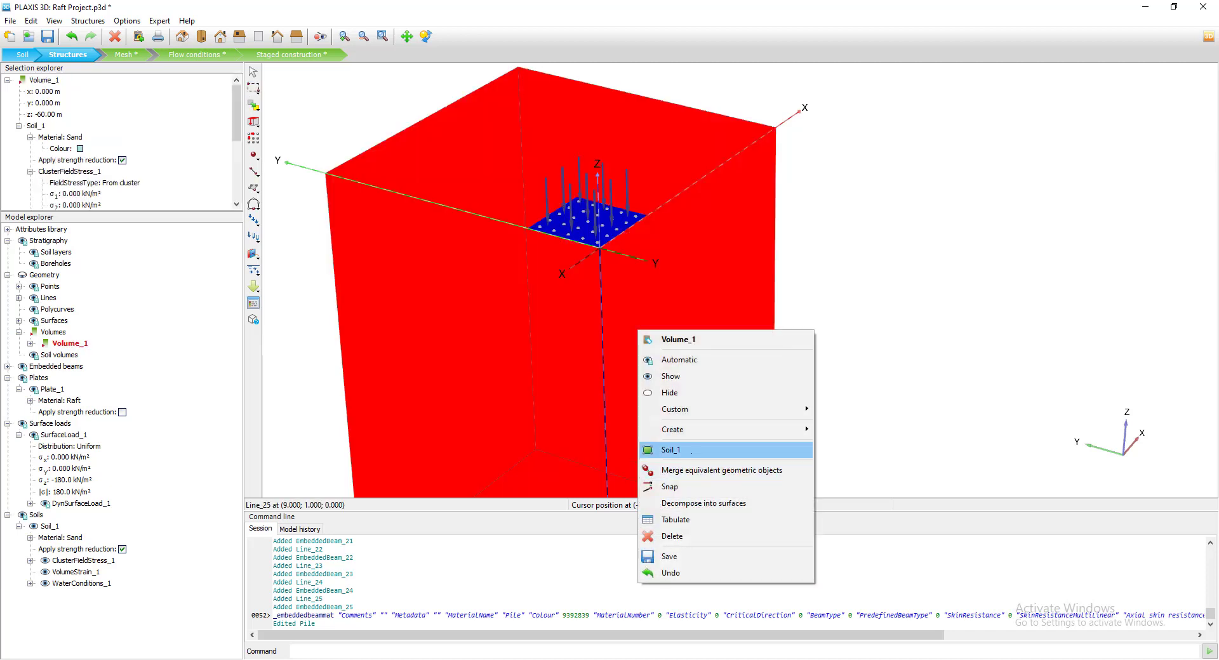
pyautogui.click(670, 393)
pyautogui.rightClick(711, 259)
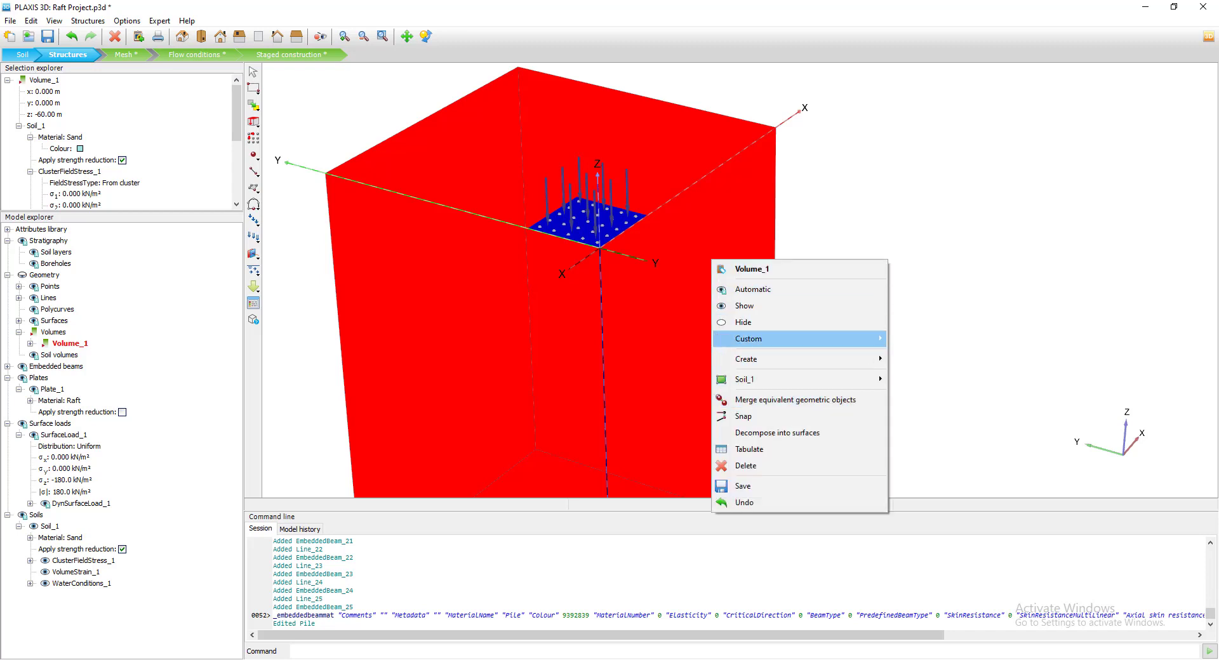
pyautogui.click(743, 322)
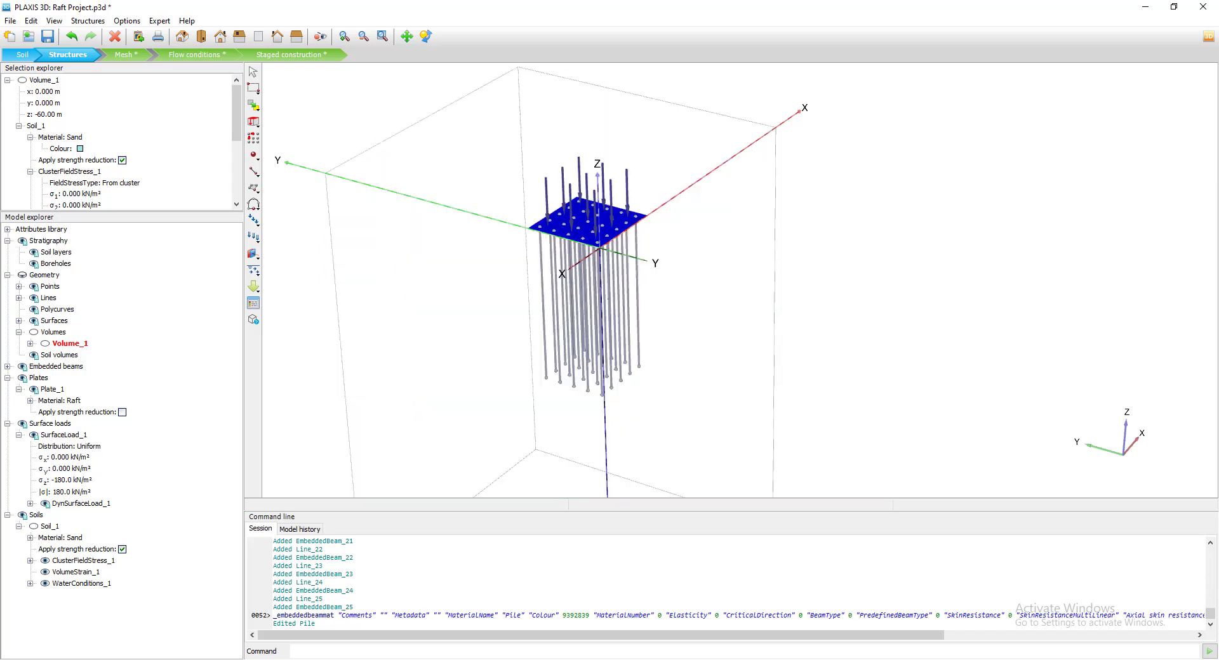
# Select all the embedded beams beneath the raft with the selection filter and assign them the Pile material
pyautogui.scroll(3, 599, 439)
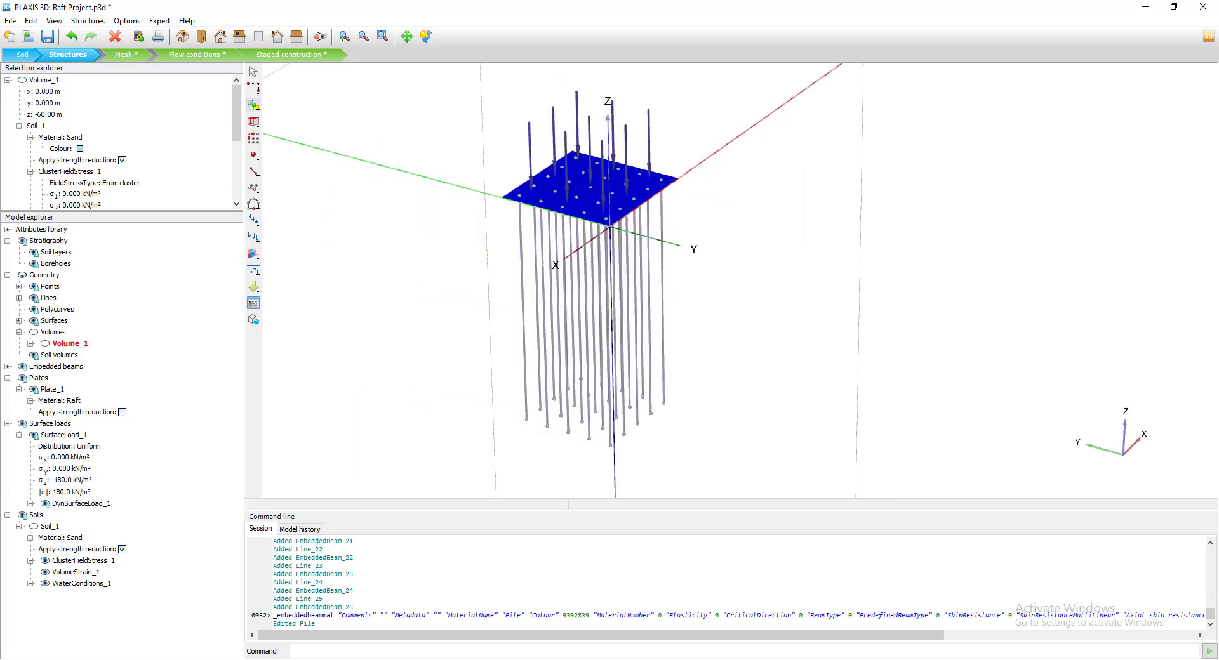
pyautogui.click(253, 88)
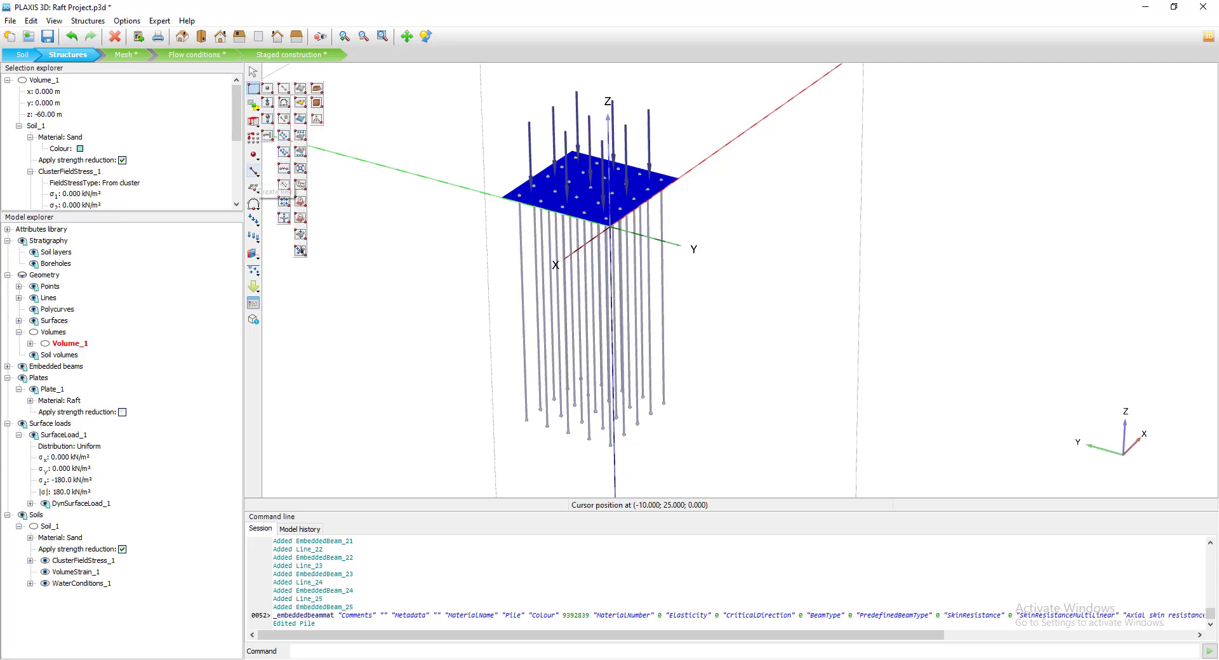
pyautogui.click(283, 184)
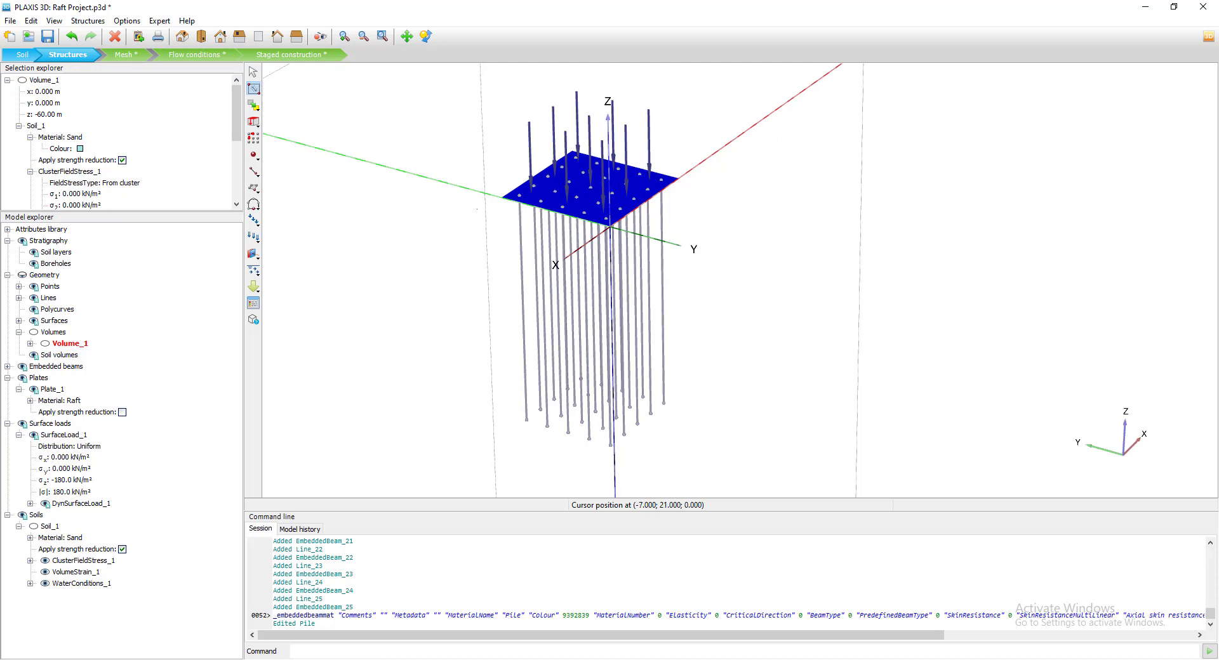
pyautogui.moveTo(438, 146); pyautogui.dragTo(842, 492)
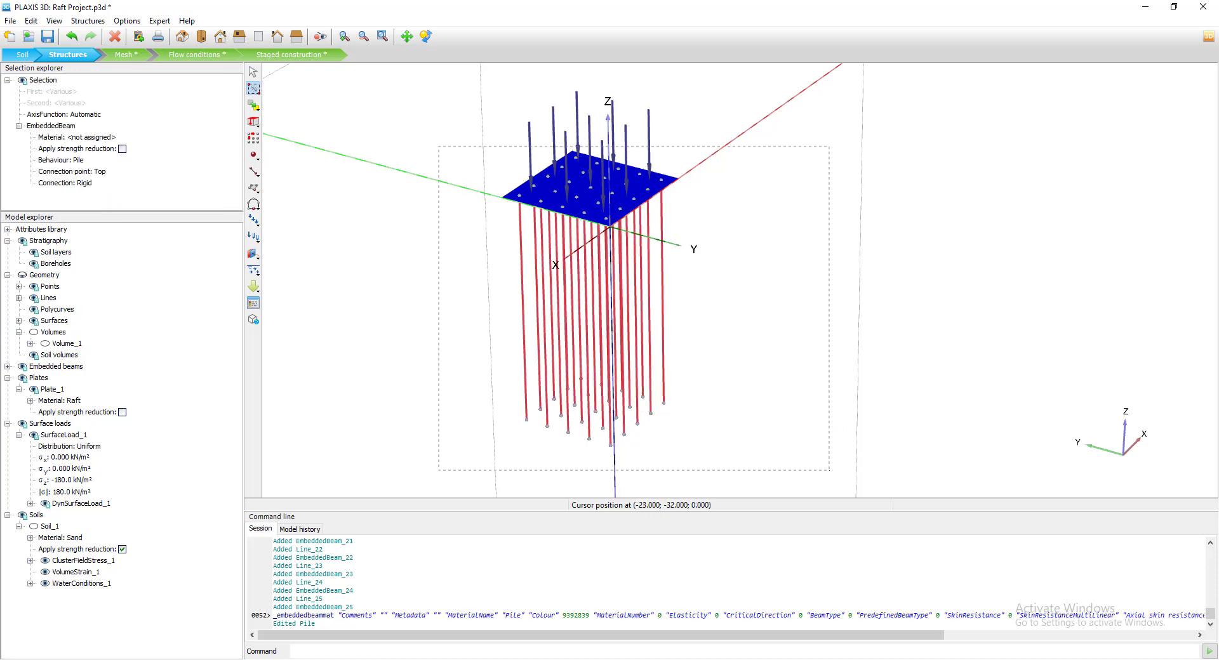
pyautogui.rightClick(637, 113)
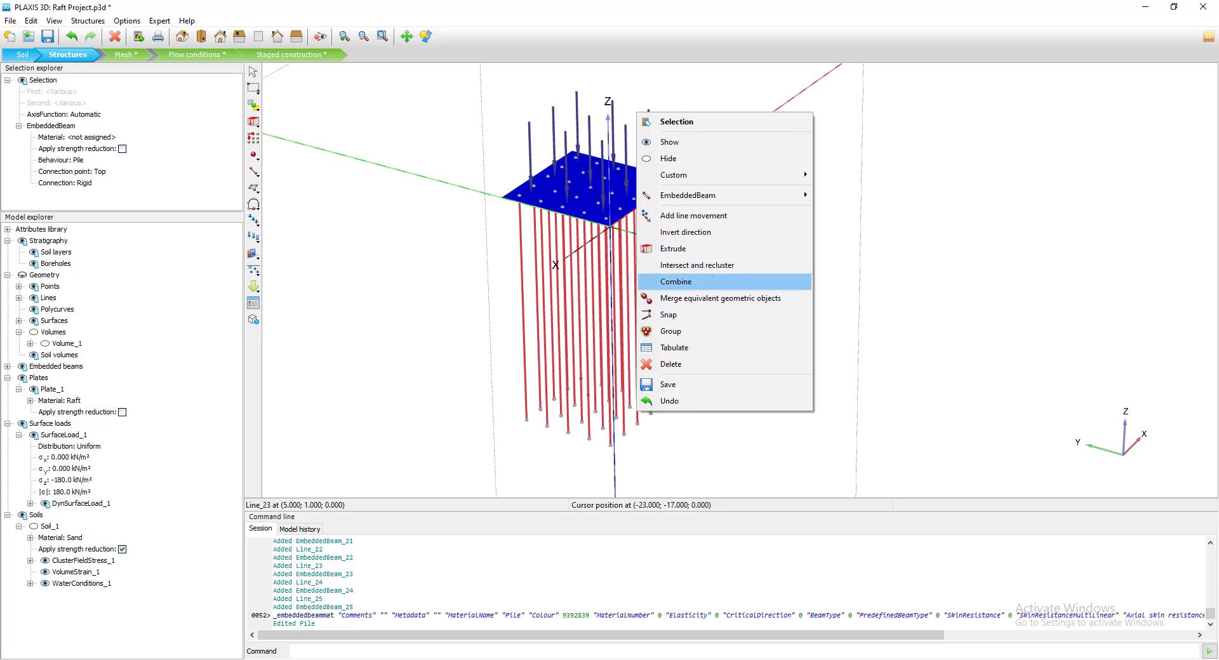
pyautogui.moveTo(762, 195)
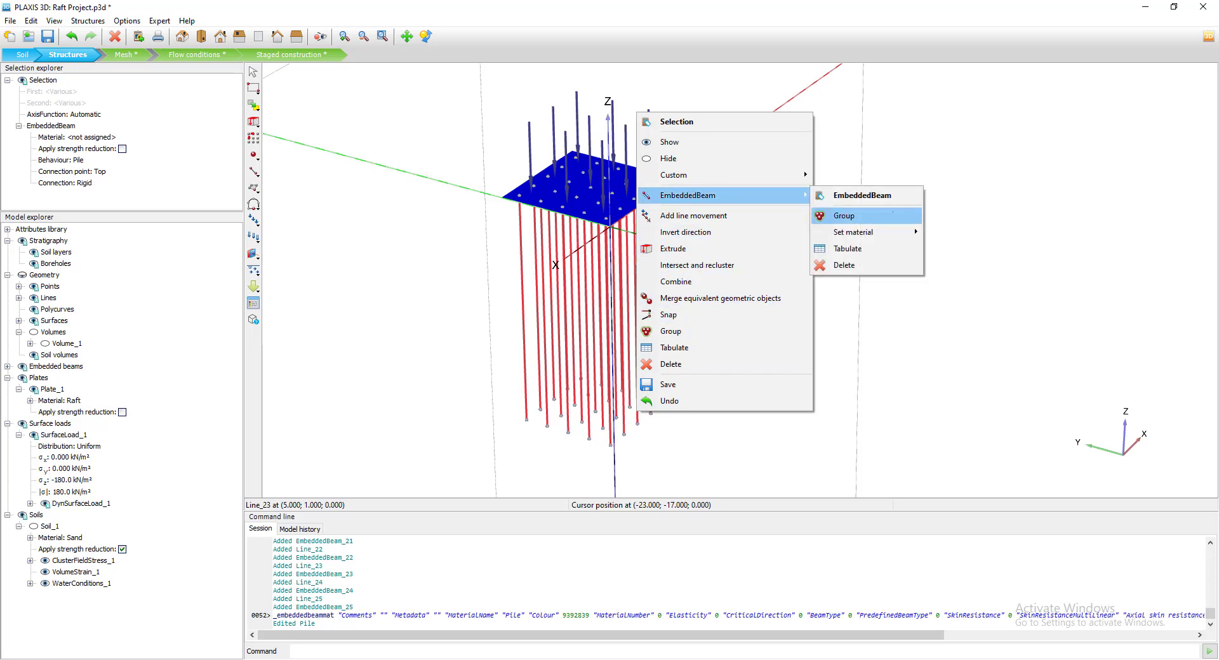
pyautogui.moveTo(892, 232)
pyautogui.click(952, 233)
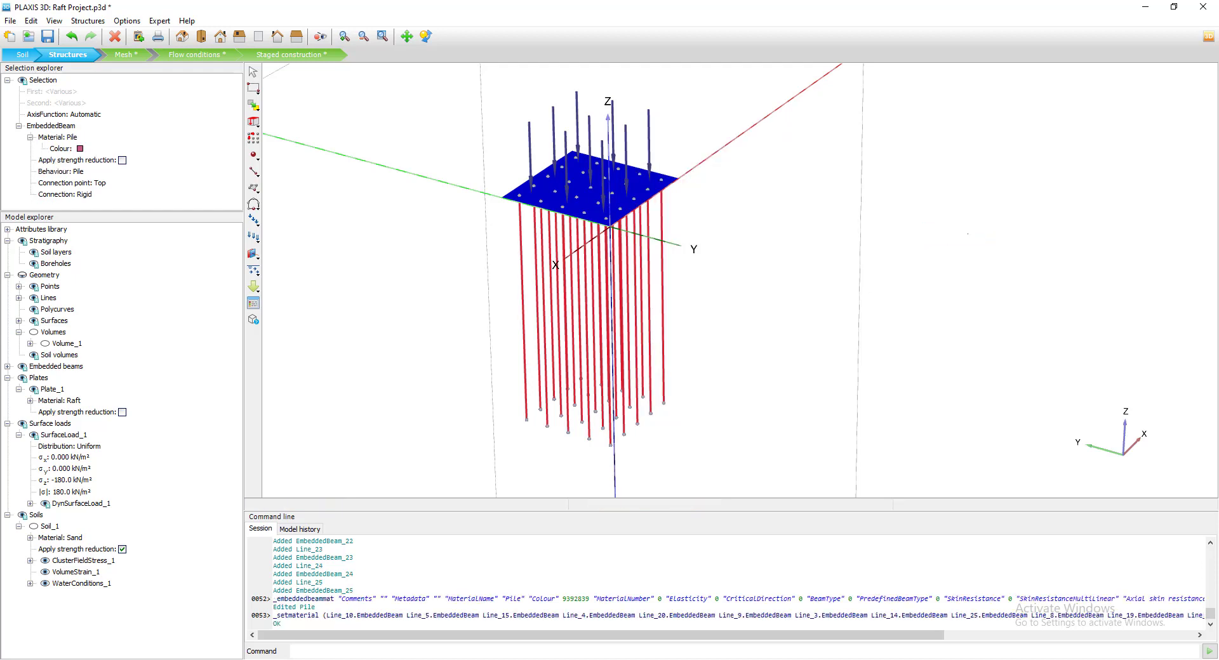
pyautogui.click(922, 240)
pyautogui.scroll(-3, 708, 307)
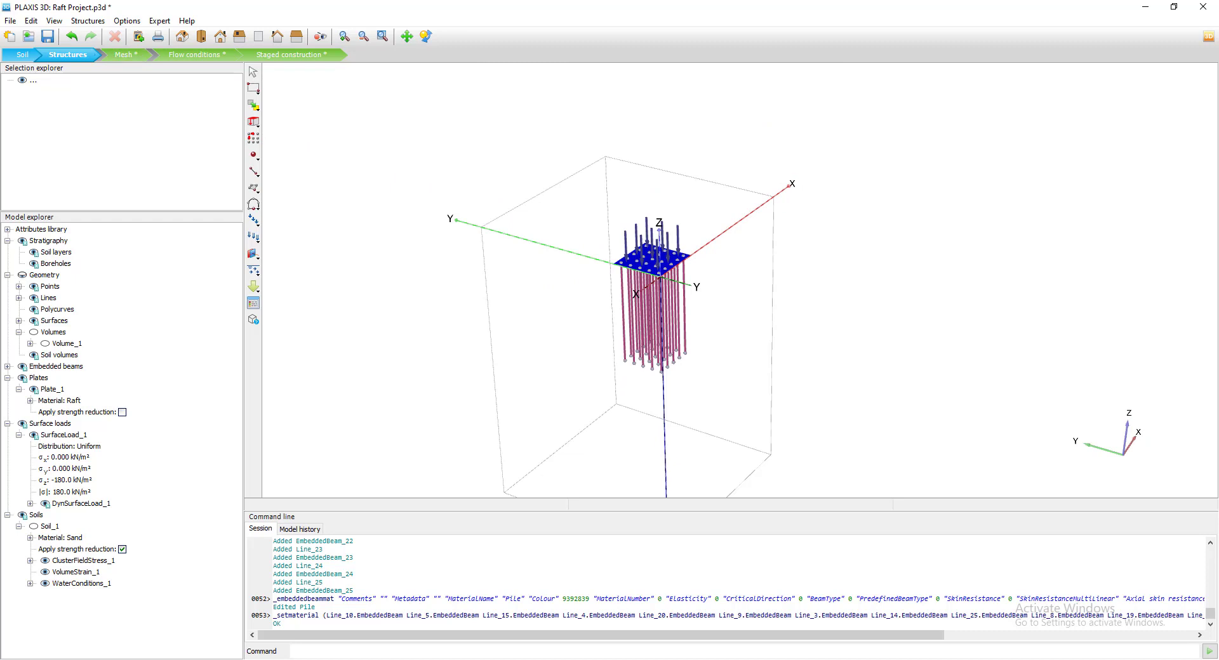
# Switch to mesh mode and generate the mesh with Medium element distribution and enhanced mesh refinements
pyautogui.click(126, 56)
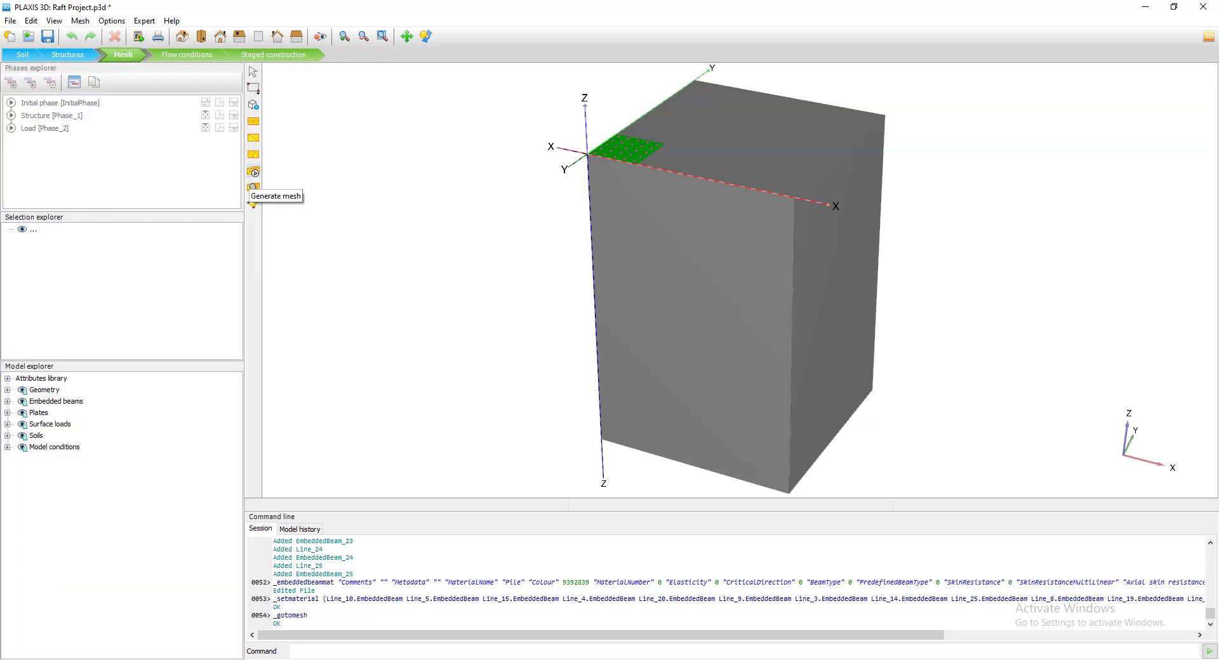
pyautogui.click(253, 188)
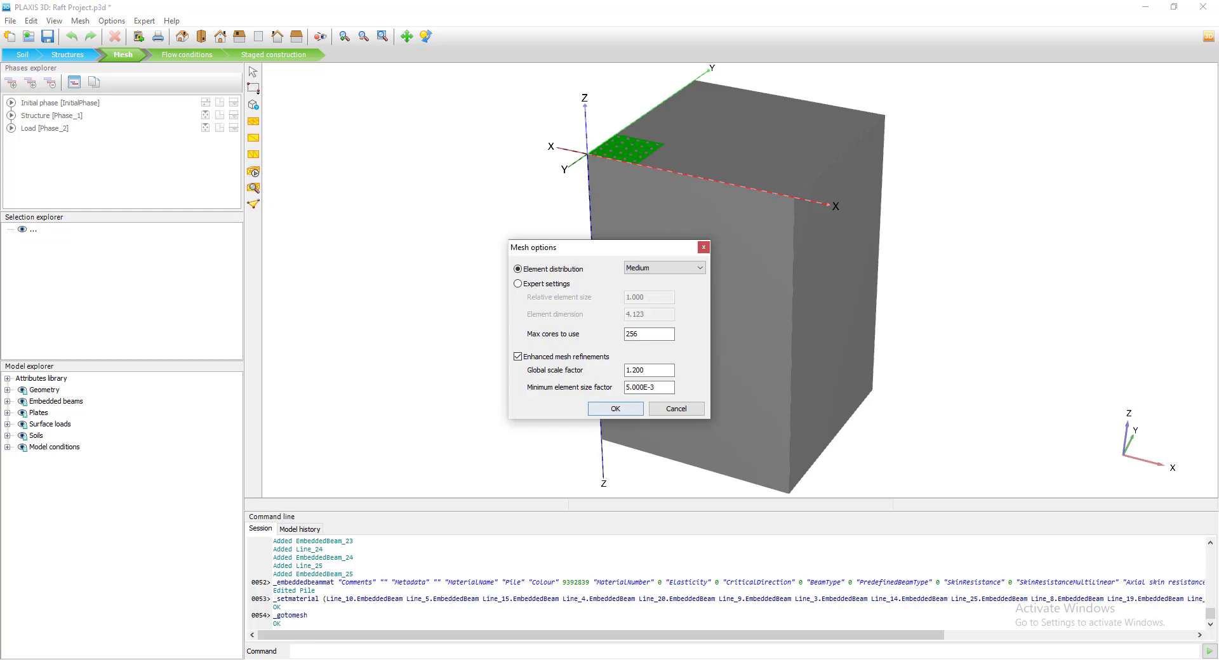
pyautogui.click(615, 409)
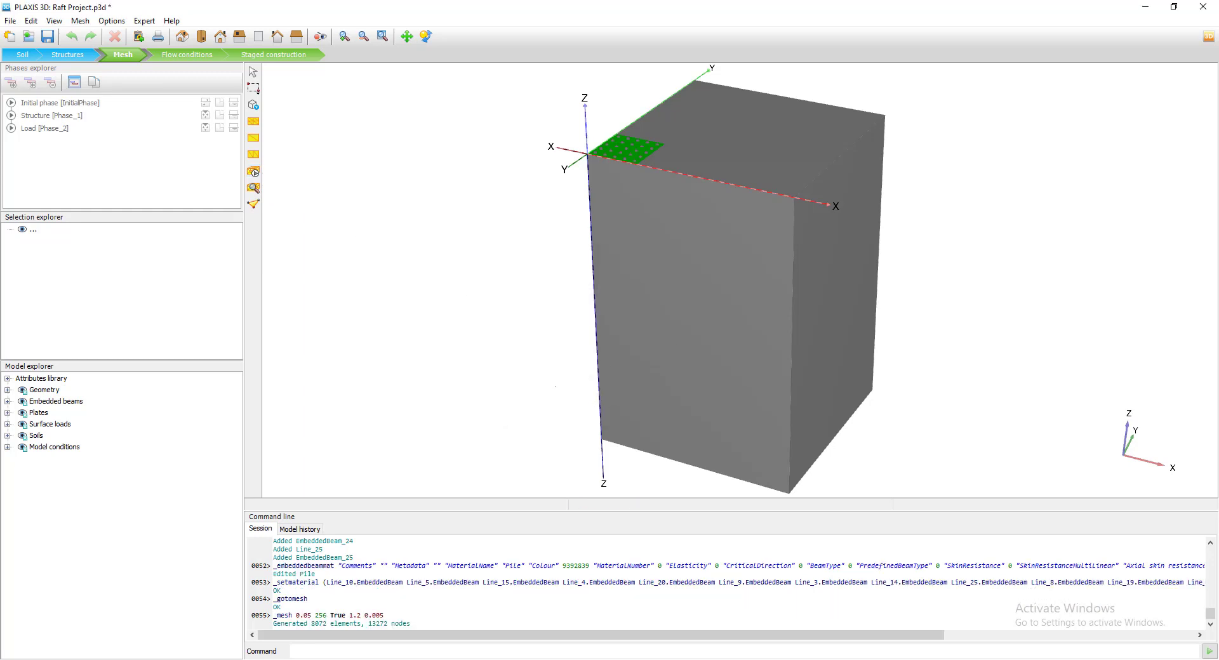
# View the generated mesh in PLAXIS 3D Output, examine the area around the raft, and return to the input model
pyautogui.click(253, 188)
pyautogui.click(619, 422)
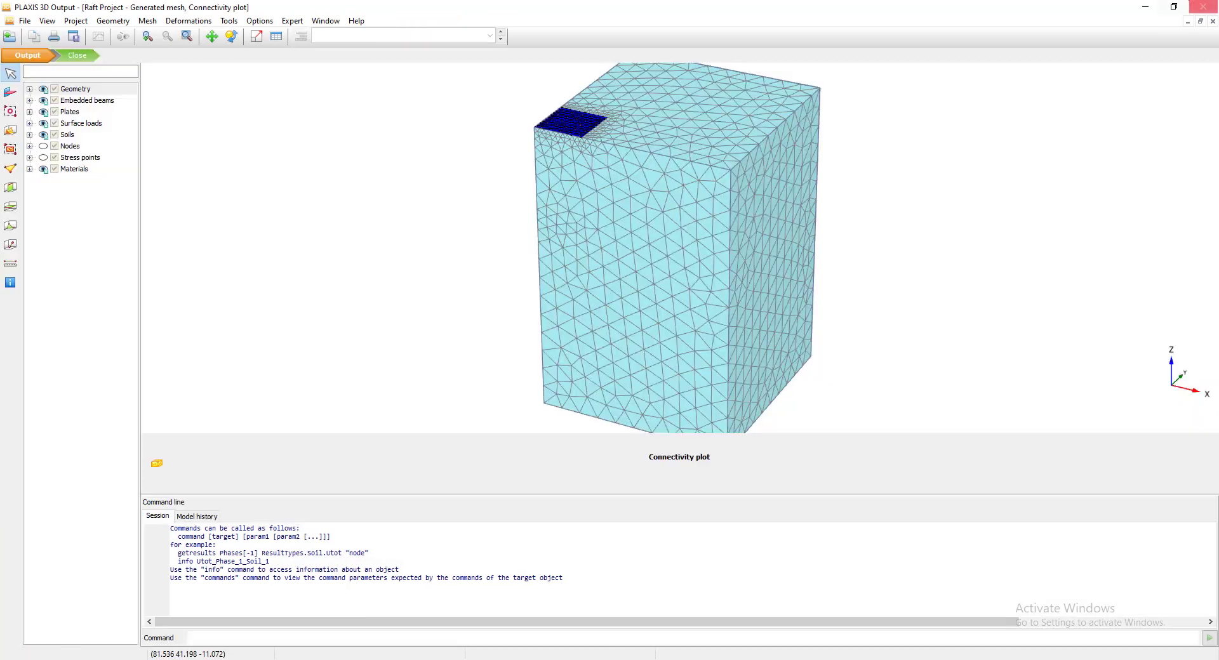
pyautogui.scroll(4, 561, 122)
pyautogui.scroll(-4, 596, 124)
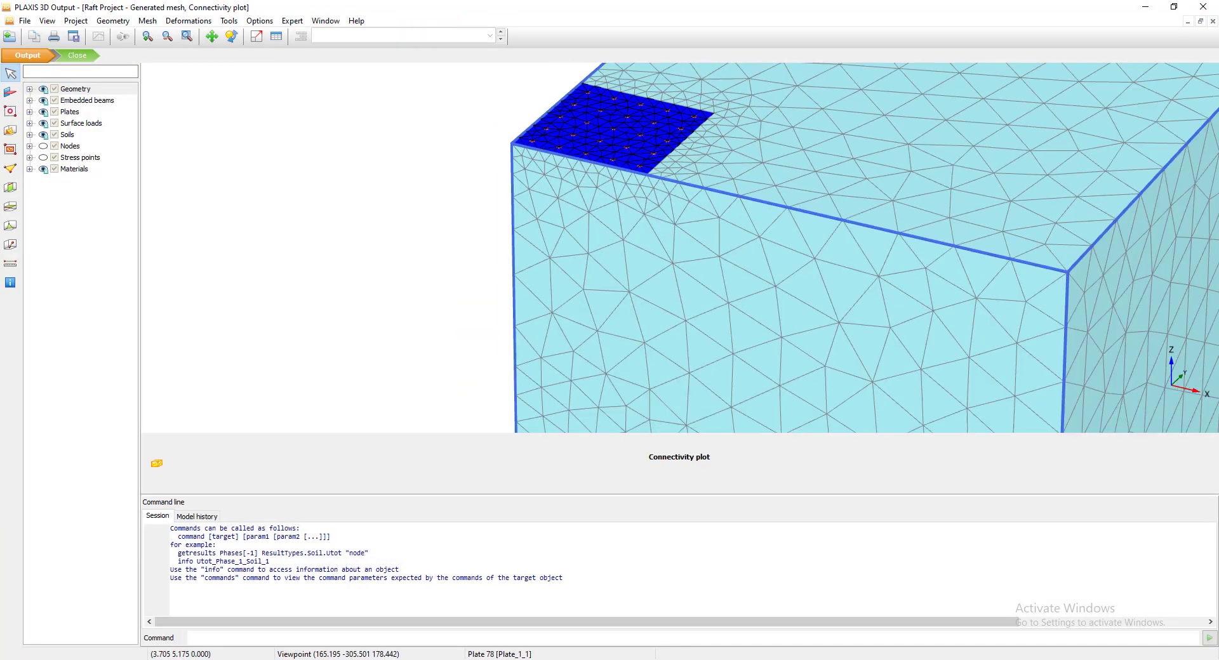
pyautogui.rightClick(730, 209)
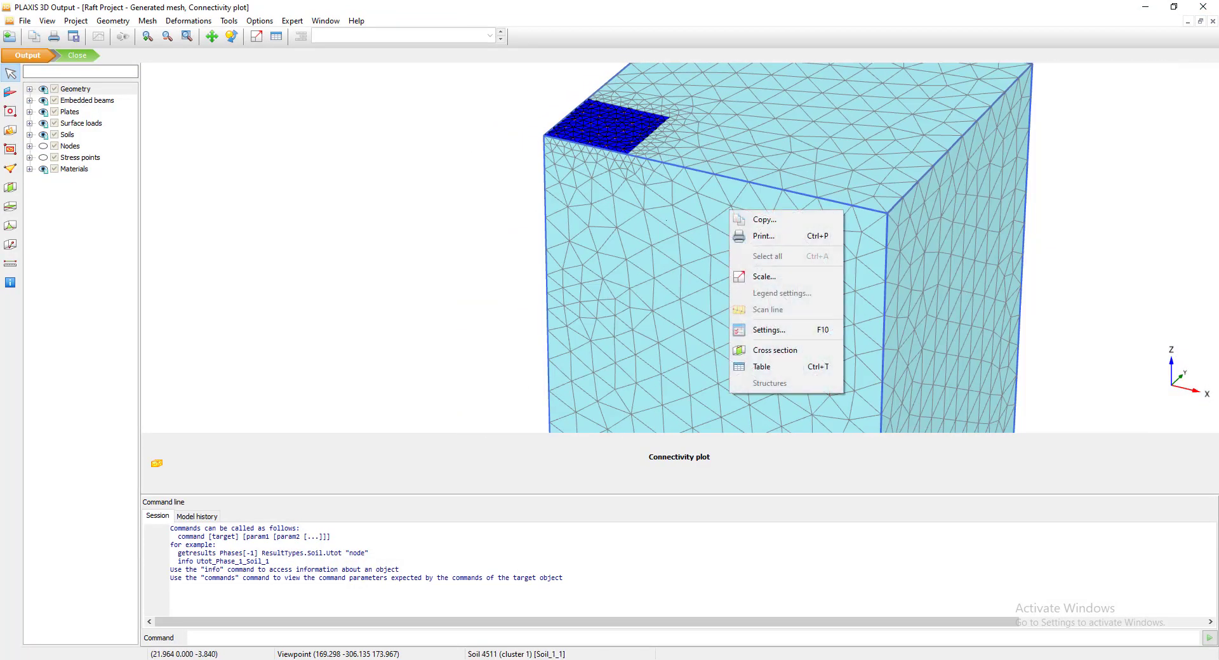
pyautogui.click(666, 221)
pyautogui.click(77, 56)
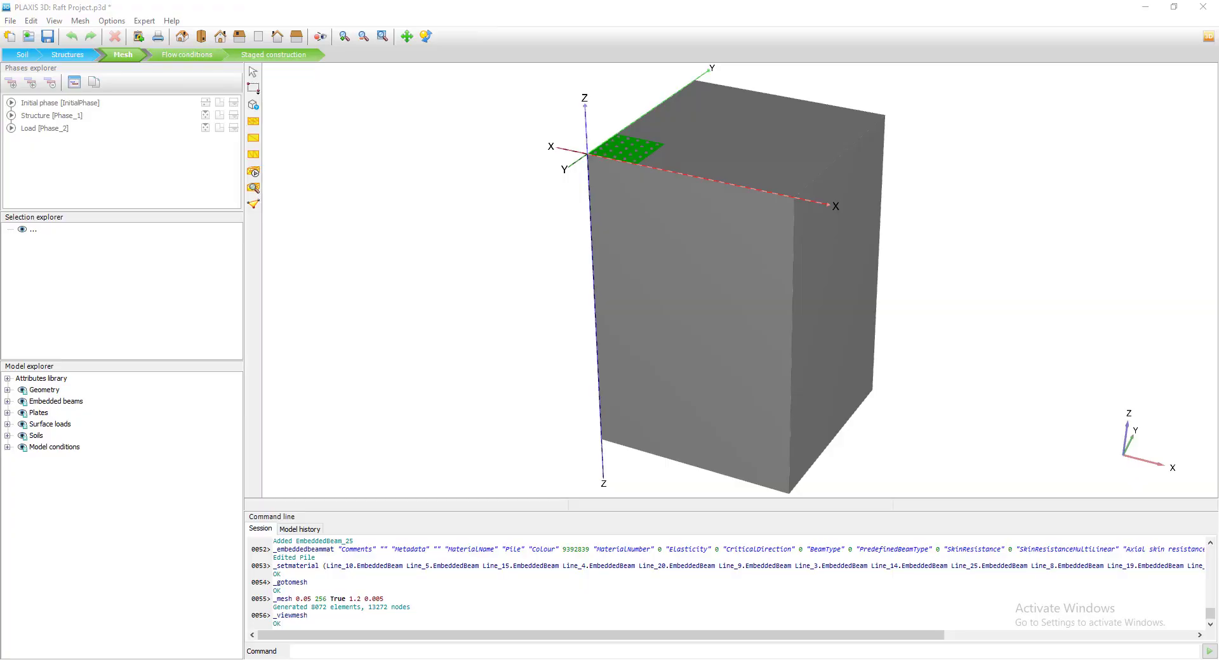
# Activate all the embedded beams in the Structure phase of the staged construction
pyautogui.click(273, 54)
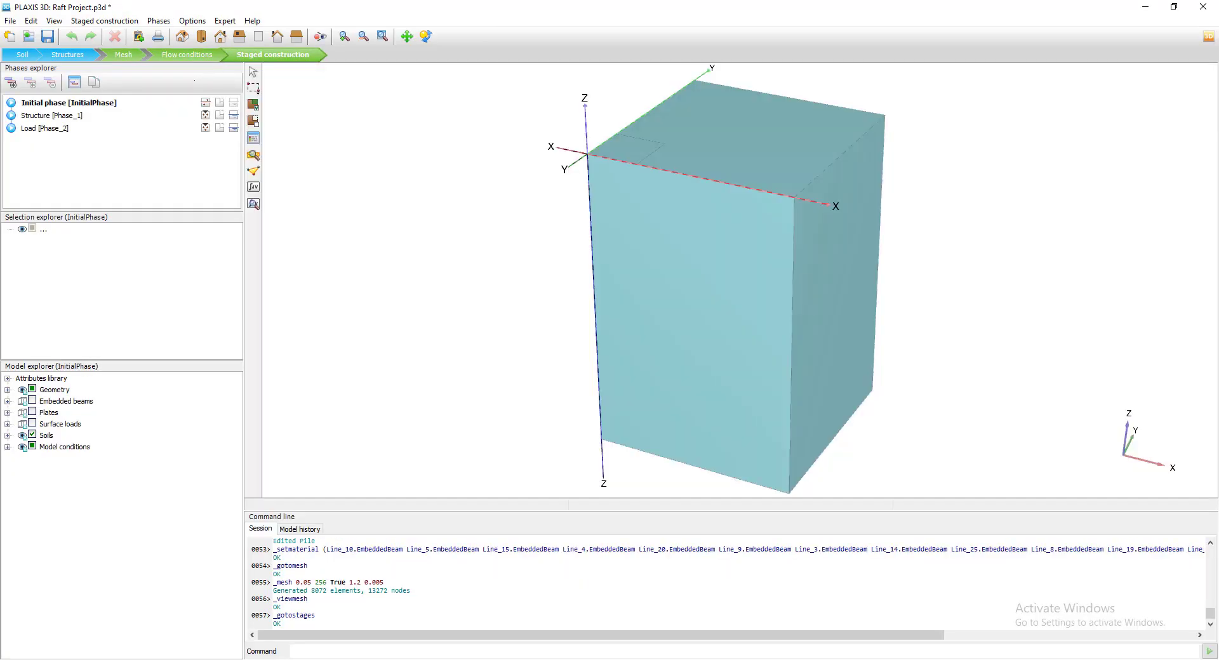
pyautogui.click(57, 115)
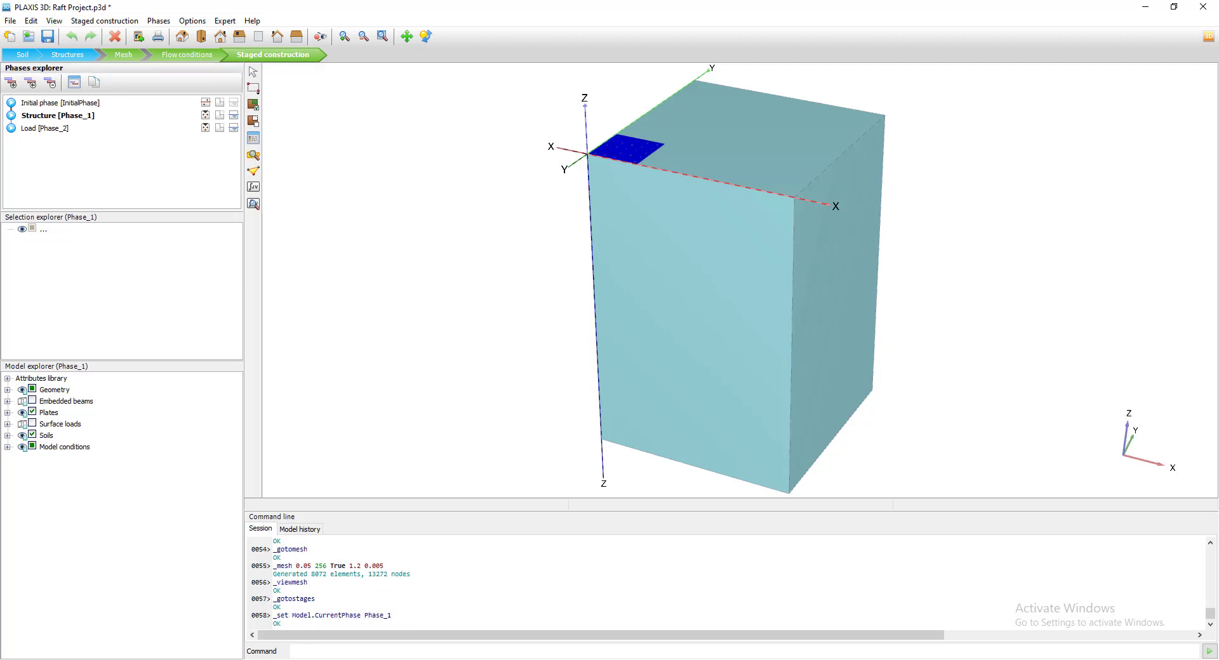
pyautogui.click(32, 401)
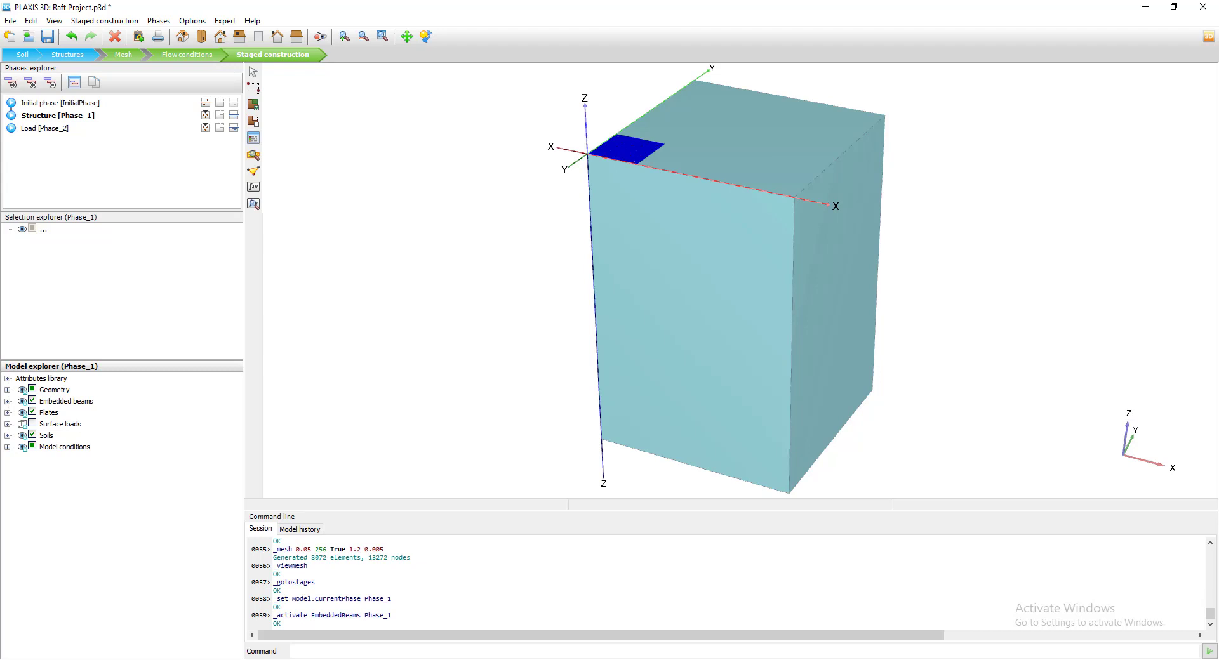
# Set the soil volume's display to 30% opacity and clear the selection to reveal the piles beneath the raft
pyautogui.rightClick(653, 319)
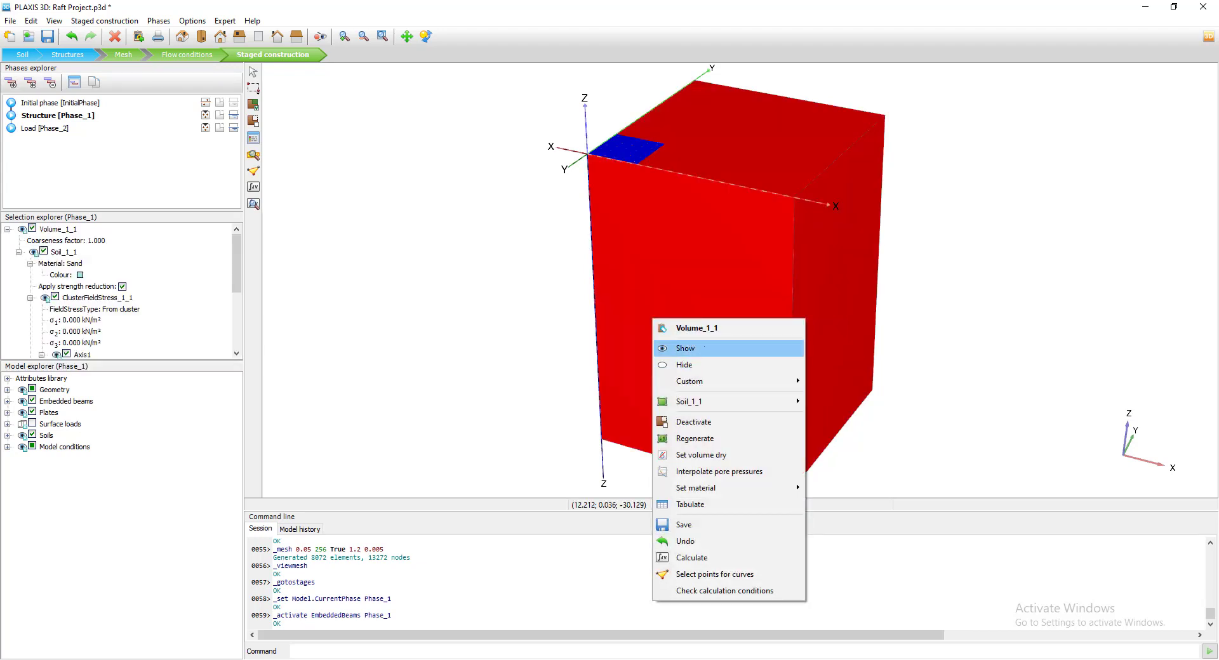
pyautogui.moveTo(730, 381)
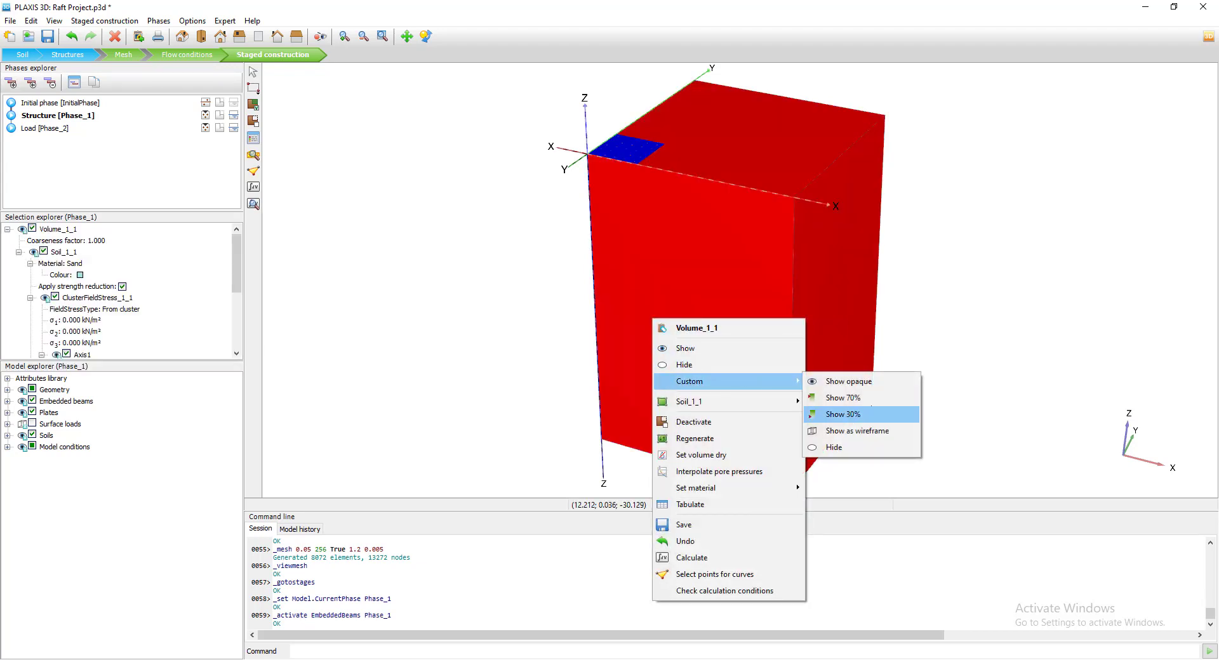
pyautogui.click(850, 414)
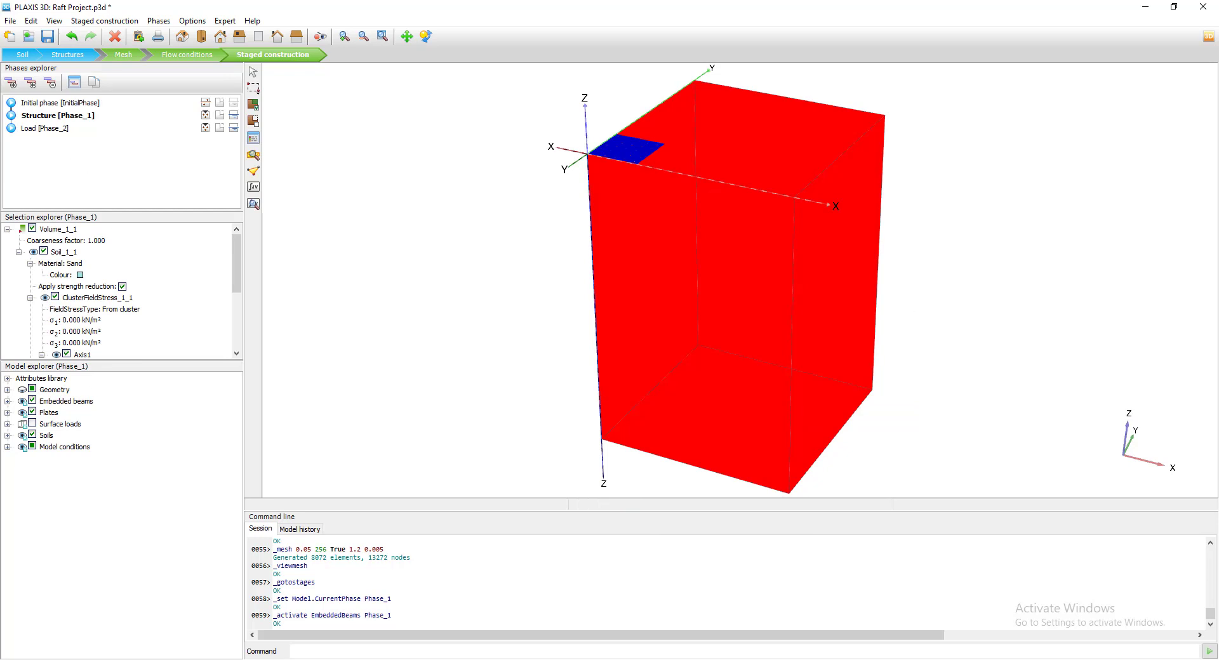
pyautogui.scroll(10, 658, 151)
pyautogui.scroll(-6, 658, 158)
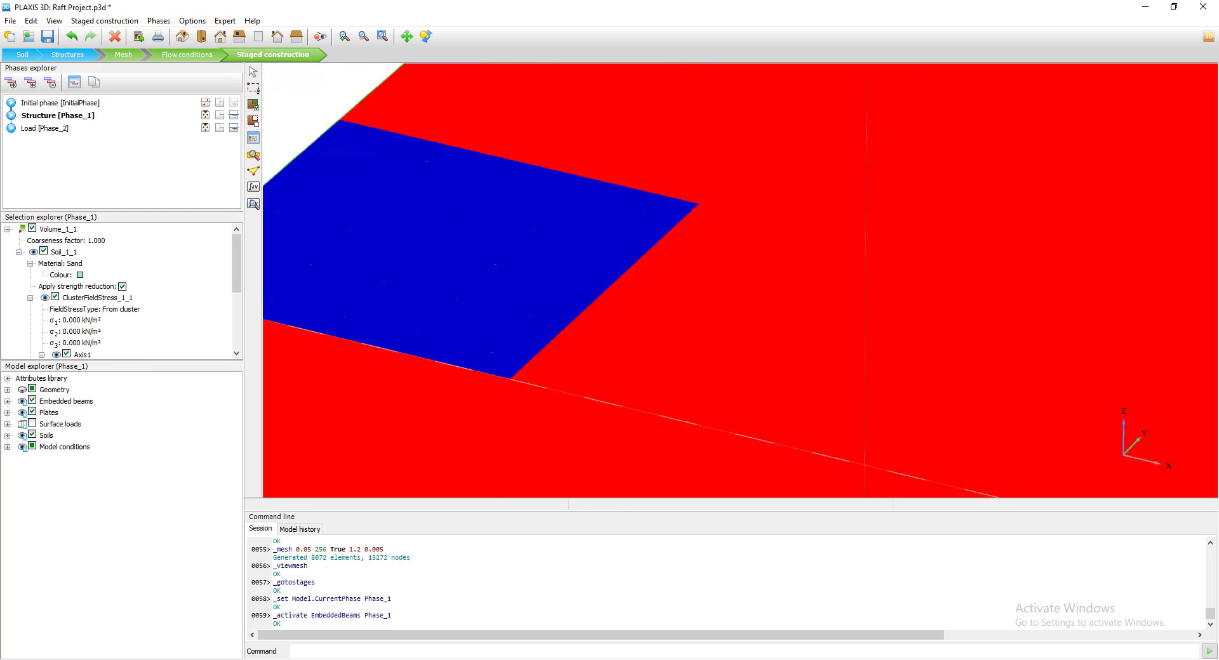
pyautogui.scroll(-2, 664, 159)
pyautogui.press('Escape')
pyautogui.scroll(-6, 557, 238)
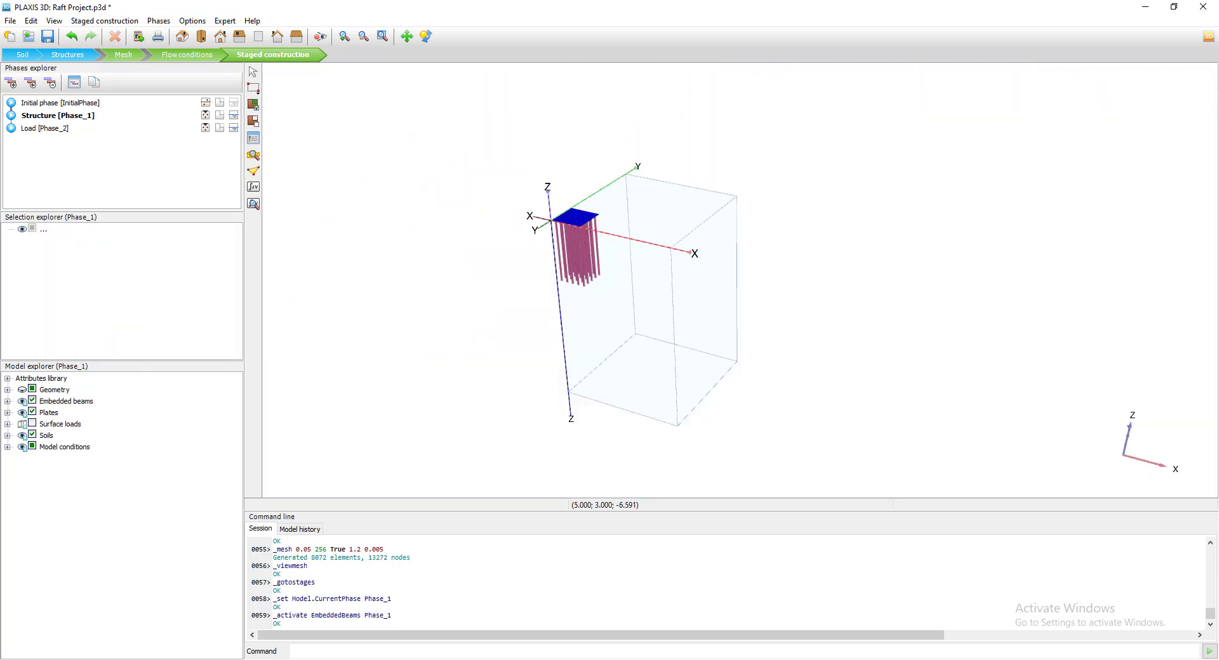
pyautogui.scroll(3, 561, 238)
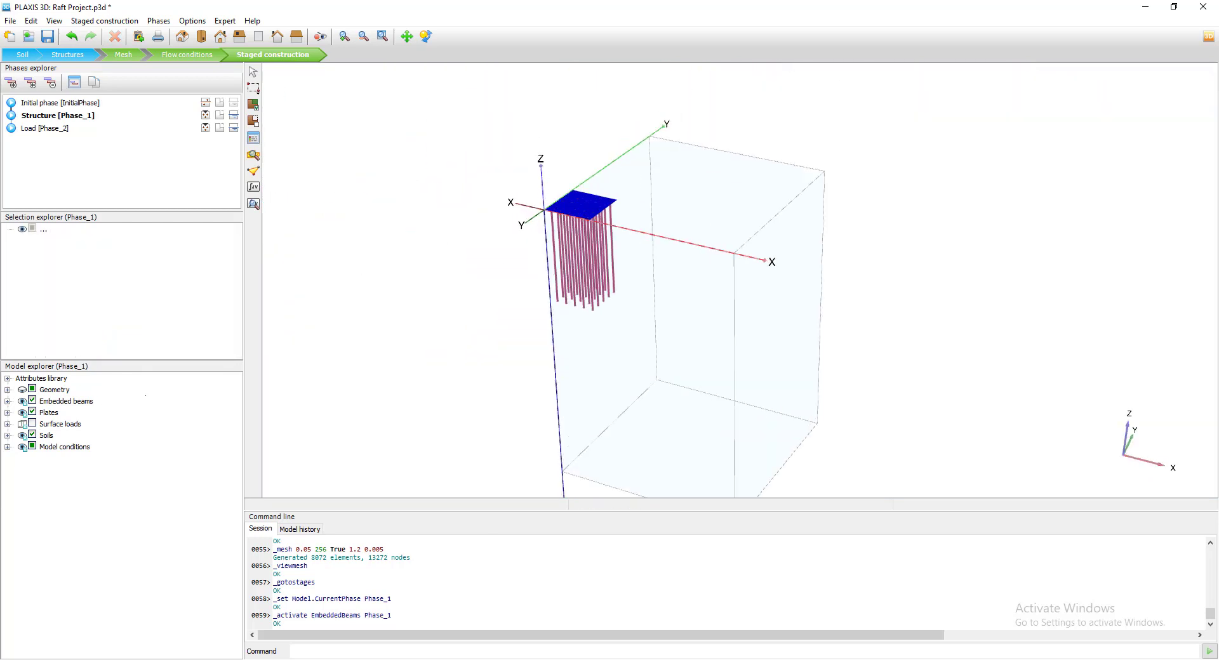
pyautogui.scroll(3, 591, 286)
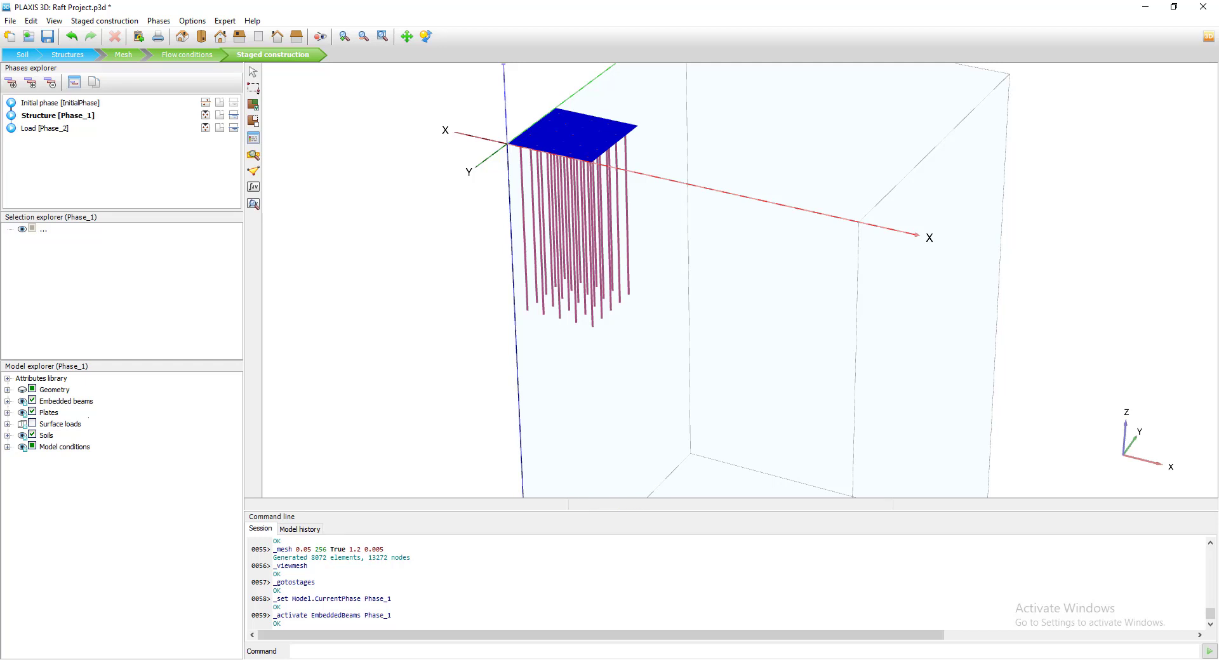
# Check which structures and loads are active in the Initial, Structure and Load phases
pyautogui.click(60, 103)
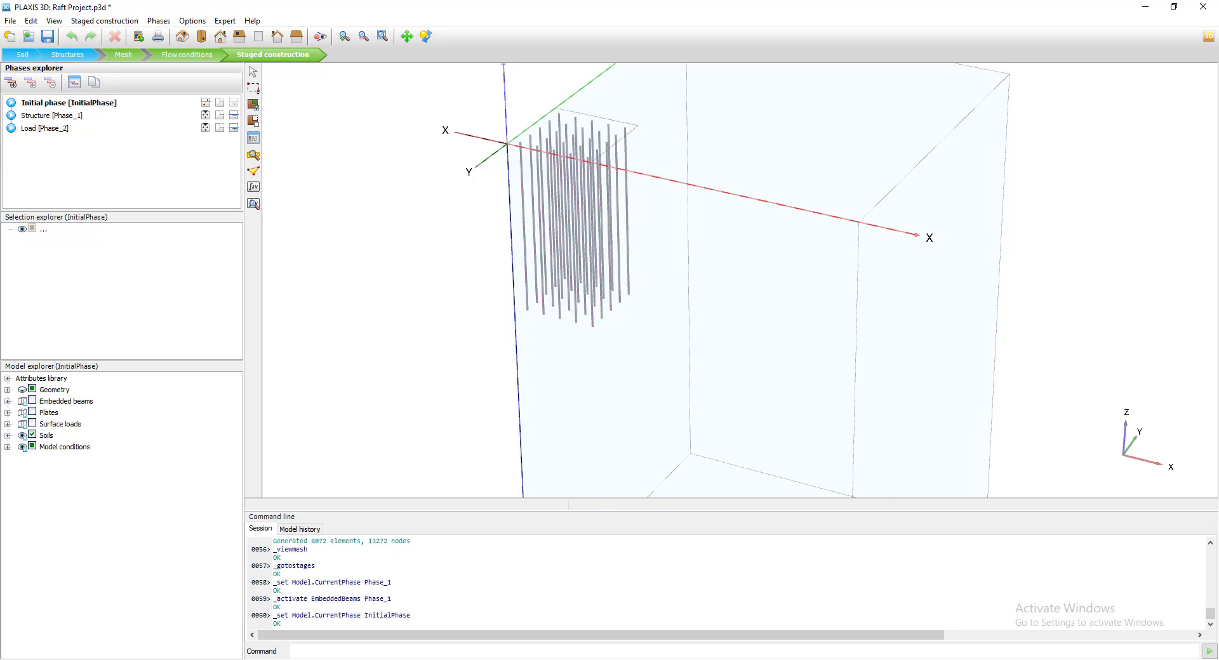
pyautogui.click(50, 115)
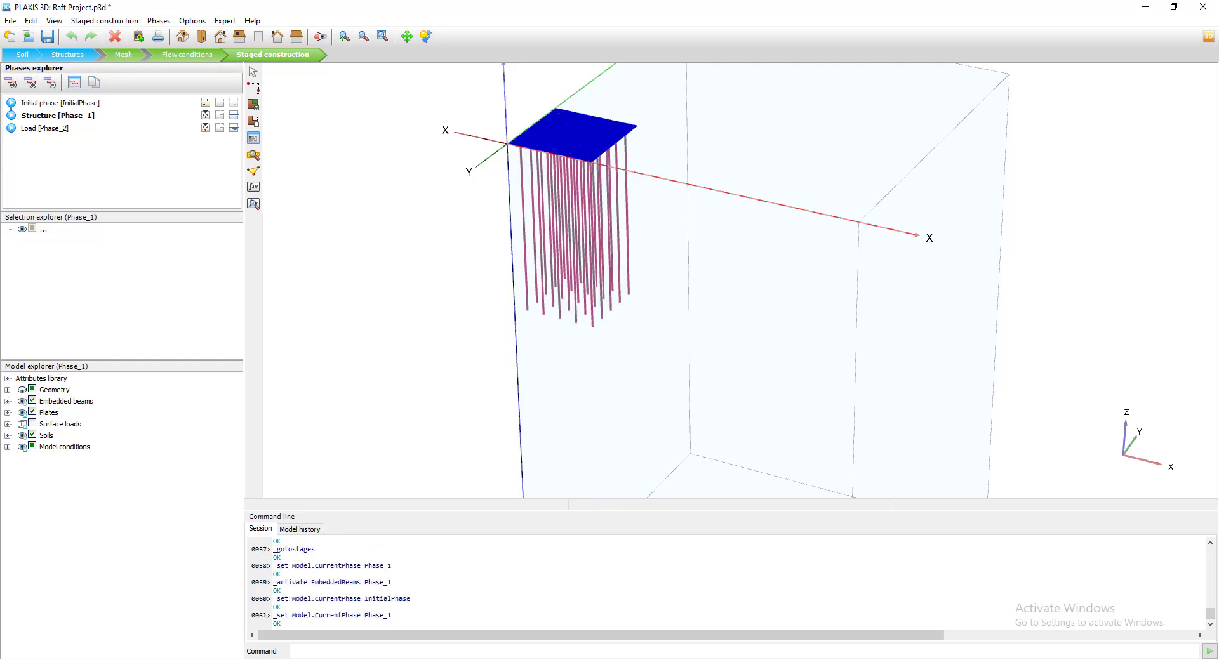
pyautogui.click(45, 128)
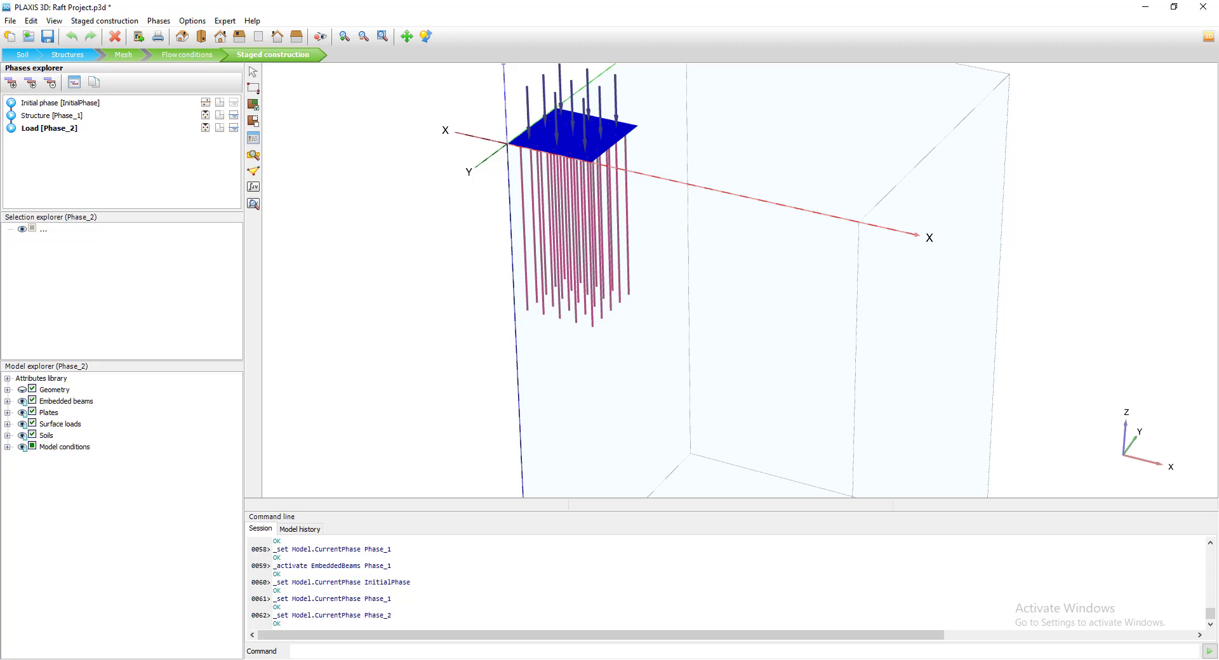
# Calculate the Initial, Structure and Load phases of the piled raft model
pyautogui.click(365, 397)
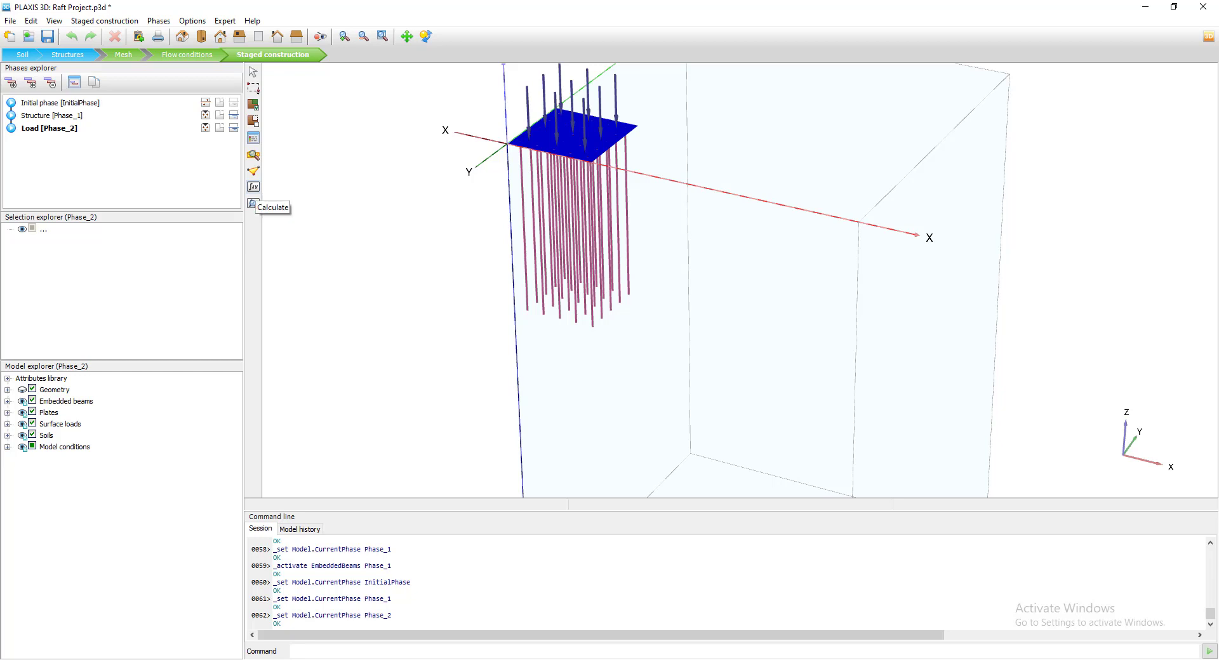
pyautogui.click(253, 204)
pyautogui.click(747, 377)
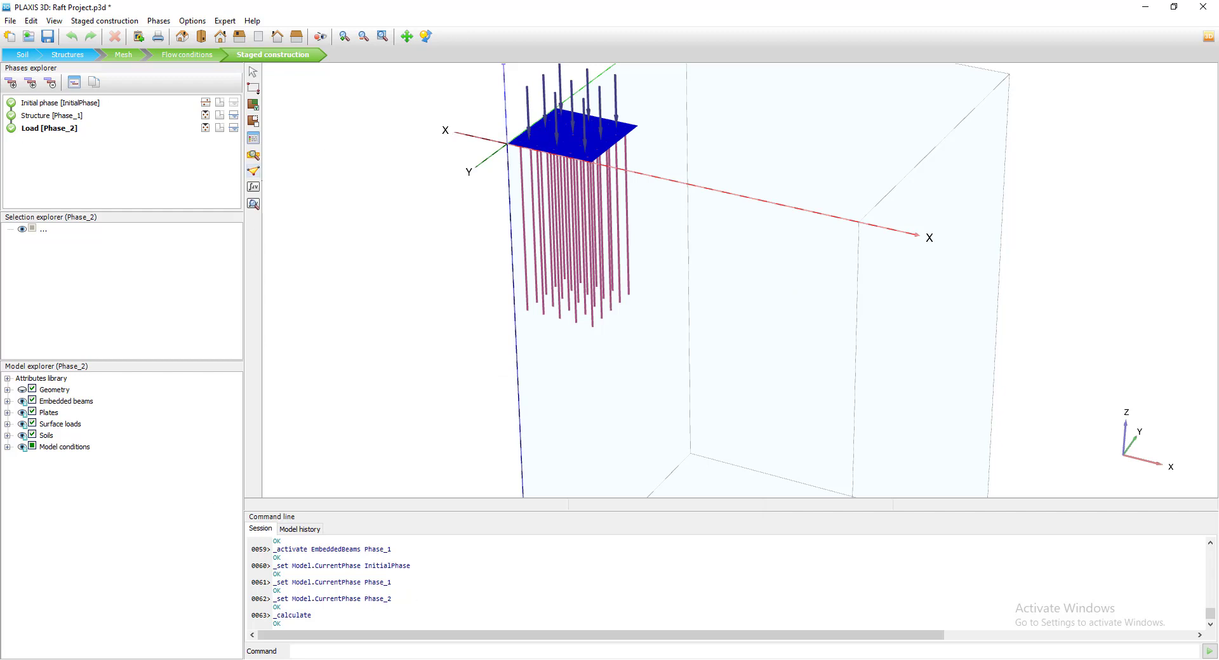
# Open the Load phase's calculation results in PLAXIS 3D Output and close the news feed
pyautogui.click(620, 422)
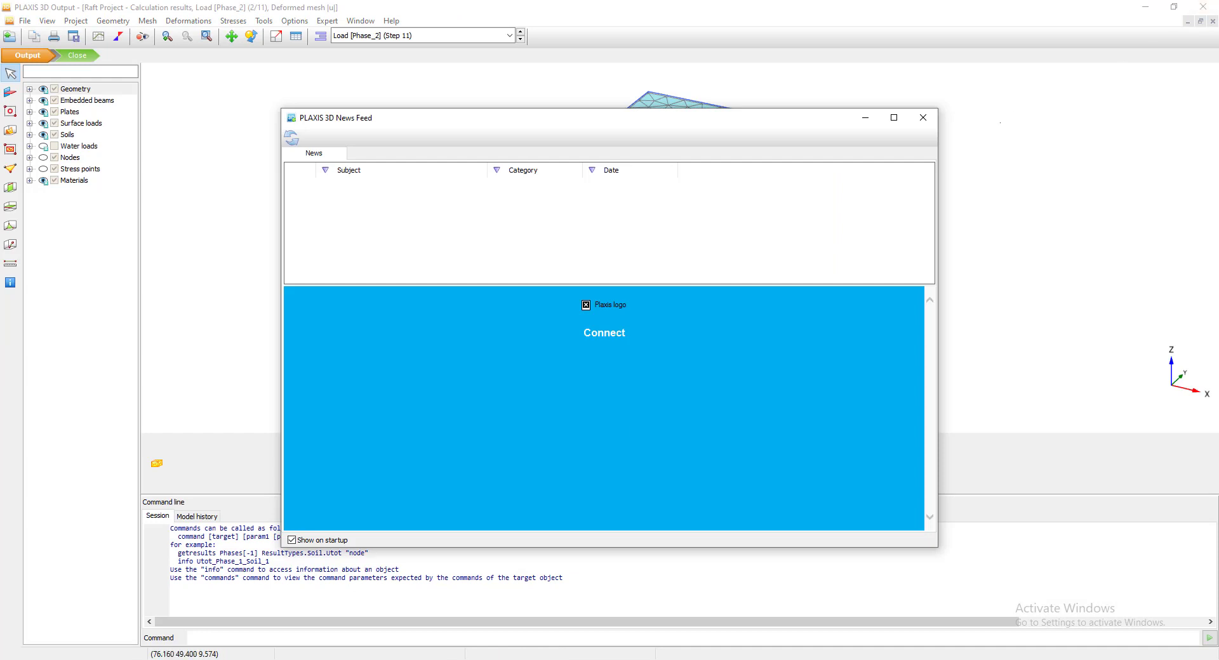
pyautogui.click(923, 117)
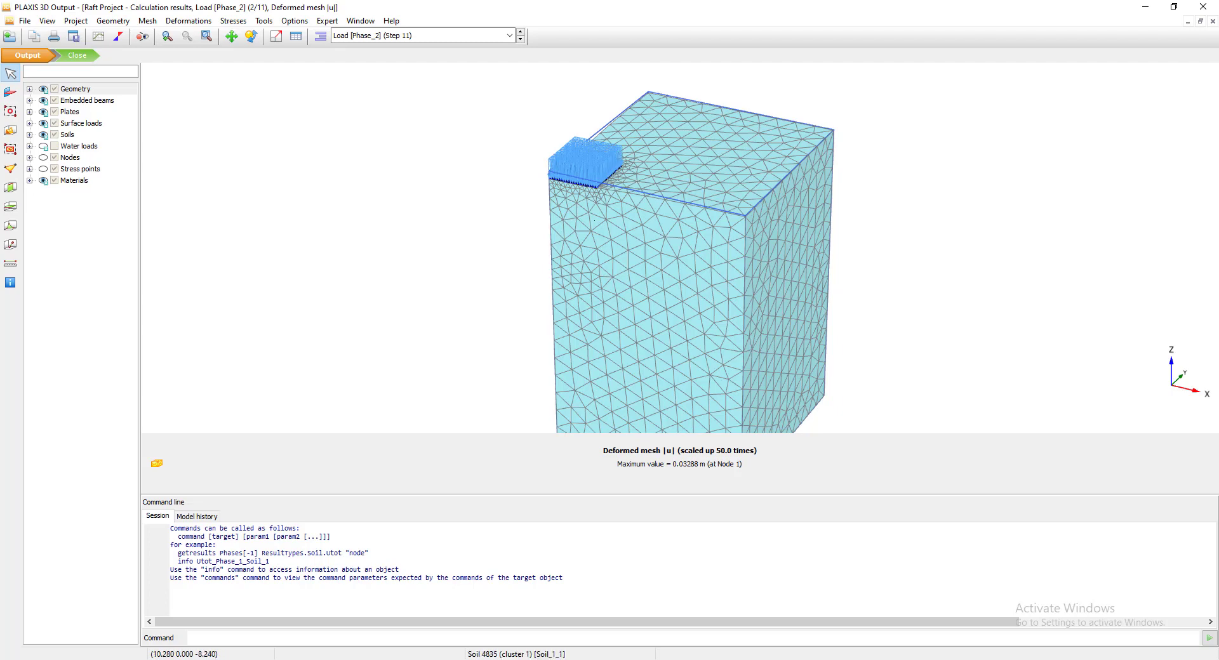
# Plot the total vertical displacements u_z of the Load phase on the deformed model
pyautogui.scroll(4, 575, 194)
pyautogui.scroll(-6, 573, 199)
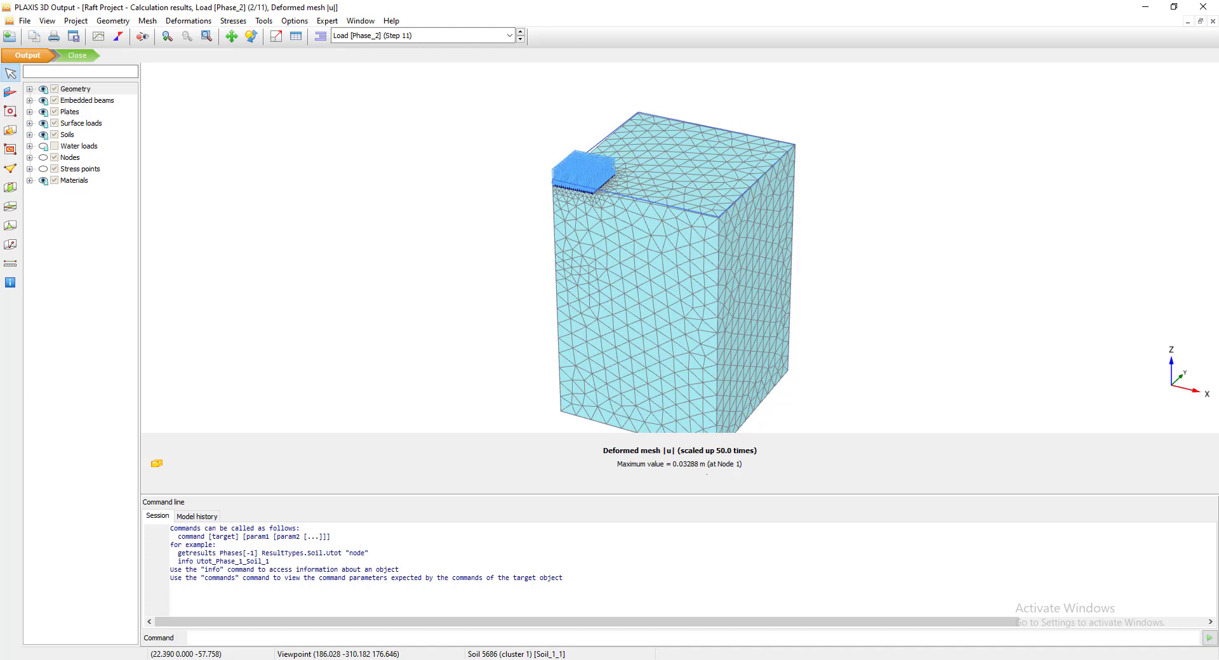
pyautogui.click(188, 20)
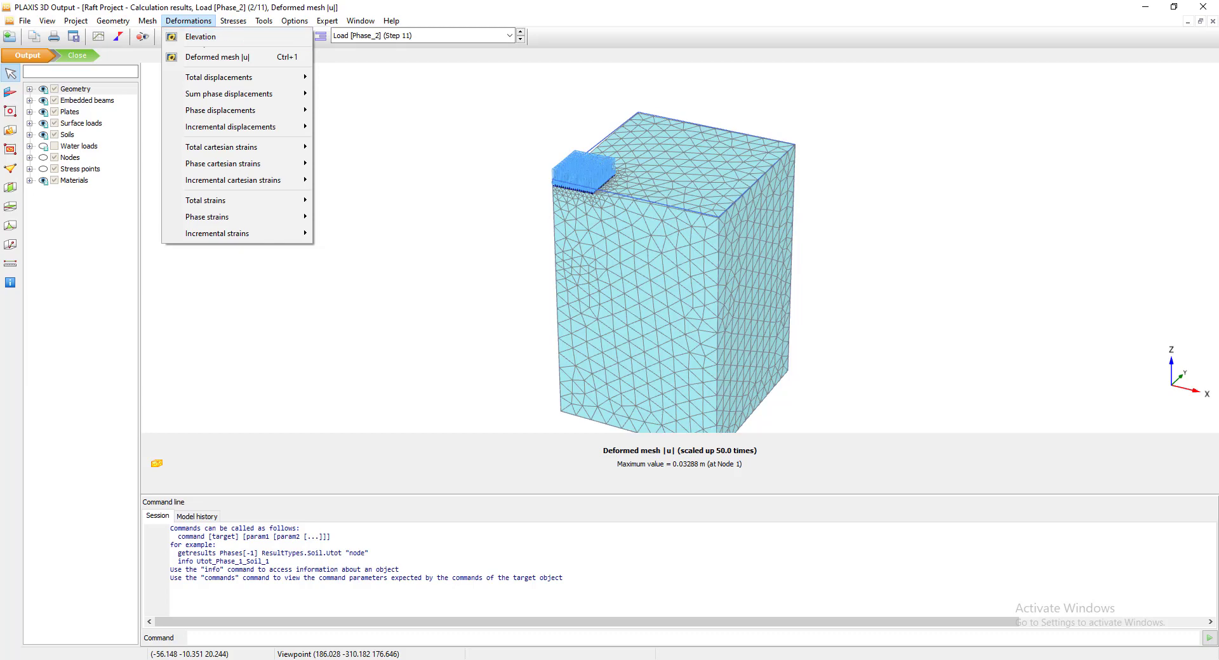
pyautogui.moveTo(219, 76)
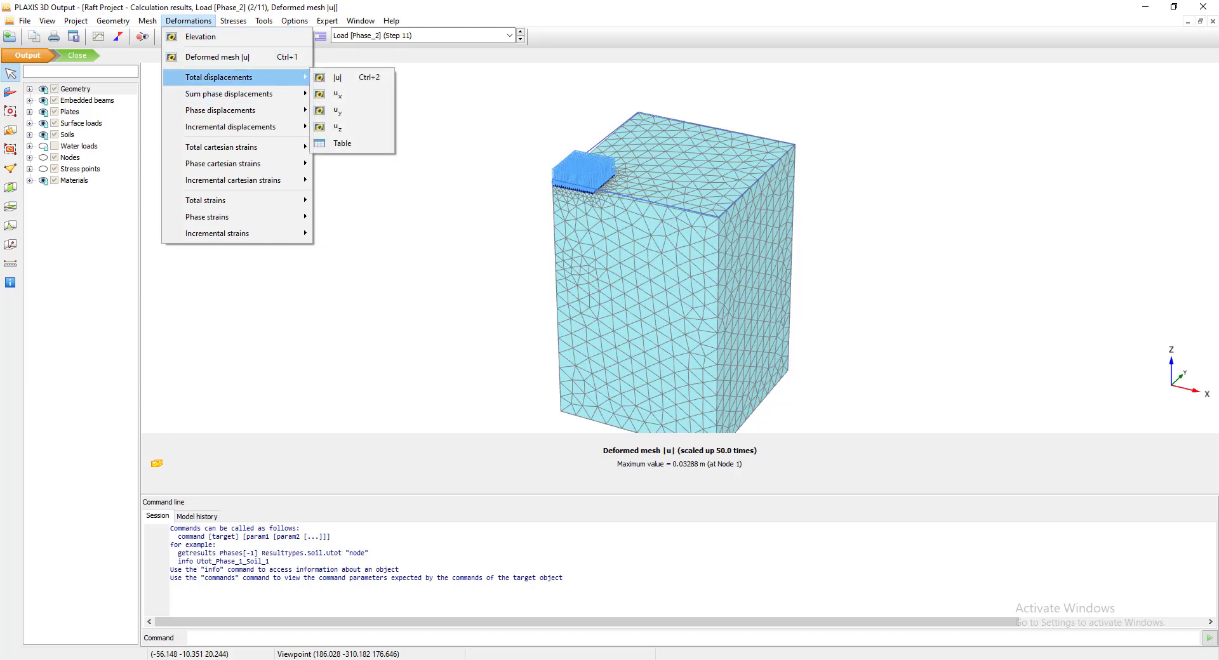
pyautogui.click(337, 127)
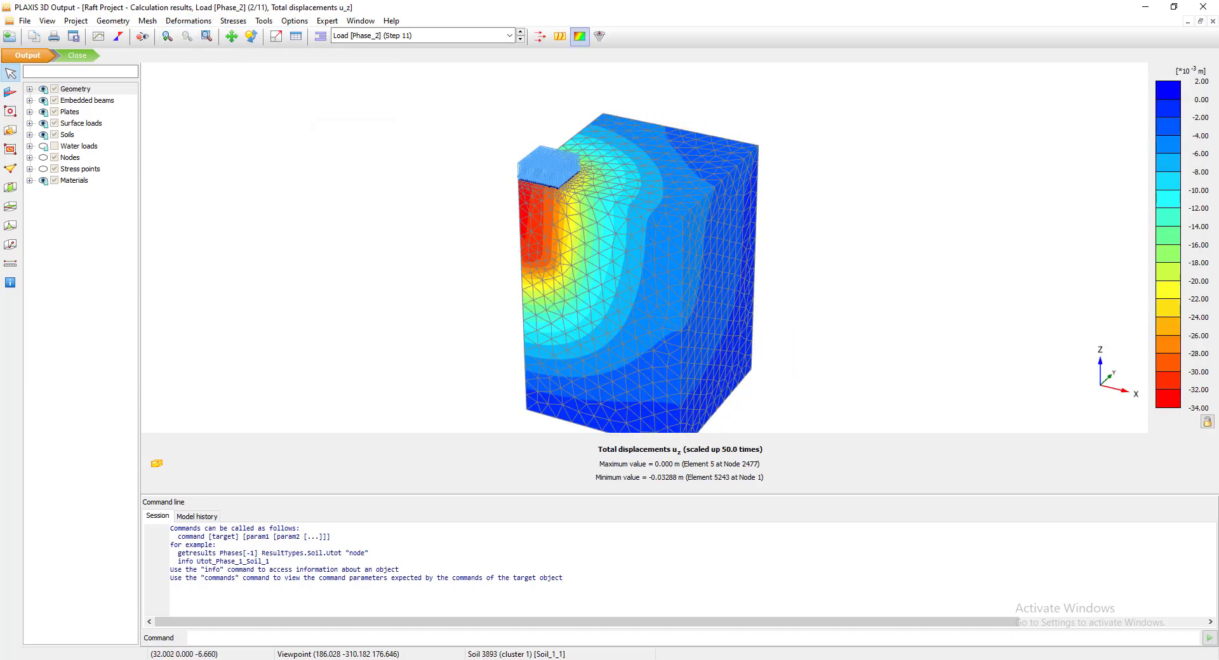
pyautogui.scroll(3, 650, 241)
pyautogui.scroll(-3, 590, 221)
# Compare the u_z displacement plots of the Structure, Load and Initial phases, ending on the Load phase
pyautogui.click(540, 36)
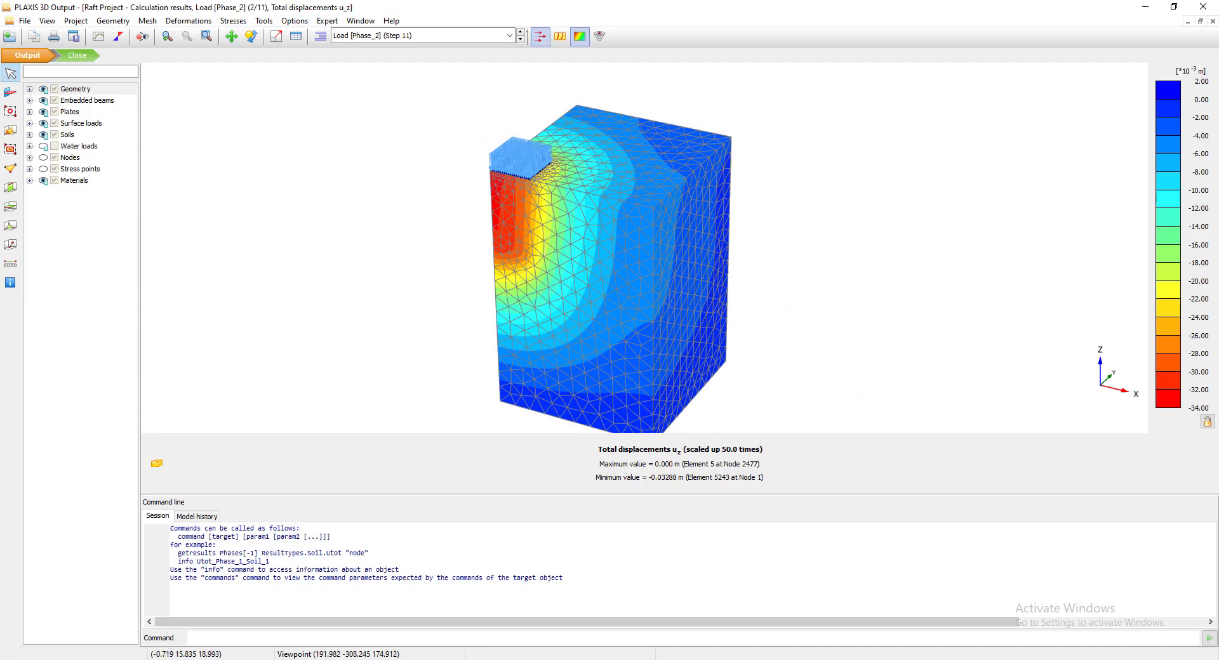
pyautogui.click(521, 32)
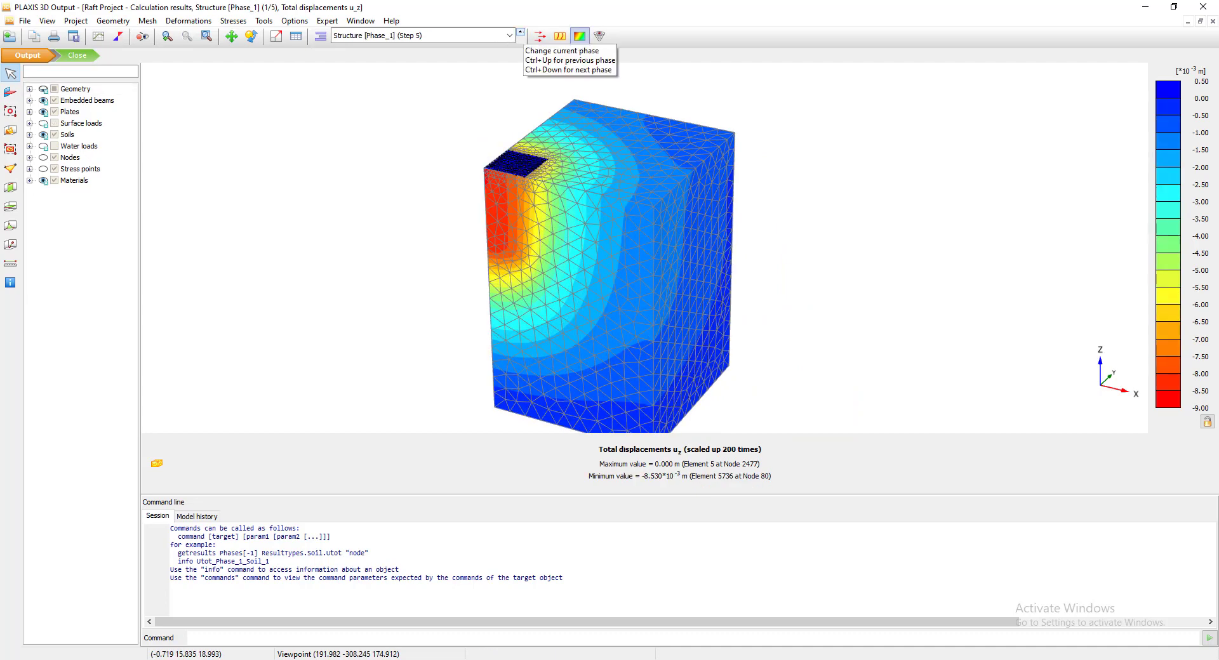
pyautogui.click(520, 39)
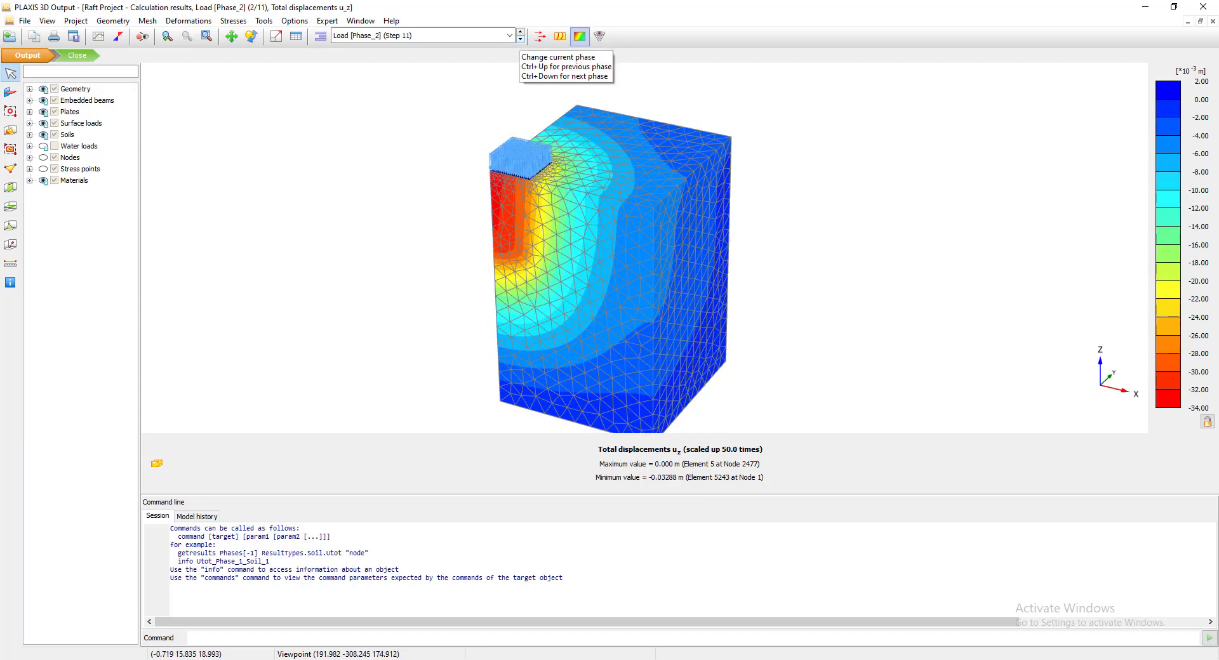
pyautogui.click(520, 32)
pyautogui.click(520, 32)
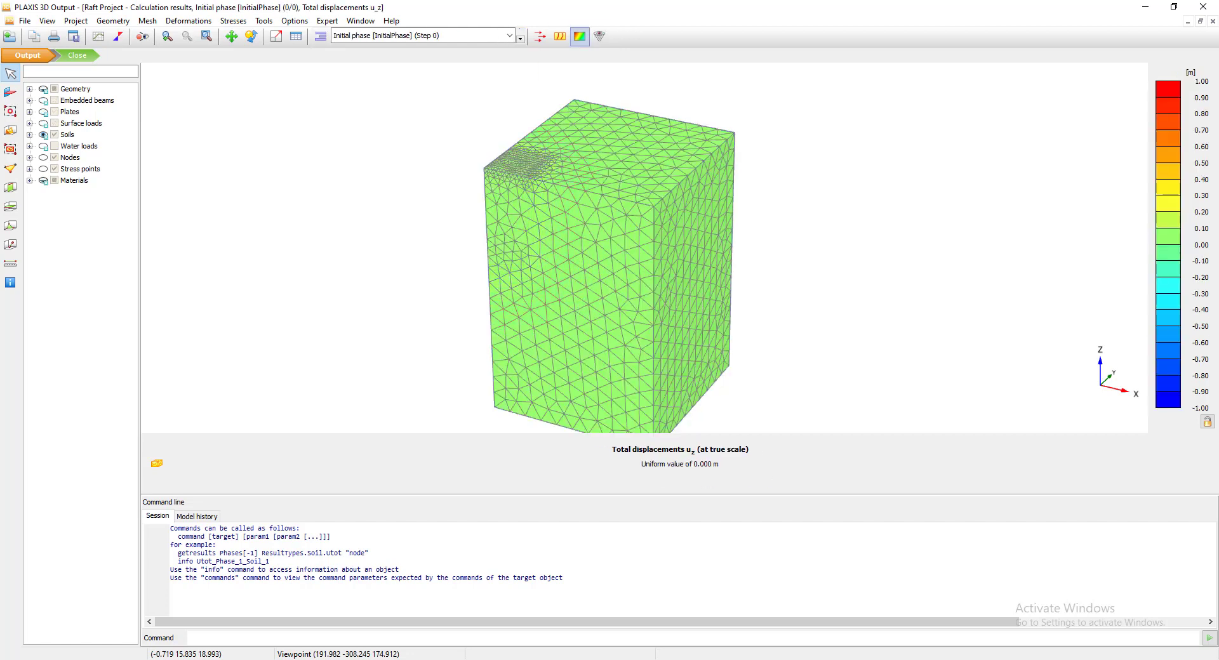
pyautogui.click(188, 21)
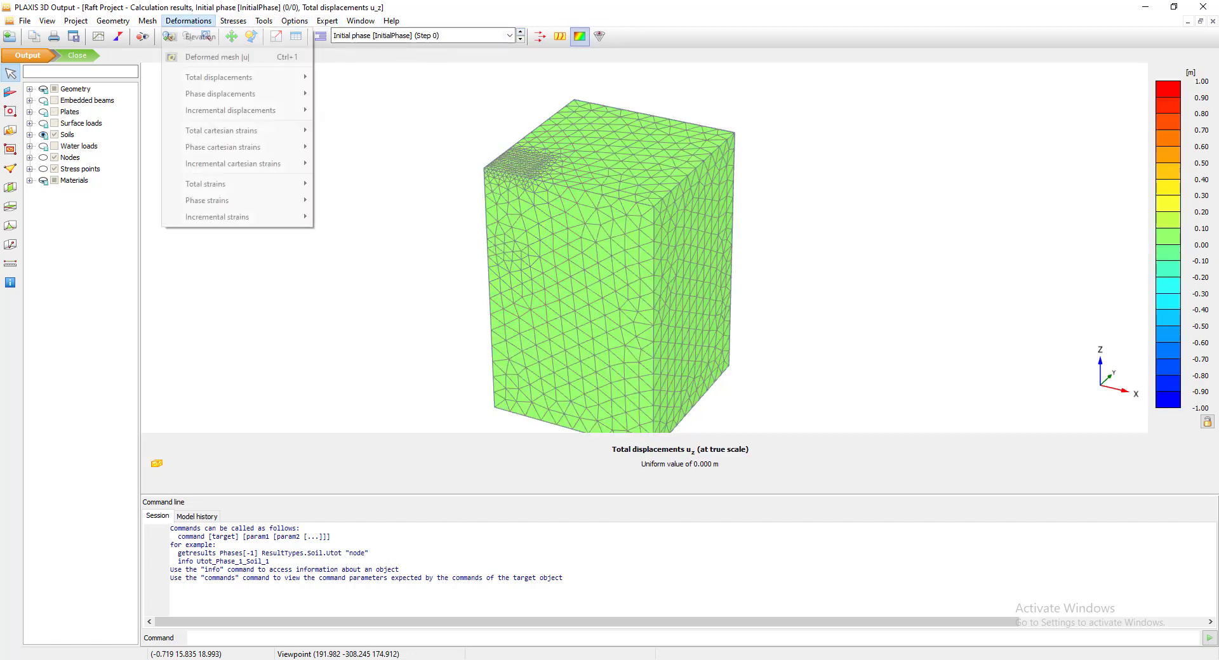
pyautogui.click(440, 190)
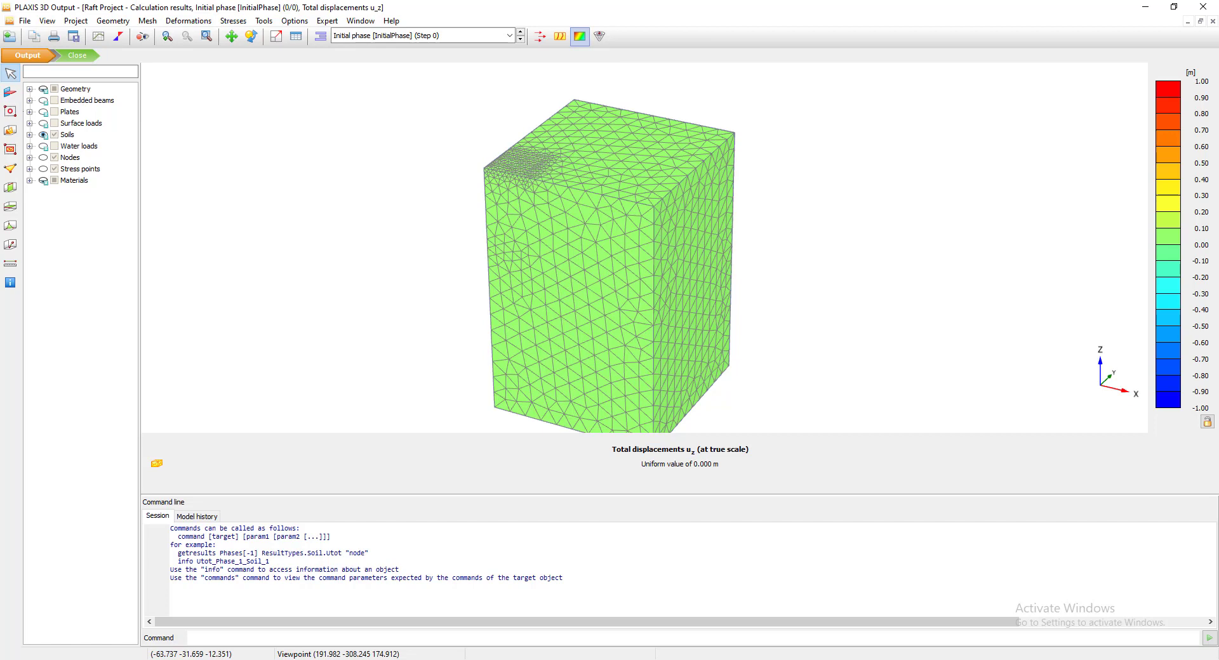
pyautogui.click(10, 92)
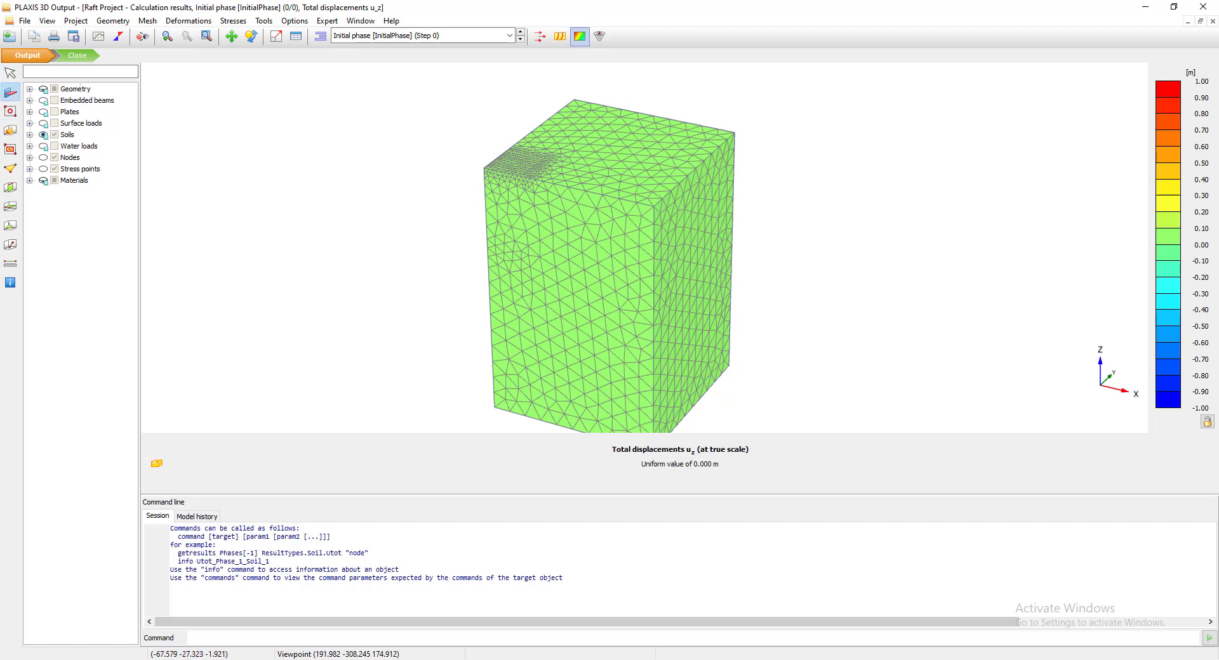
pyautogui.click(521, 39)
pyautogui.click(521, 39)
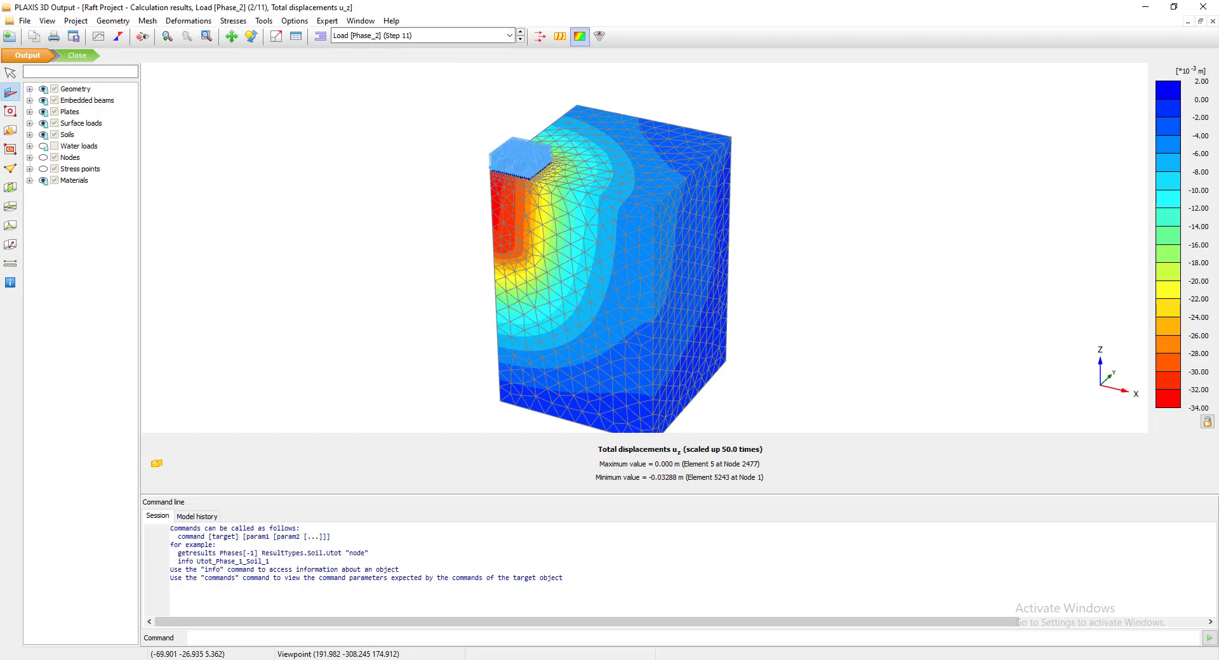
# Window-select the structures in the model and keep only the Embedded beam type selected
pyautogui.click(10, 111)
pyautogui.moveTo(413, 127); pyautogui.dragTo(749, 404)
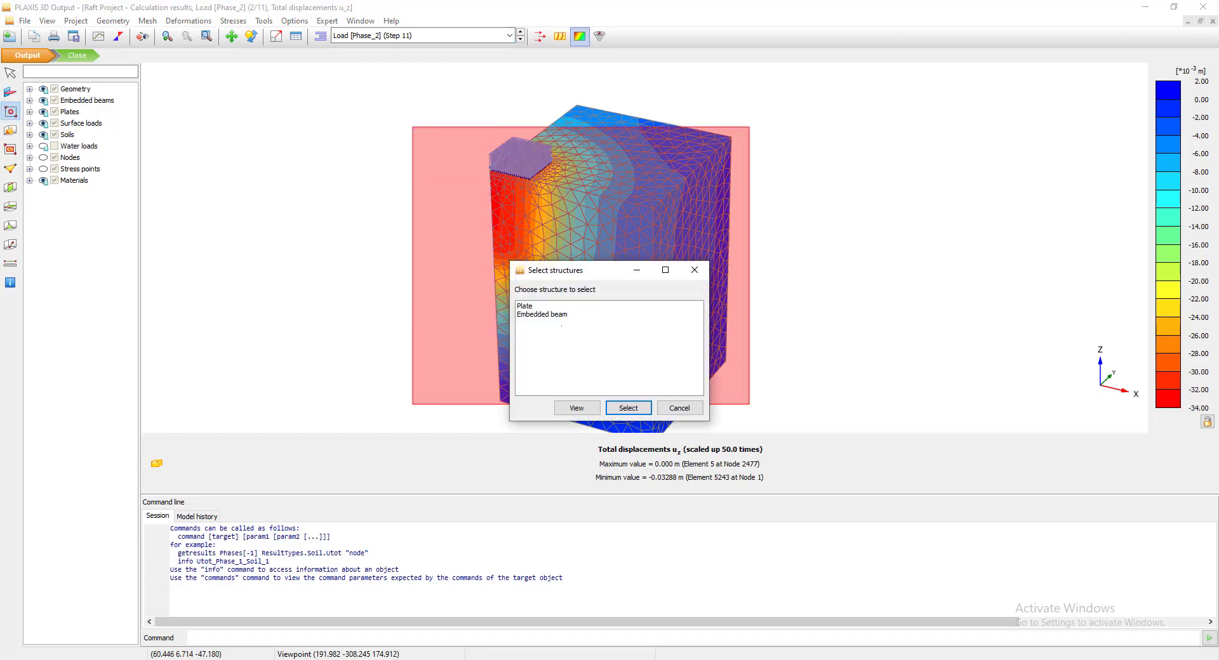
pyautogui.click(561, 315)
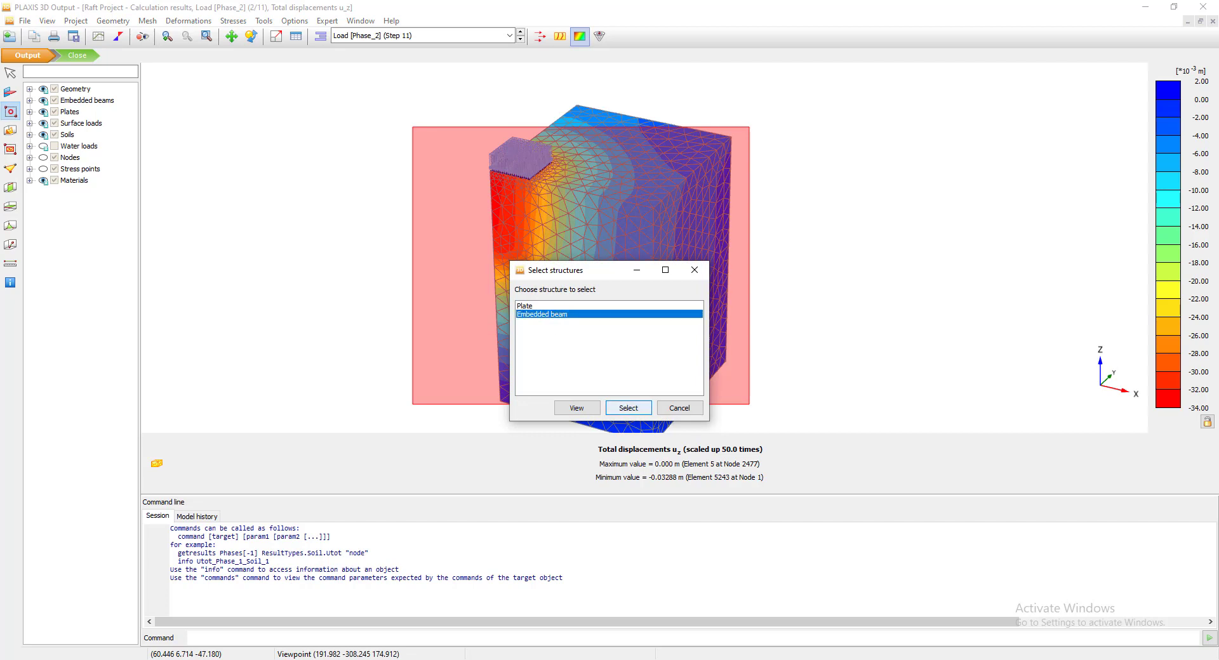
pyautogui.click(628, 408)
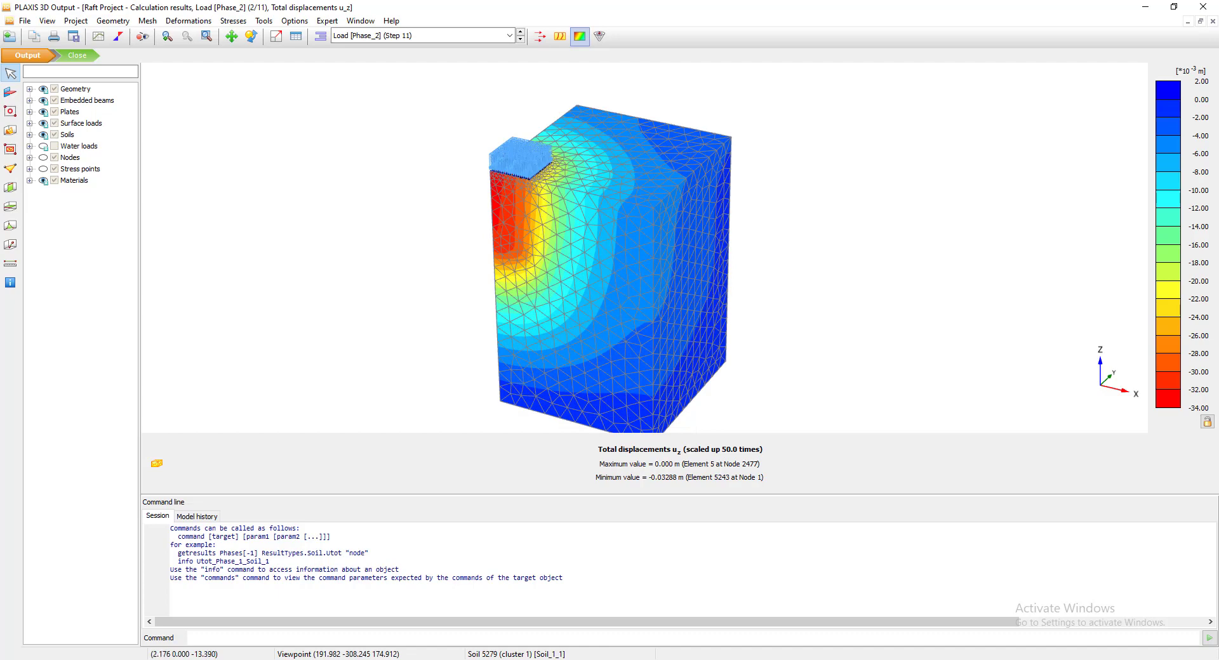
# Hide the soils and open the separate results view of the embedded beam piles
pyautogui.scroll(2, 502, 227)
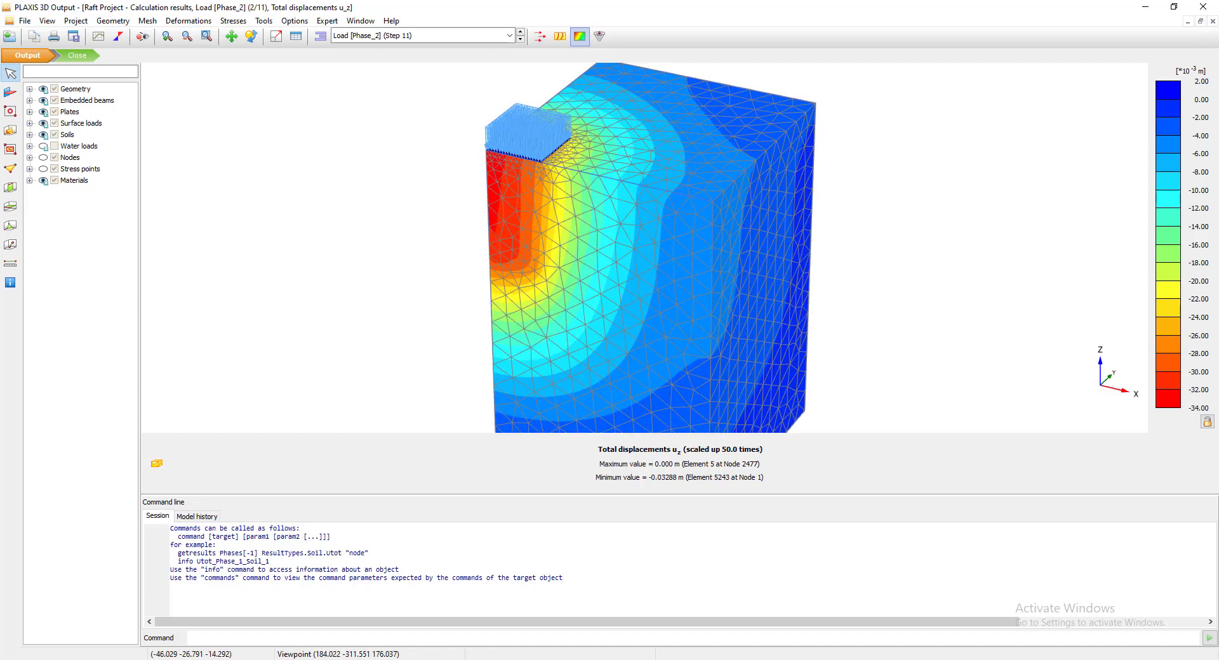
pyautogui.click(43, 135)
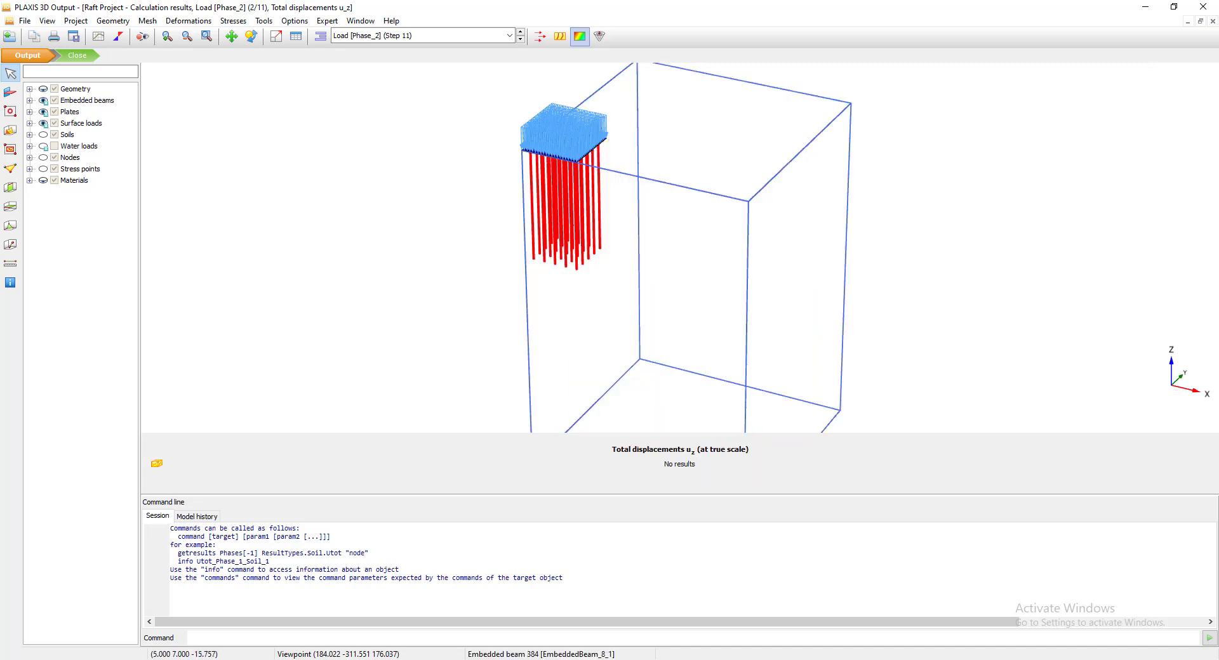
pyautogui.doubleClick(576, 232)
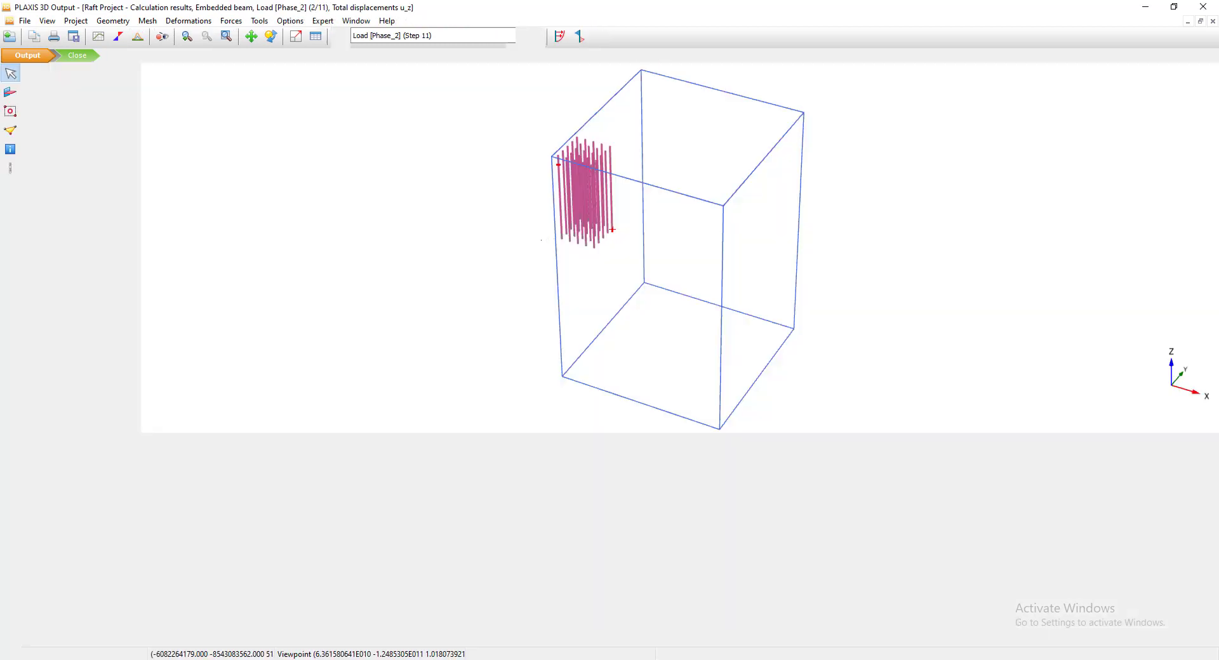
pyautogui.scroll(5, 571, 227)
pyautogui.scroll(-8, 544, 228)
pyautogui.scroll(7, 545, 227)
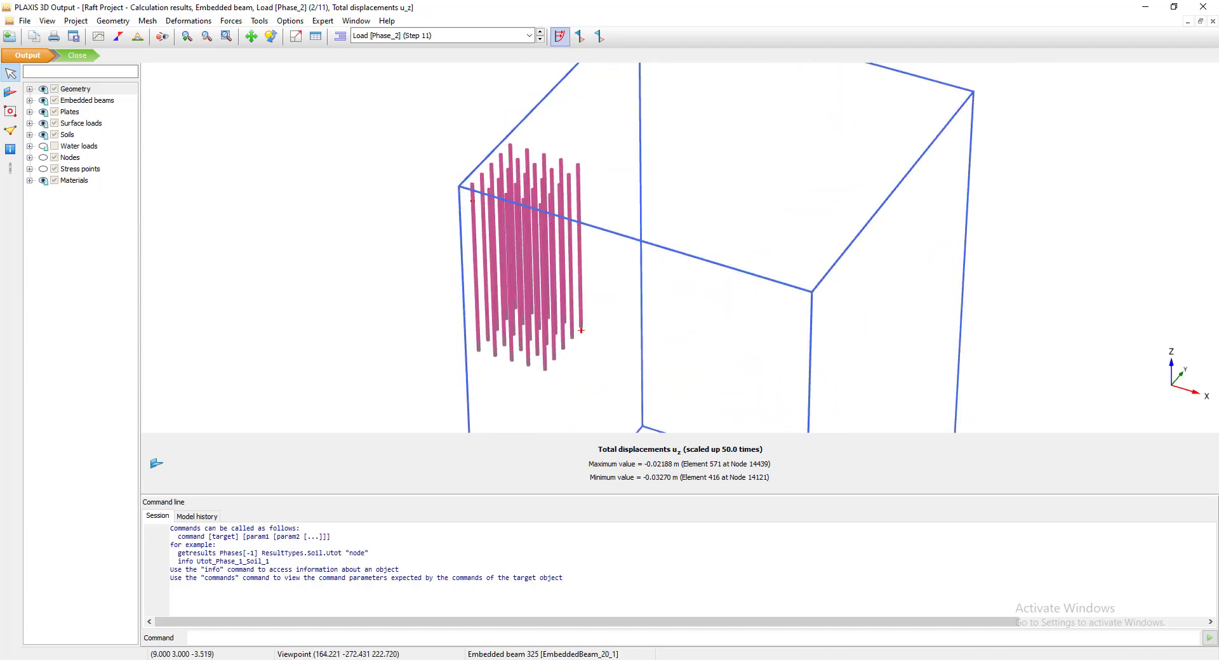
pyautogui.scroll(-1, 533, 232)
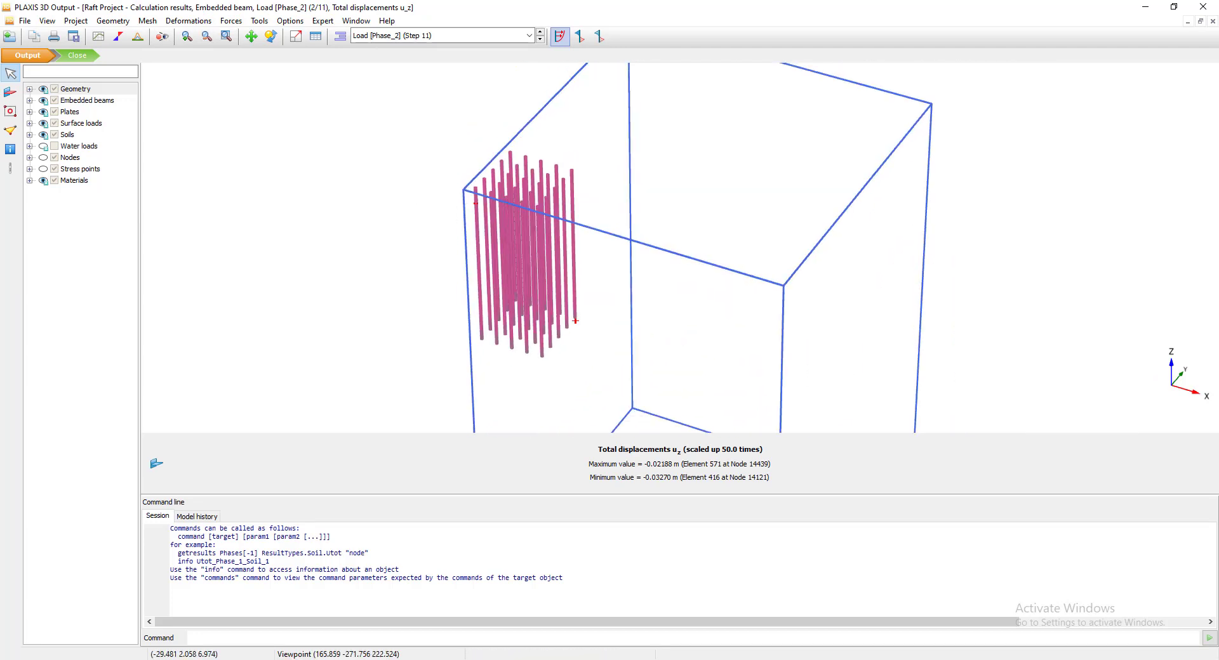
# Display the axial forces N in the embedded beam piles for the Load phase
pyautogui.click(231, 20)
pyautogui.click(228, 36)
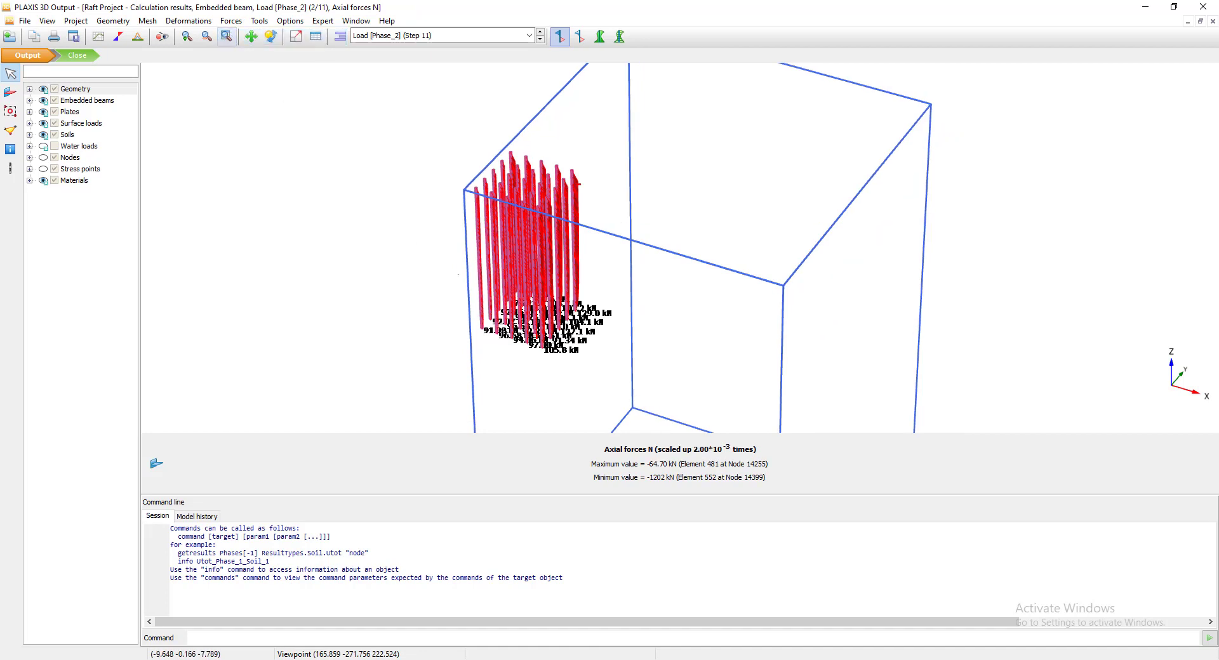
pyautogui.scroll(7, 559, 351)
pyautogui.scroll(-1, 473, 348)
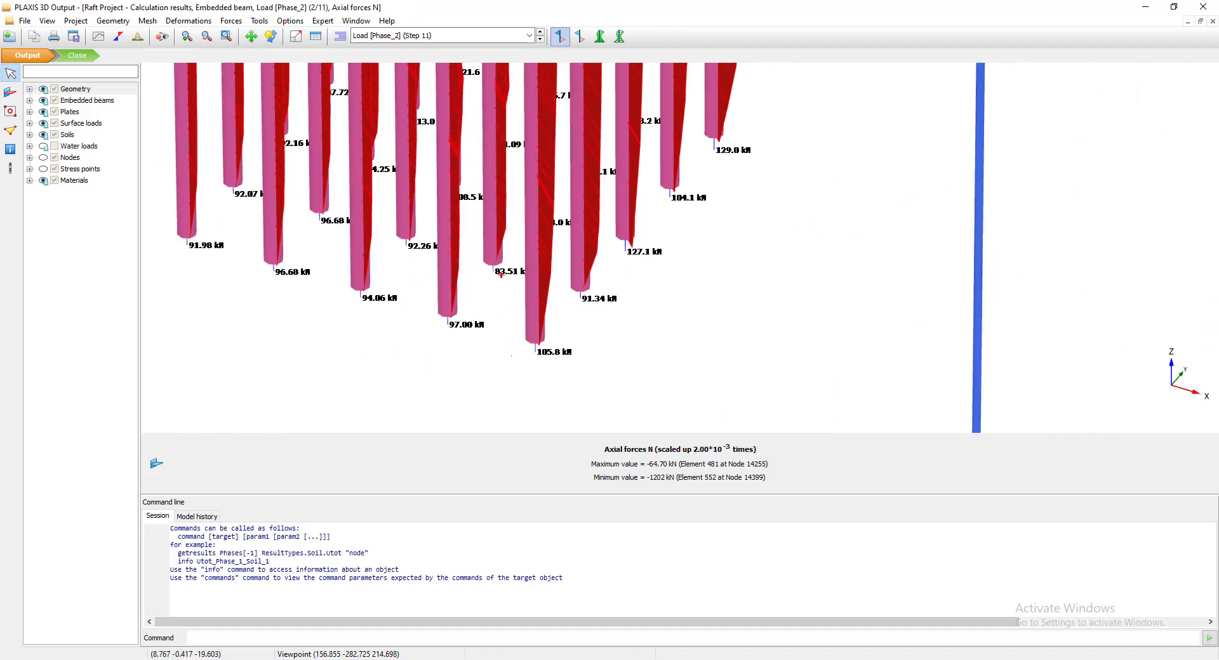
# Examine the force labels at the feet of the piles up close
pyautogui.scroll(8, 535, 354)
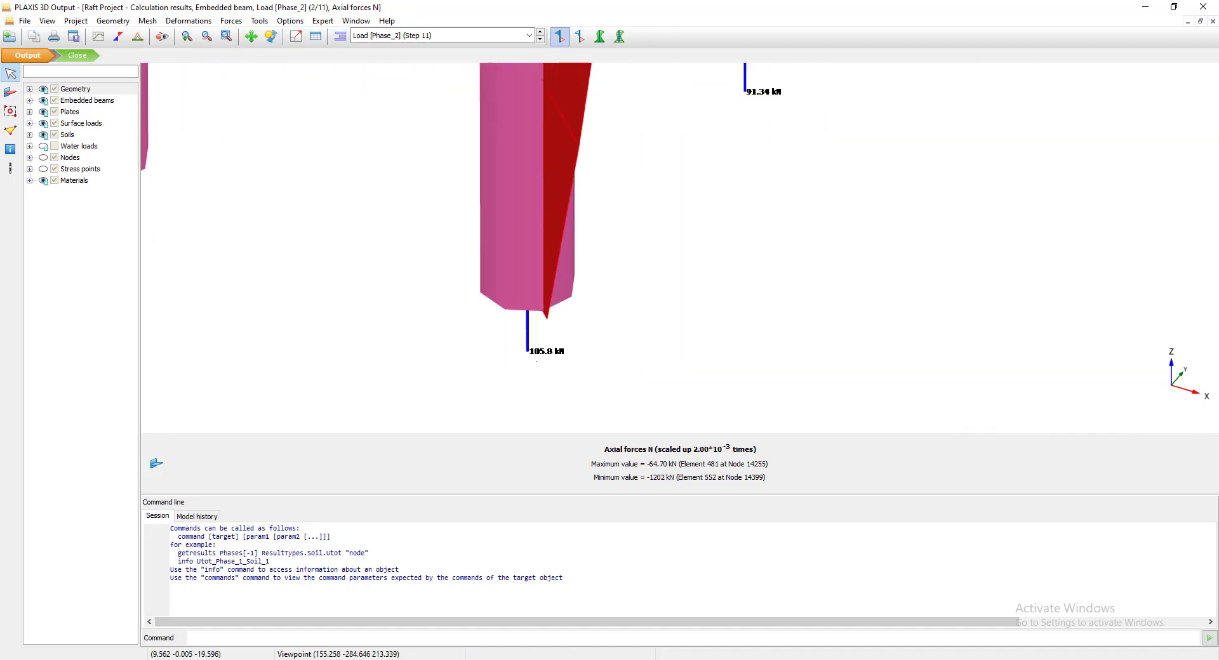
pyautogui.scroll(-1, 536, 359)
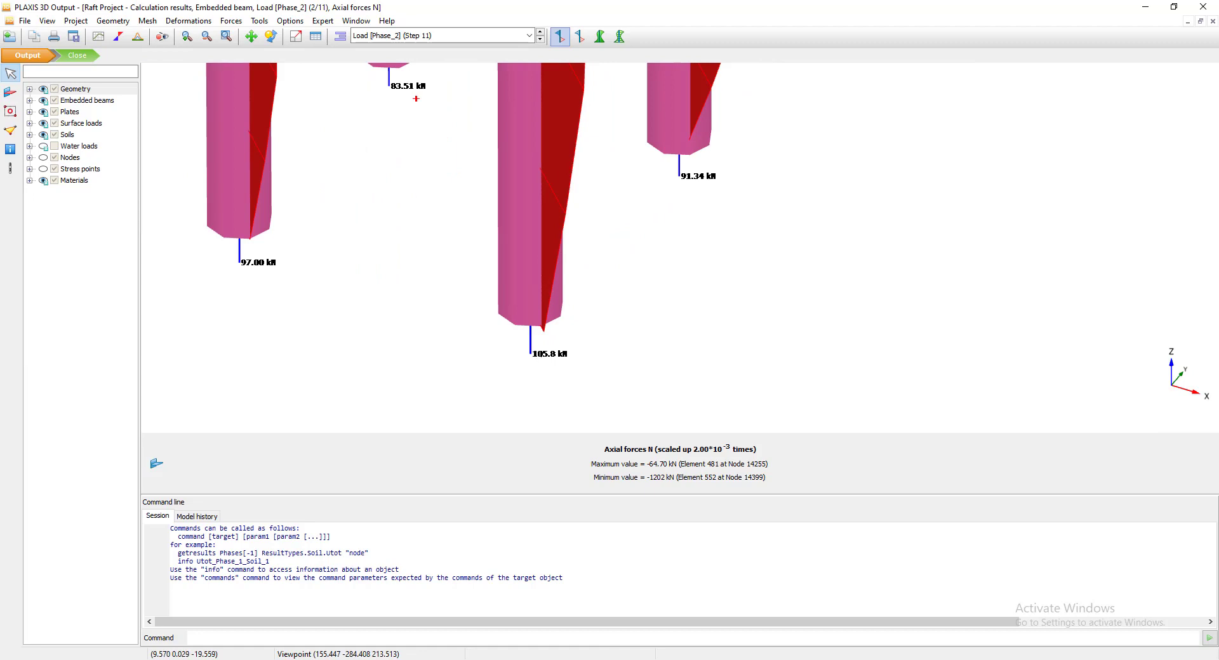
pyautogui.scroll(-3, 539, 363)
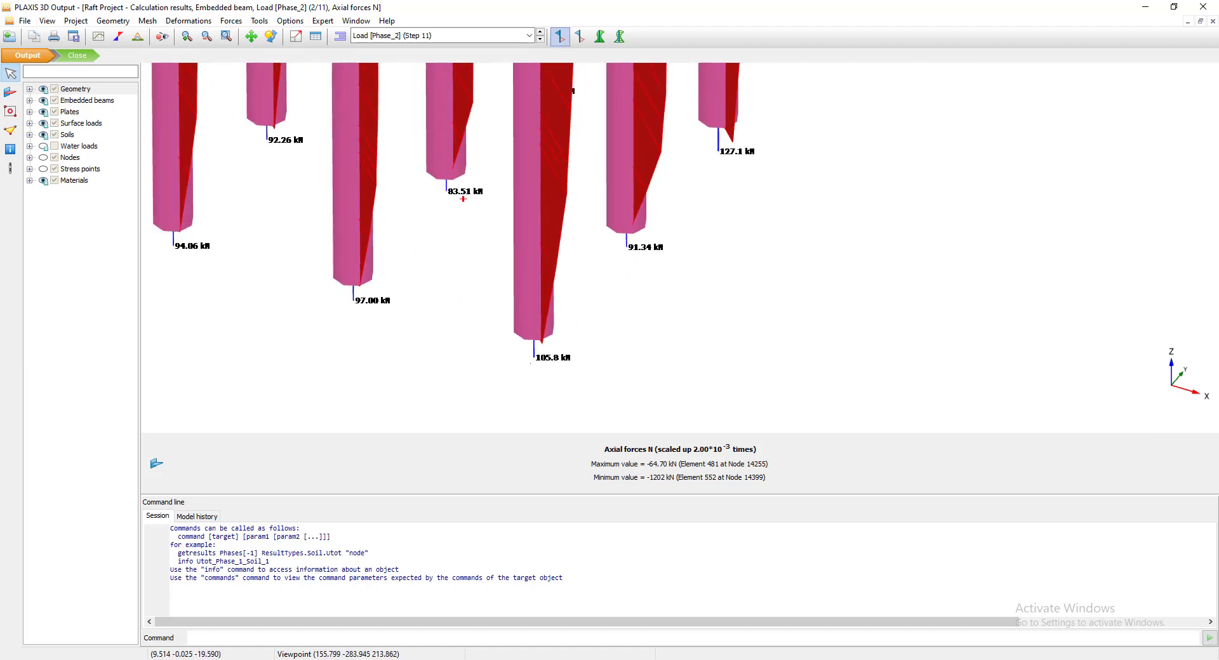
pyautogui.scroll(5, 477, 305)
pyautogui.scroll(2, 476, 304)
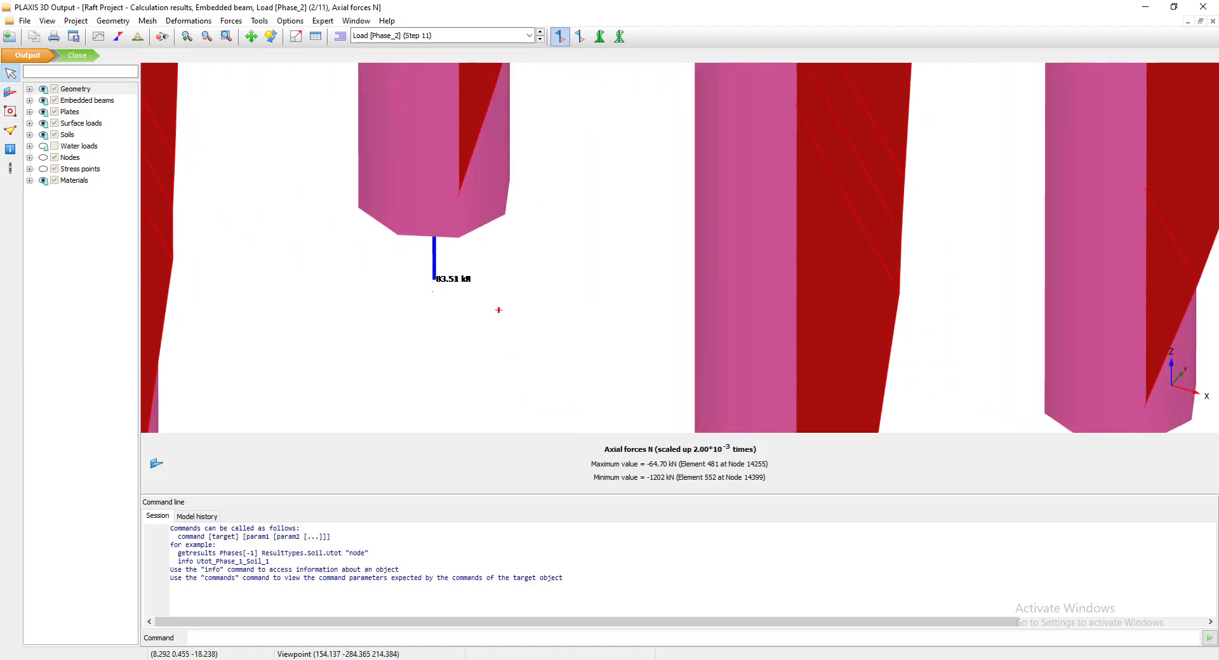
pyautogui.scroll(-4, 499, 309)
pyautogui.scroll(3, 455, 277)
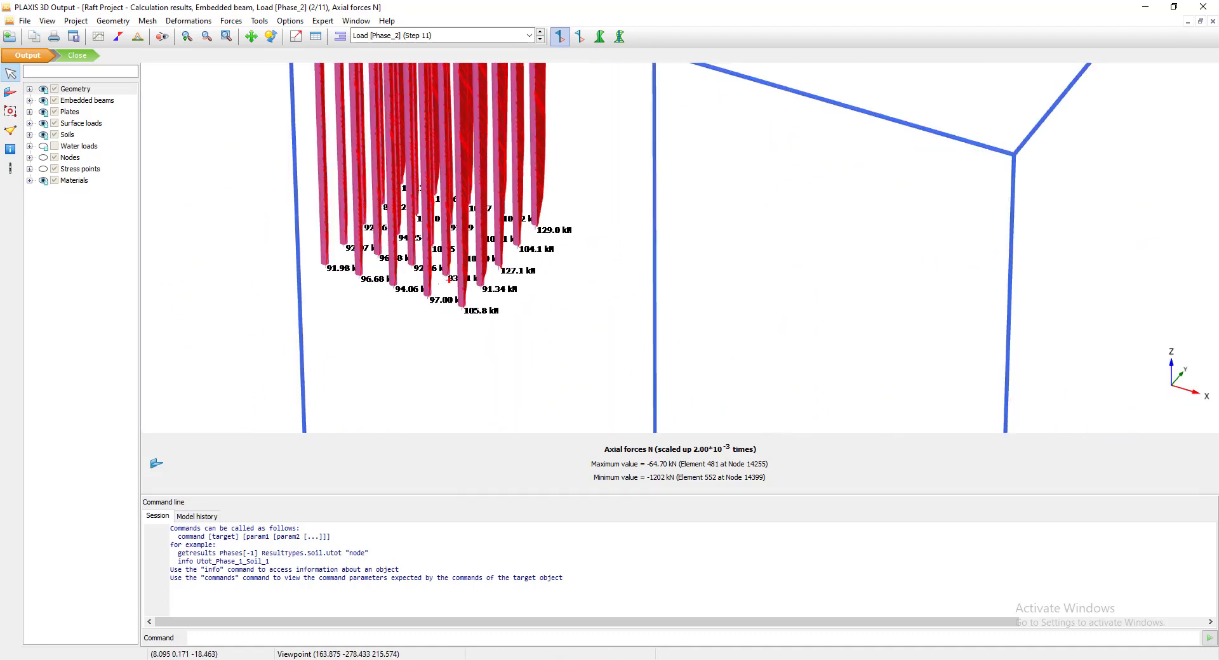
pyautogui.scroll(3, 455, 277)
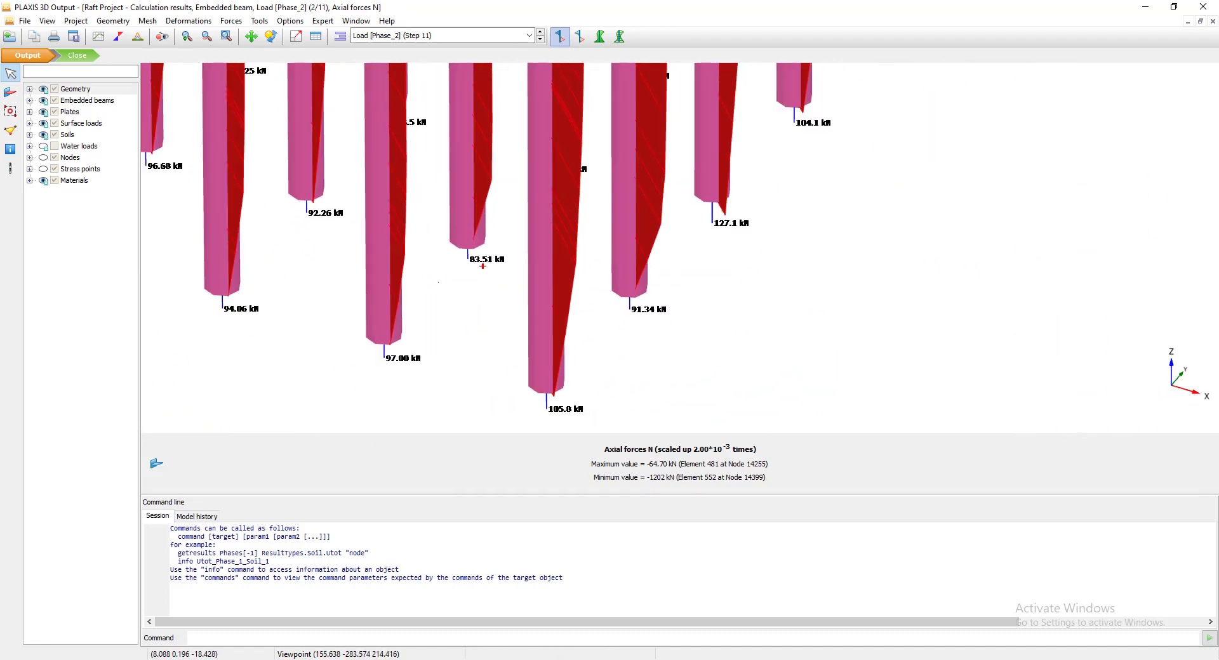
pyautogui.scroll(-3, 679, 248)
pyautogui.scroll(2, 680, 248)
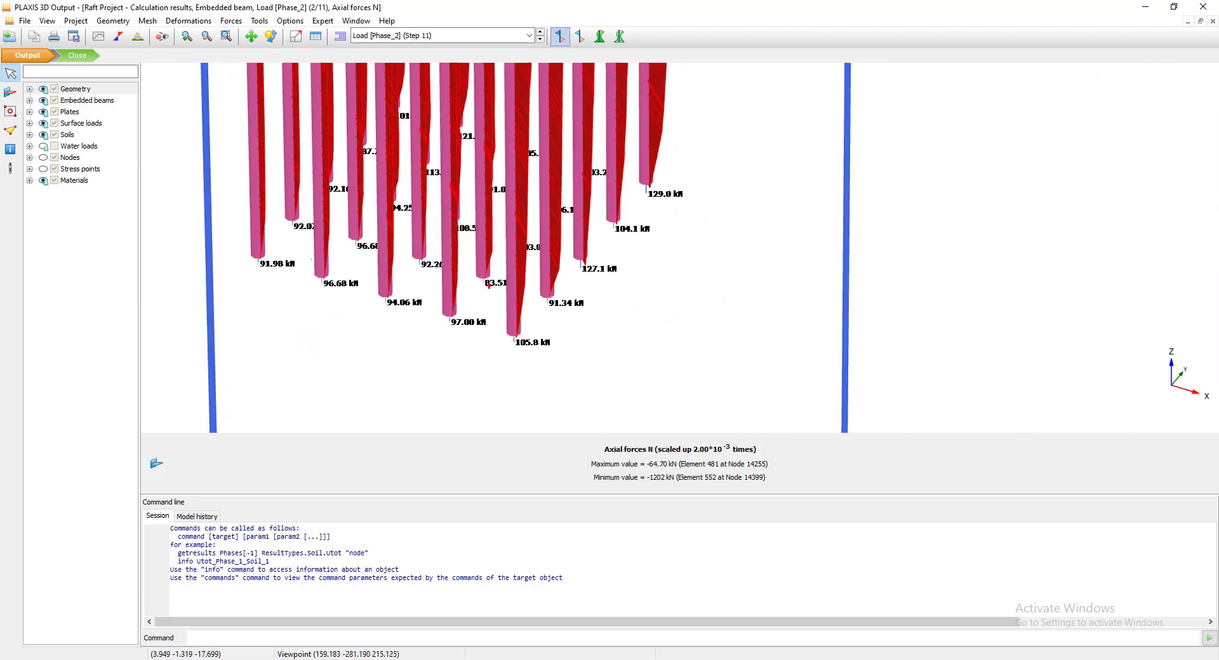
pyautogui.scroll(-2, 679, 248)
pyautogui.scroll(3, 680, 248)
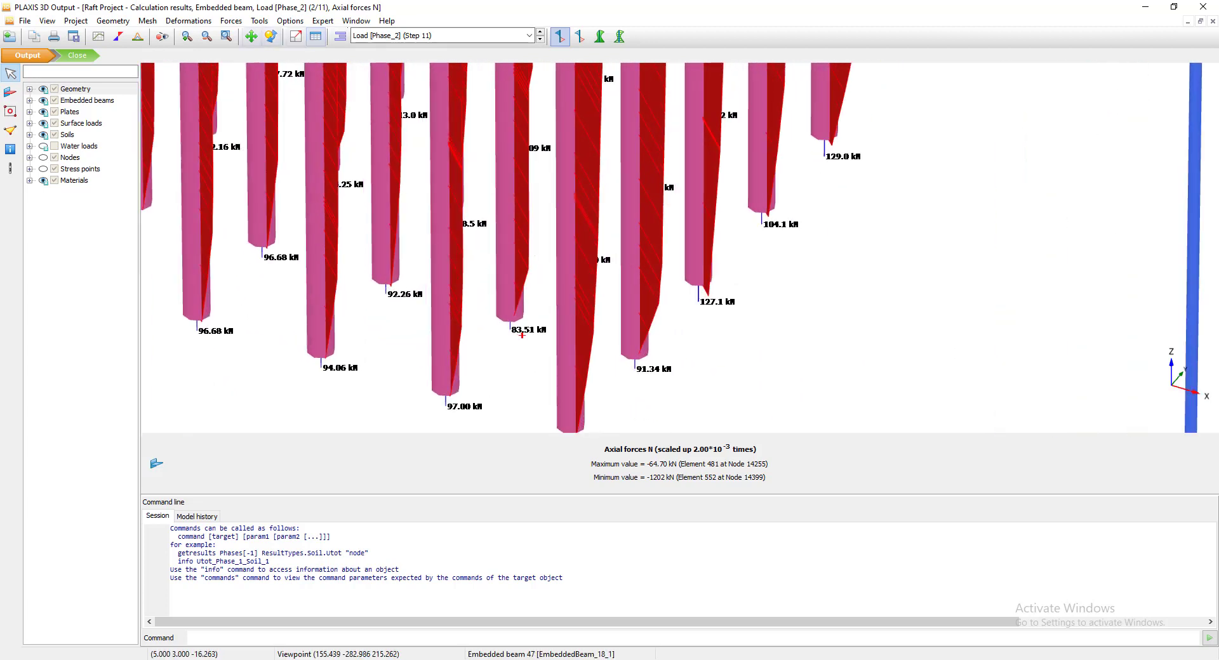
# View the envelope of the axial forces N from a rotated front view, and return to the plain axial force distribution
pyautogui.click(271, 36)
pyautogui.moveTo(428, 231); pyautogui.dragTo(412, 253)
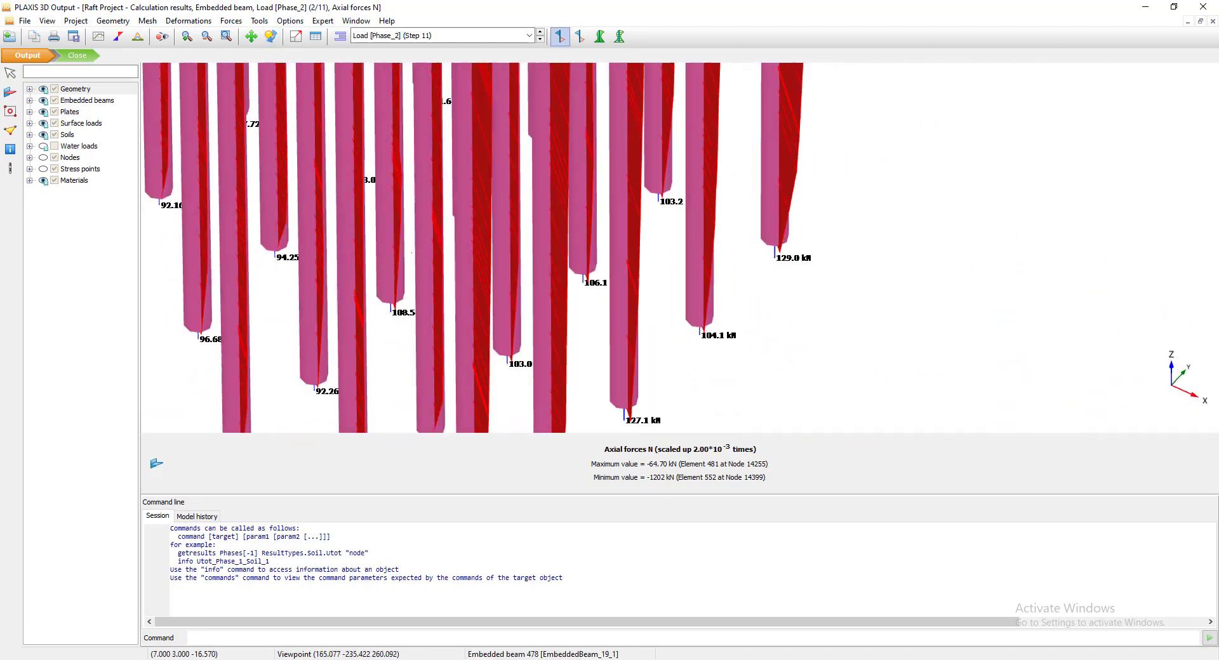
pyautogui.moveTo(412, 253); pyautogui.dragTo(749, 352, button='right')
pyautogui.moveTo(488, 204); pyautogui.dragTo(430, 227, button='right')
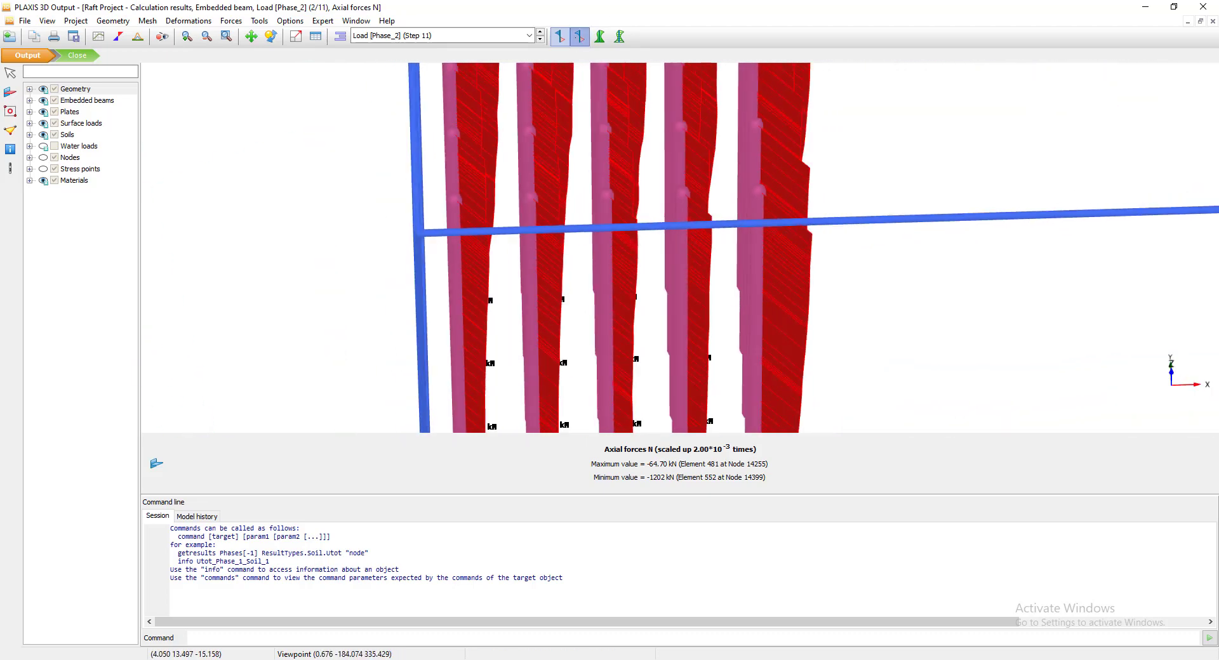
pyautogui.click(599, 36)
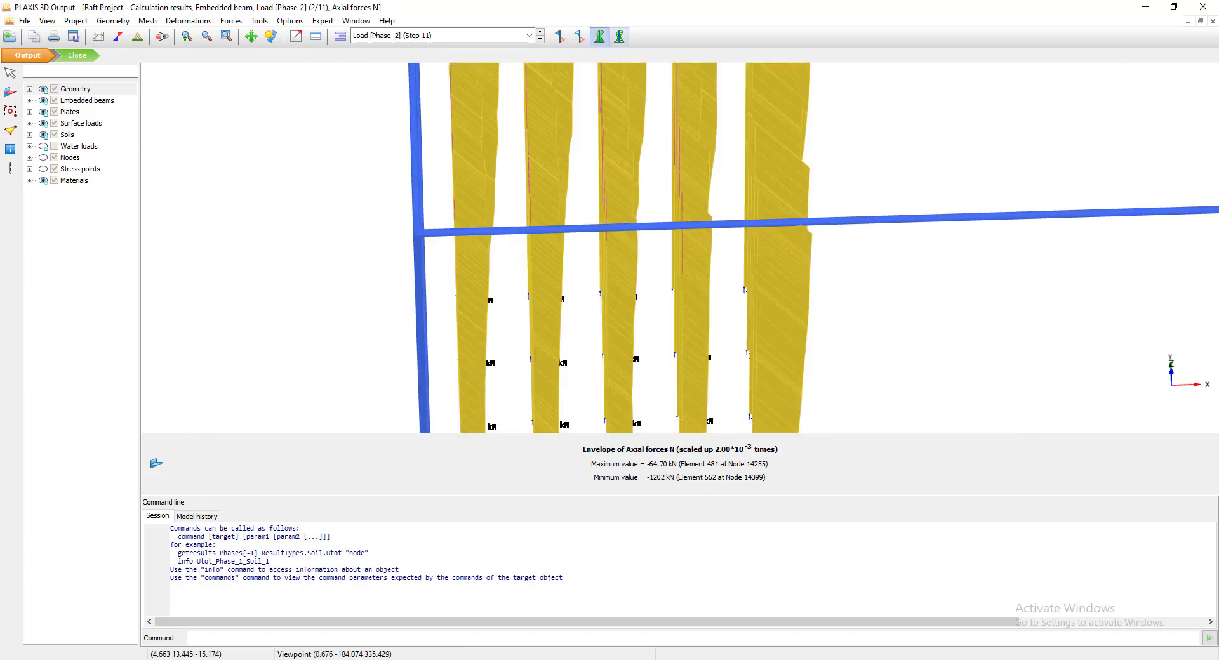
pyautogui.click(559, 36)
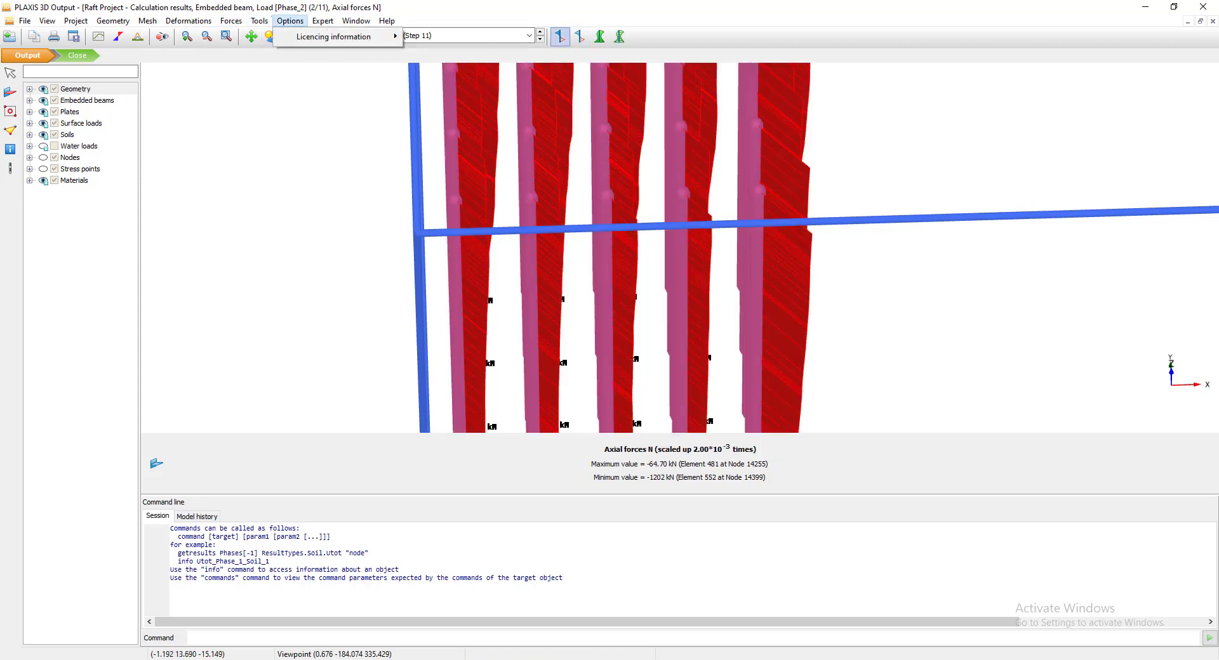
# Display the total vertical displacements uz of the embedded beam piles and view the pile grid from an oblique angle
pyautogui.click(152, 21)
pyautogui.click(189, 21)
pyautogui.moveTo(219, 36)
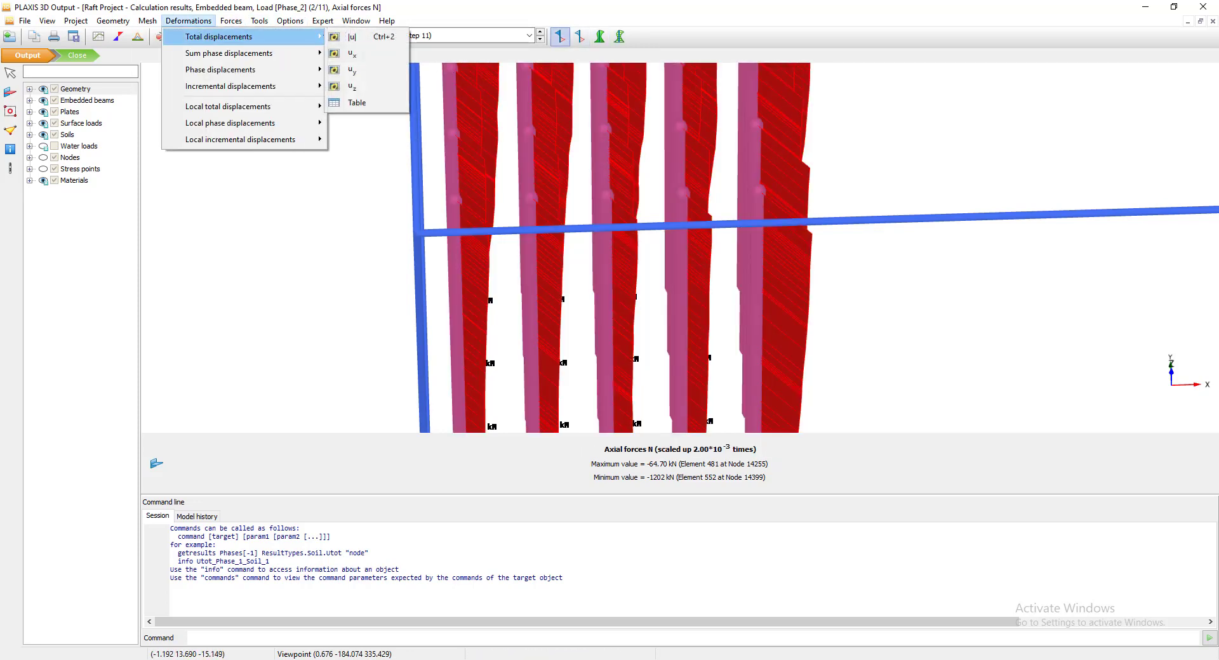
pyautogui.click(353, 86)
pyautogui.scroll(-10, 534, 187)
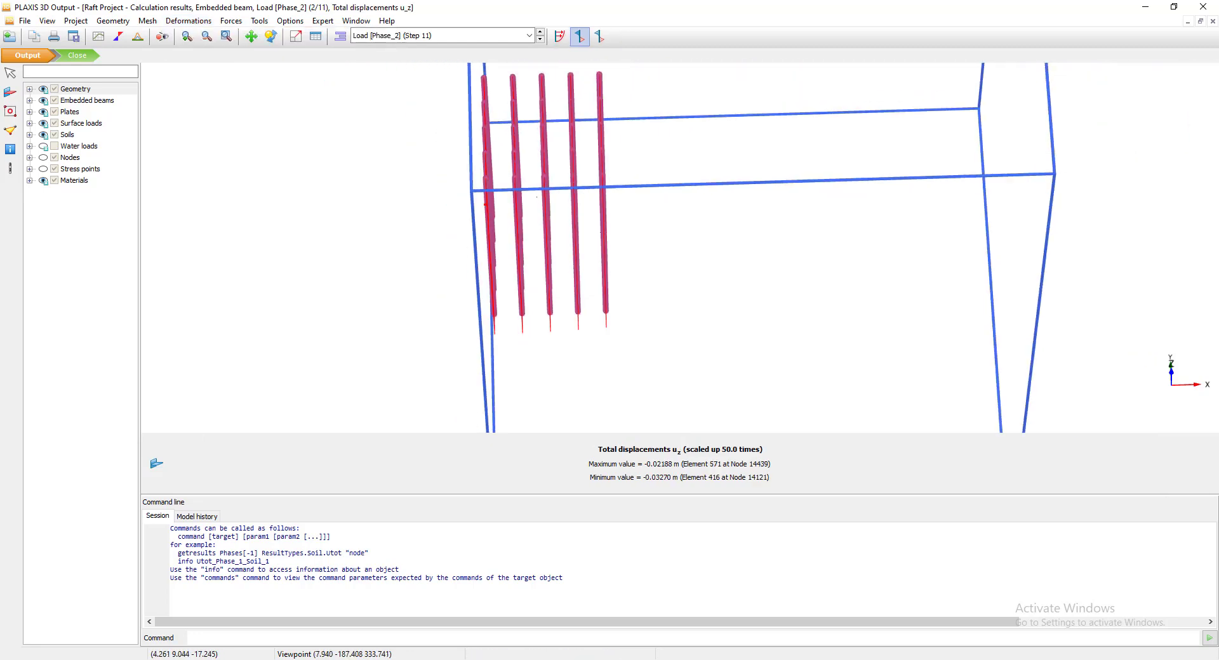
pyautogui.scroll(3, 534, 188)
pyautogui.moveTo(534, 187); pyautogui.dragTo(393, 238, button='middle')
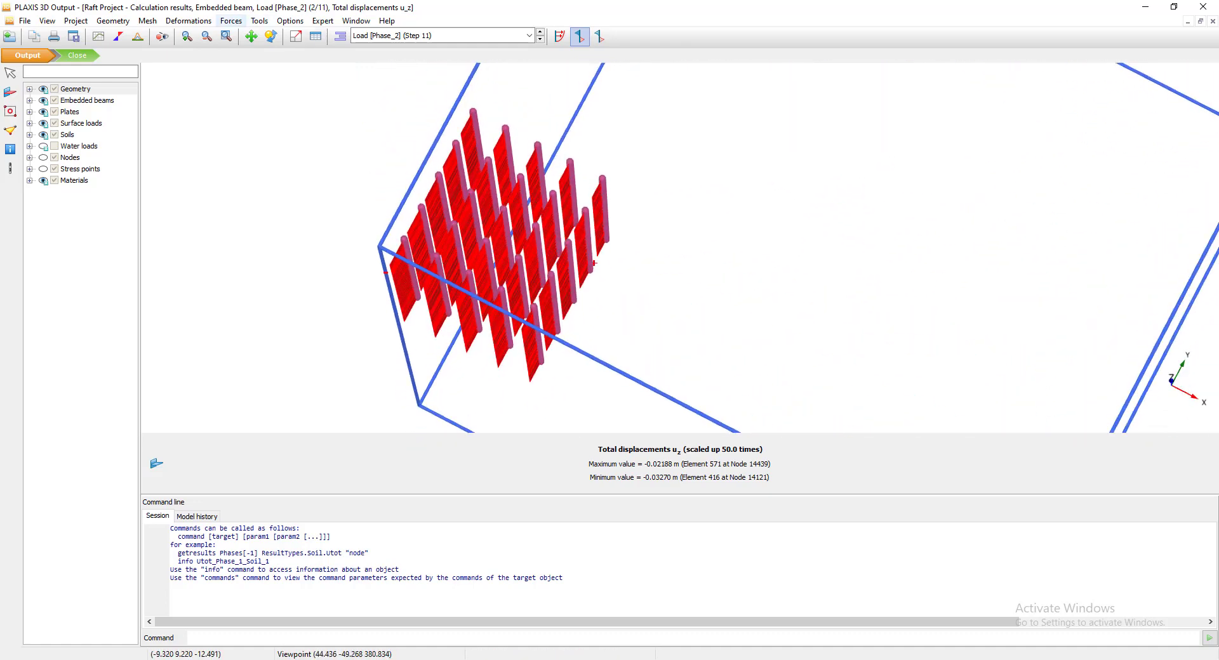
# Display the torsion moments M1 in the embedded beam piles and switch the plot to their envelope
pyautogui.click(231, 21)
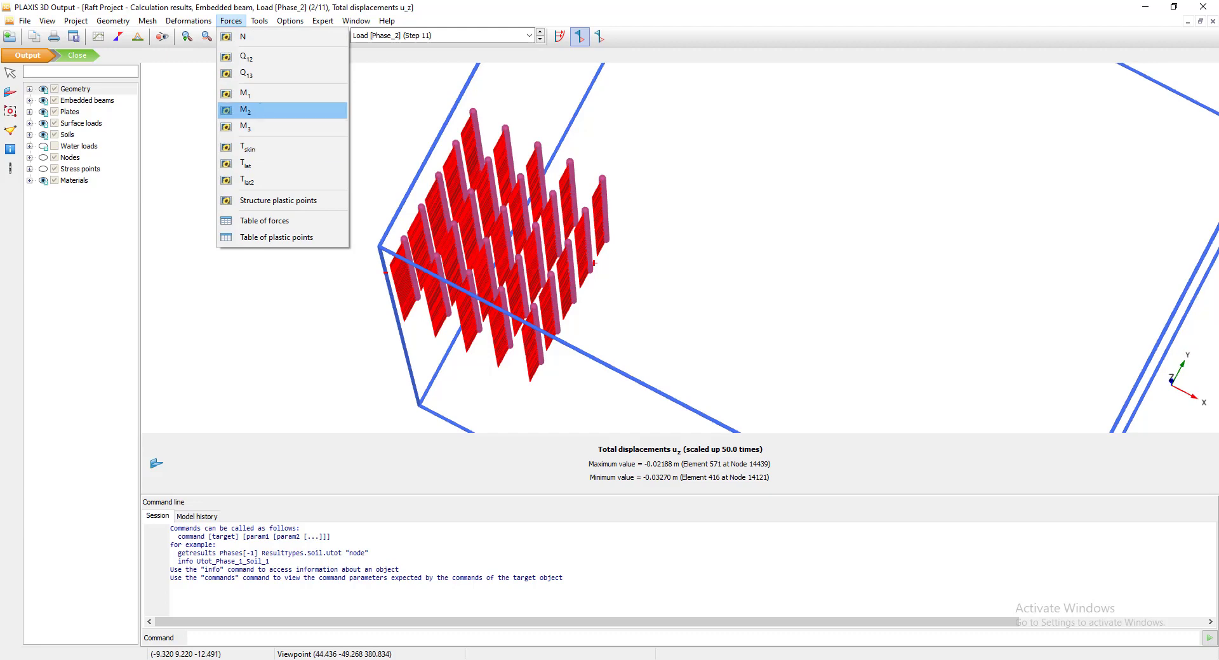
pyautogui.click(254, 93)
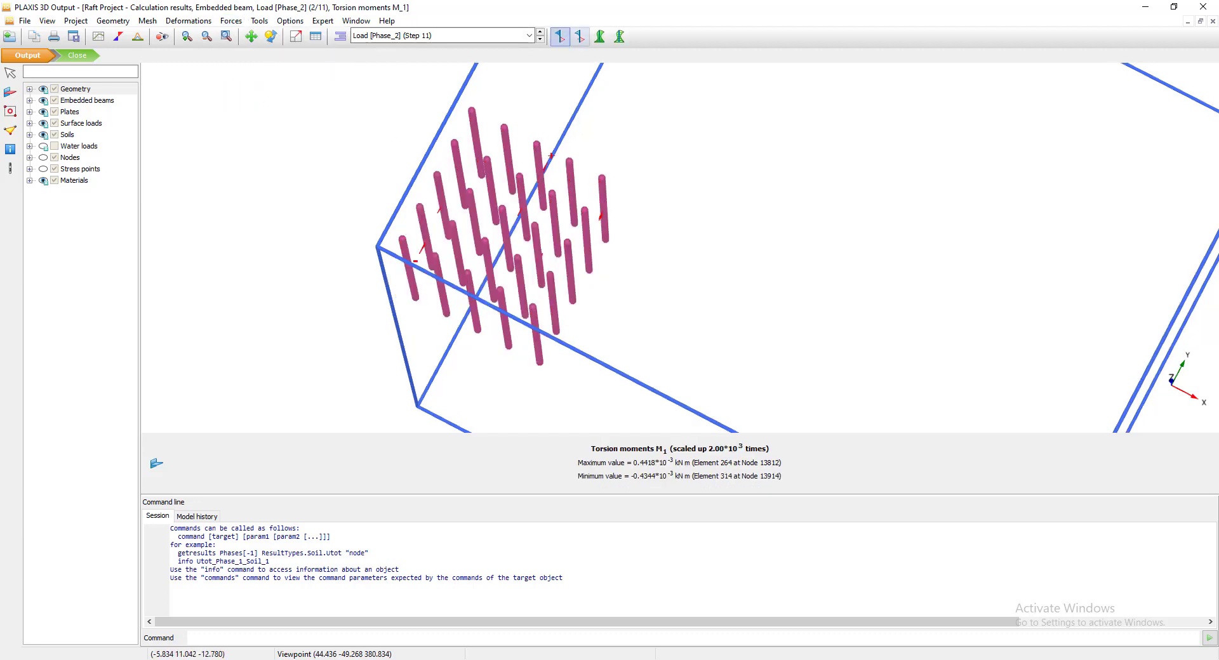
pyautogui.click(600, 36)
pyautogui.click(619, 36)
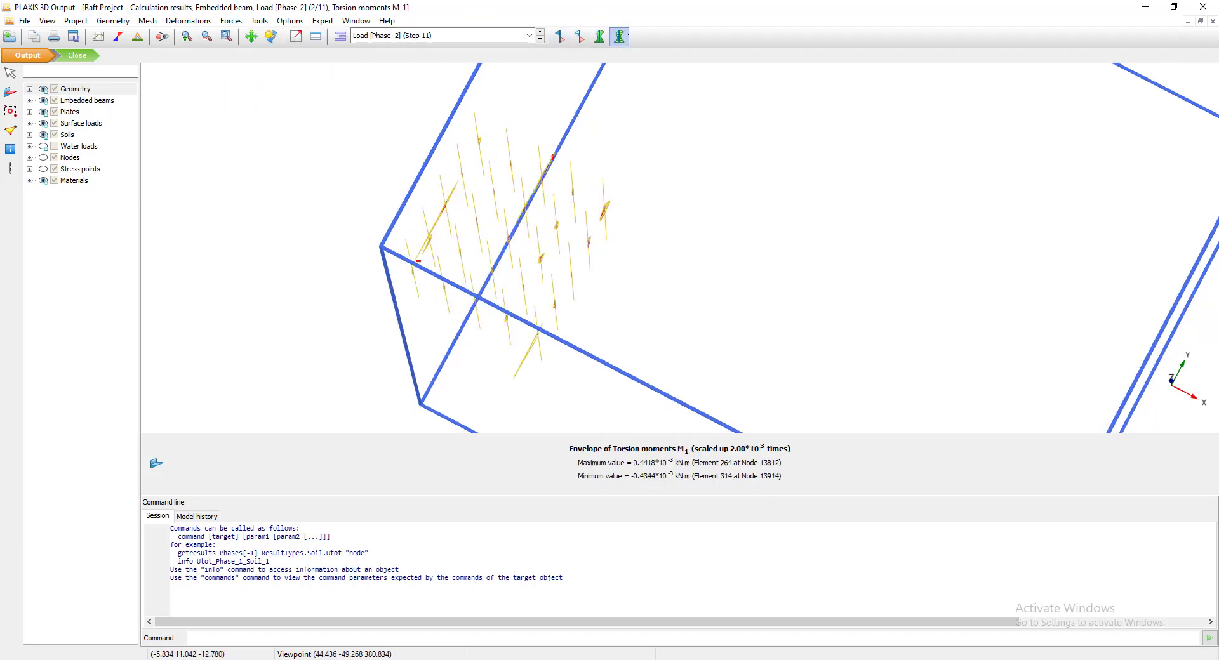
pyautogui.moveTo(559, 219); pyautogui.dragTo(506, 232)
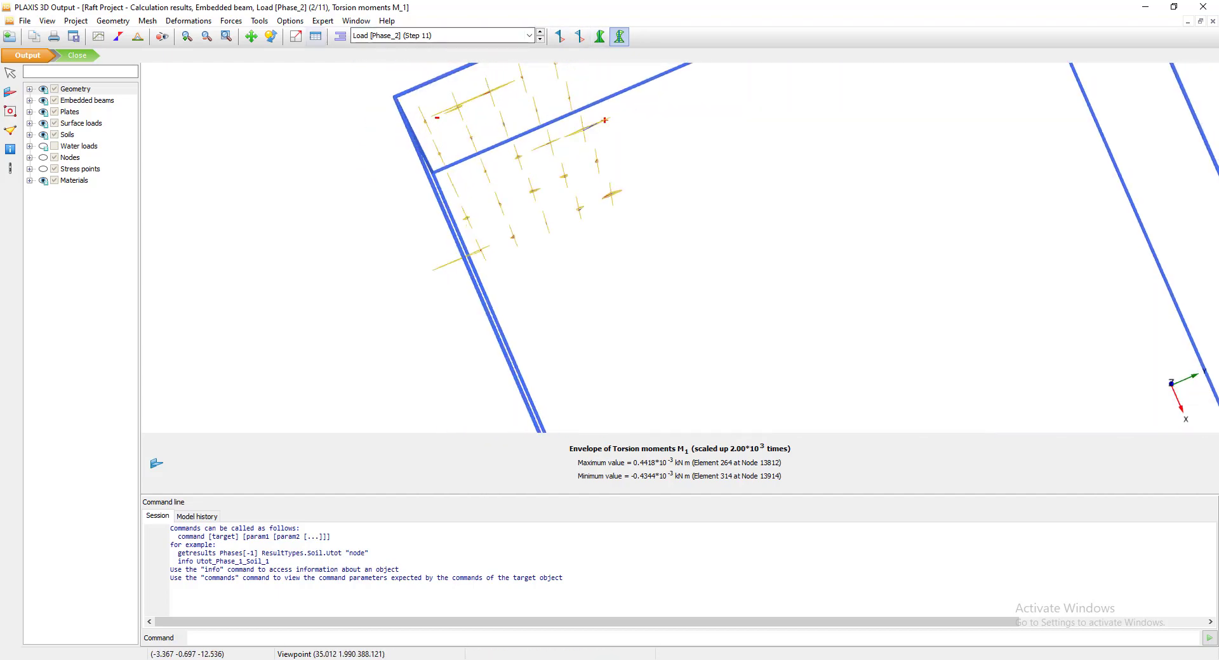
# Display the envelope of the bending moments M2 in the embedded beam piles and view it from the side
pyautogui.click(231, 20)
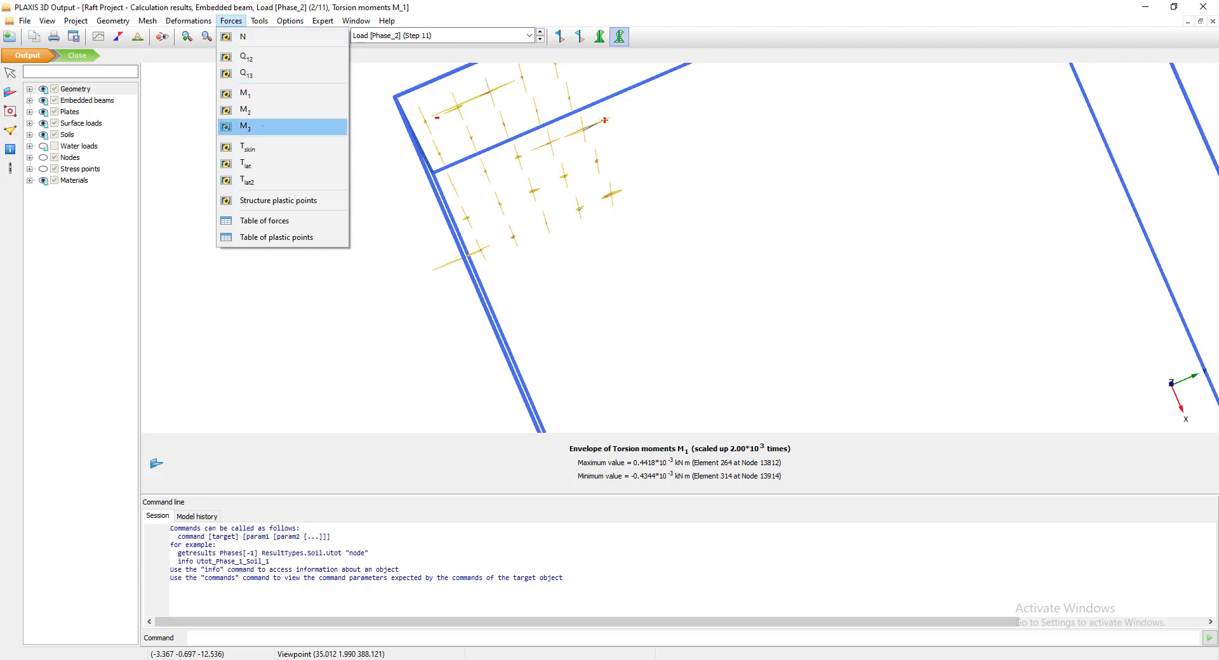
pyautogui.click(259, 110)
pyautogui.keyDown('ctrl'); pyautogui.moveTo(355, 159); pyautogui.dragTo(612, 167, button='right'); pyautogui.keyUp('ctrl')
pyautogui.scroll(-4, 607, 191)
pyautogui.scroll(6, 609, 92)
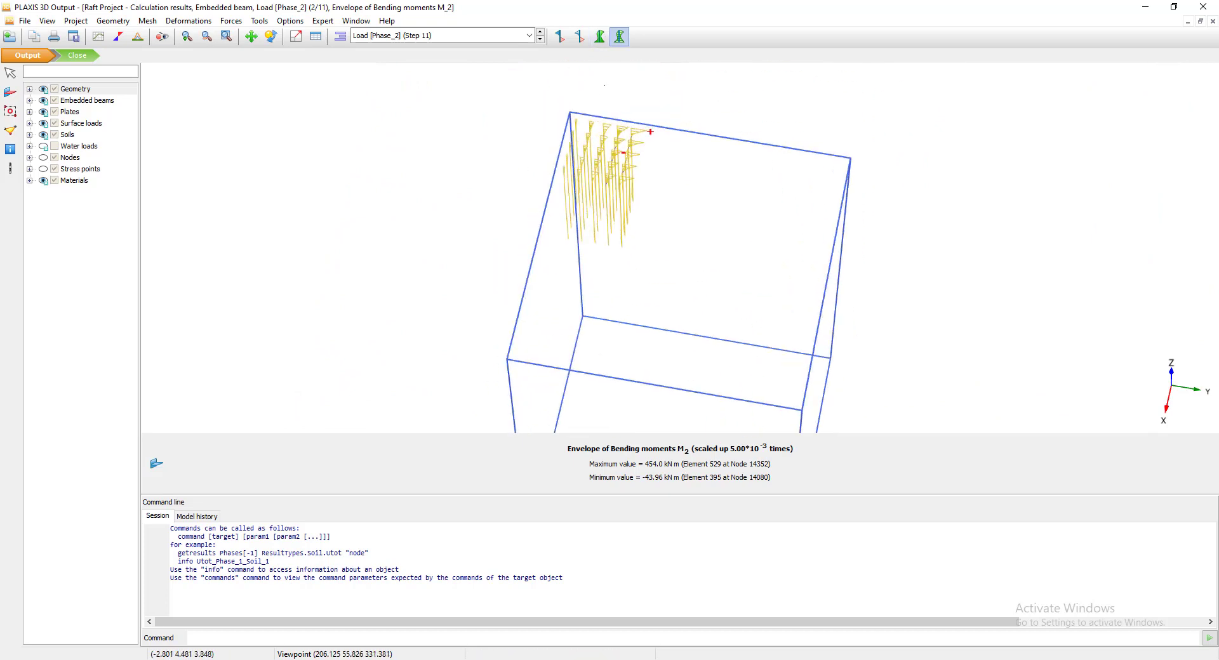
pyautogui.scroll(3, 608, 92)
pyautogui.moveTo(619, 190); pyautogui.dragTo(635, 169, button='right')
# Switch the M2 bending moments to the plain distribution and examine the diagrams at the pile heads from several angles
pyautogui.click(579, 37)
pyautogui.click(559, 37)
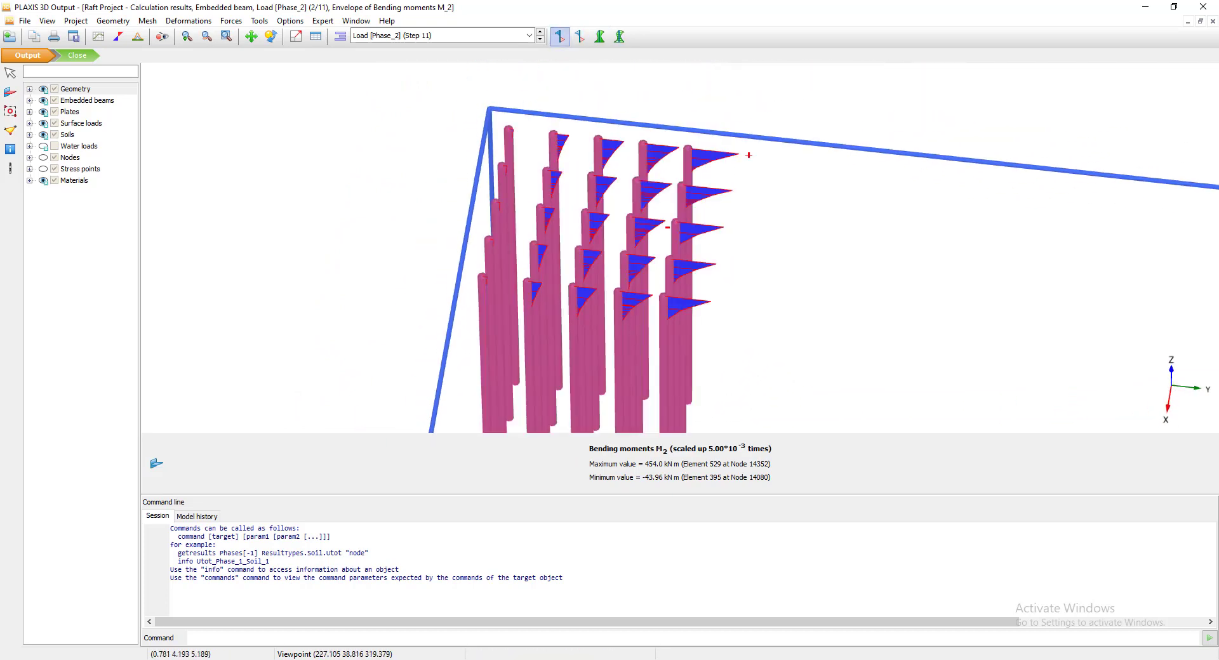
pyautogui.moveTo(663, 225); pyautogui.dragTo(688, 217, button='right')
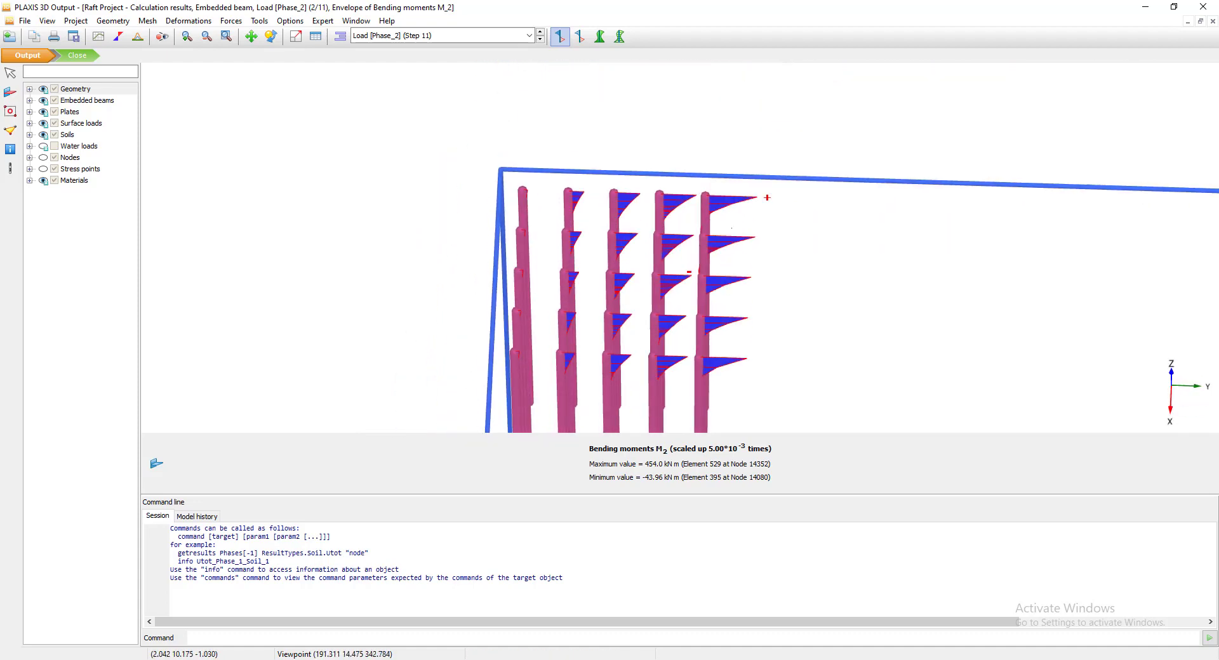
pyautogui.scroll(3, 688, 217)
pyautogui.scroll(-2, 689, 217)
pyautogui.moveTo(572, 222)
pyautogui.mouseDown(button='right')
pyautogui.moveTo(569, 199)
pyautogui.moveTo(576, 215)
pyautogui.mouseUp(button='right')
pyautogui.scroll(3, 576, 214)
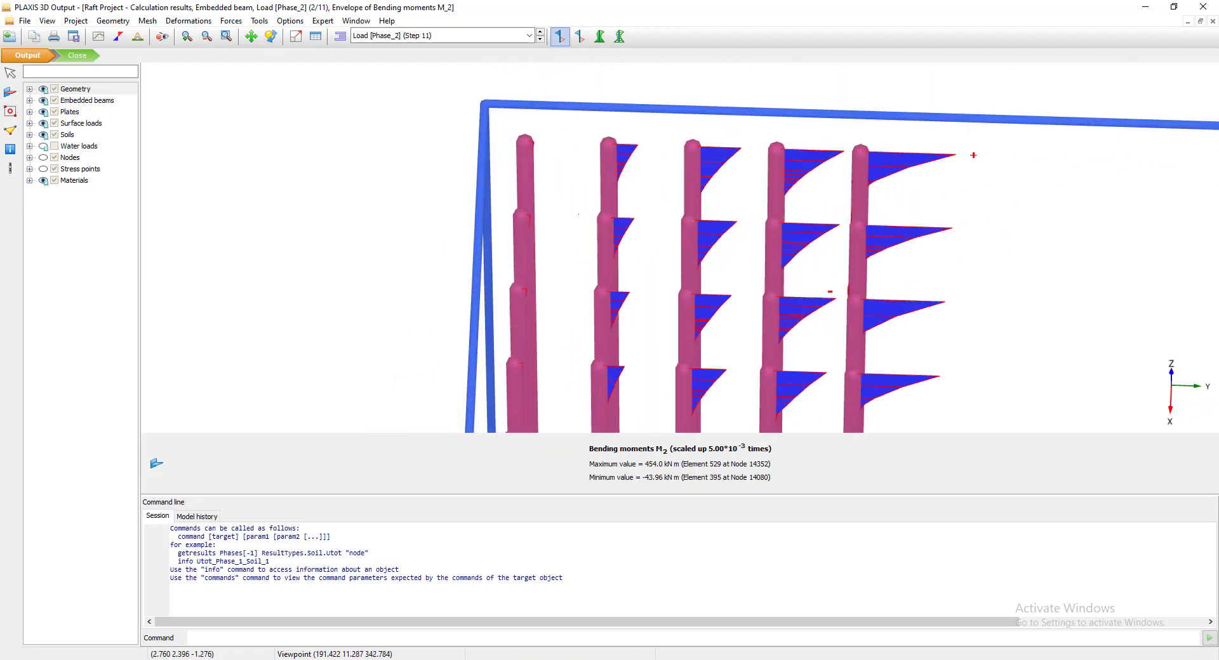
pyautogui.moveTo(851, 205); pyautogui.dragTo(828, 179, button='right')
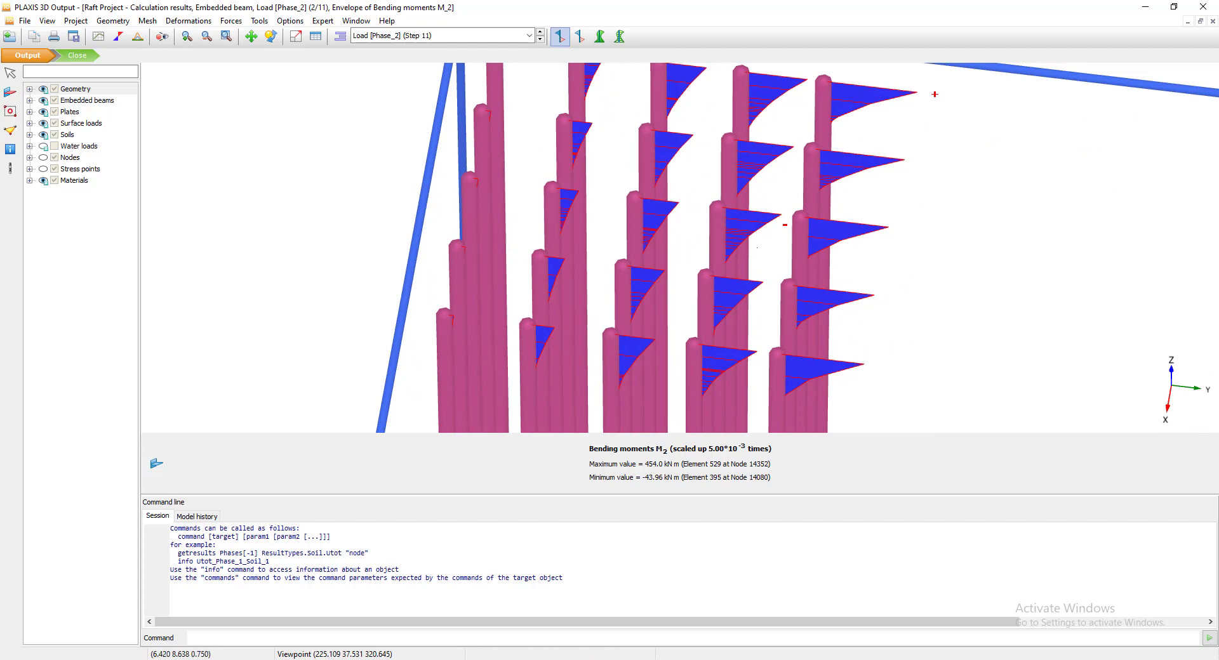
pyautogui.scroll(-3, 740, 256)
pyautogui.scroll(-1, 737, 253)
pyautogui.scroll(-4, 595, 220)
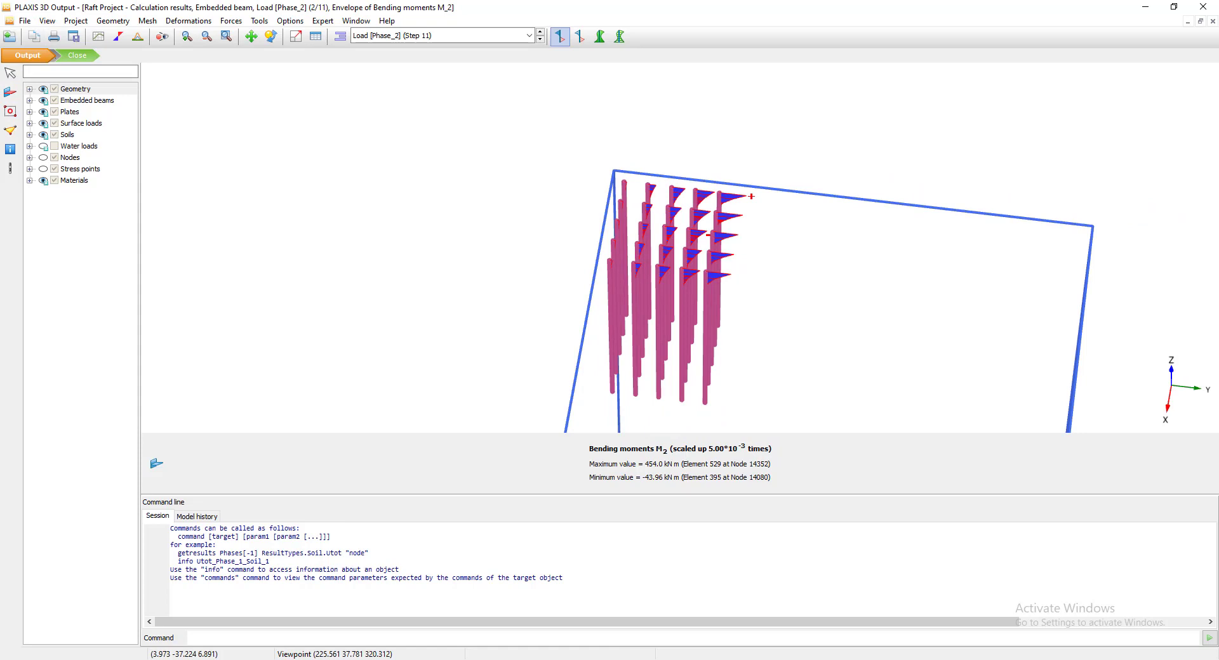
# Close the results program to return to the staged construction model, and reopen the calculation results of the Load phase
pyautogui.click(77, 55)
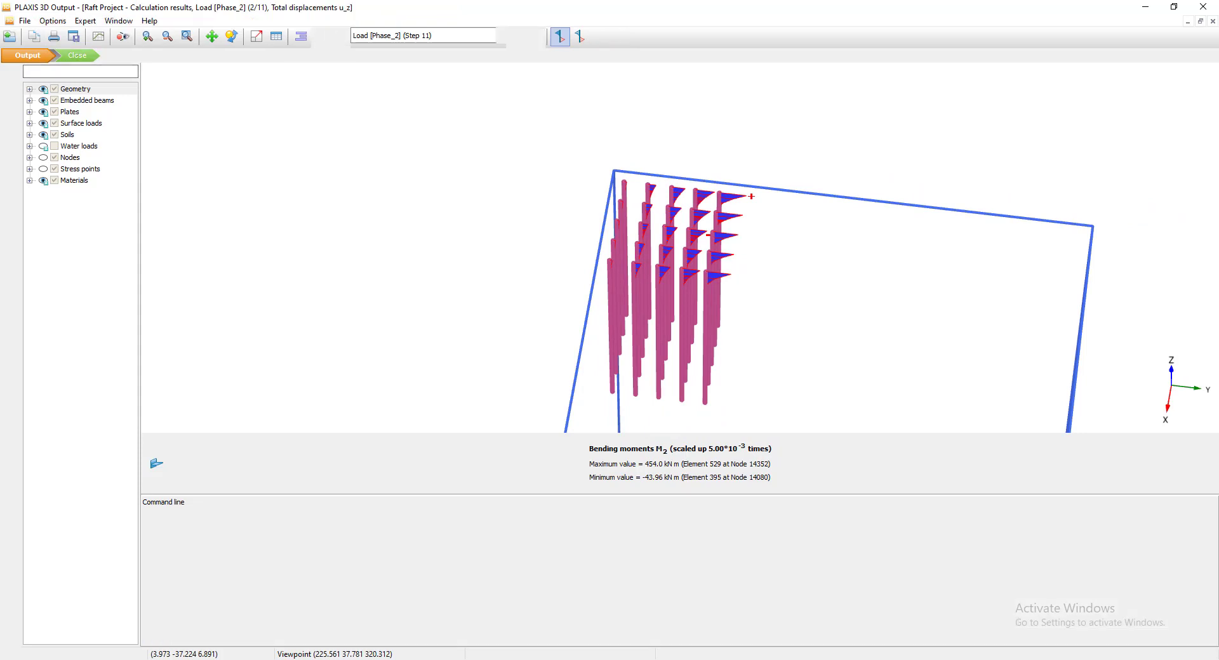
pyautogui.click(77, 56)
pyautogui.scroll(-4, 383, 237)
pyautogui.scroll(6, 464, 155)
pyautogui.click(535, 194)
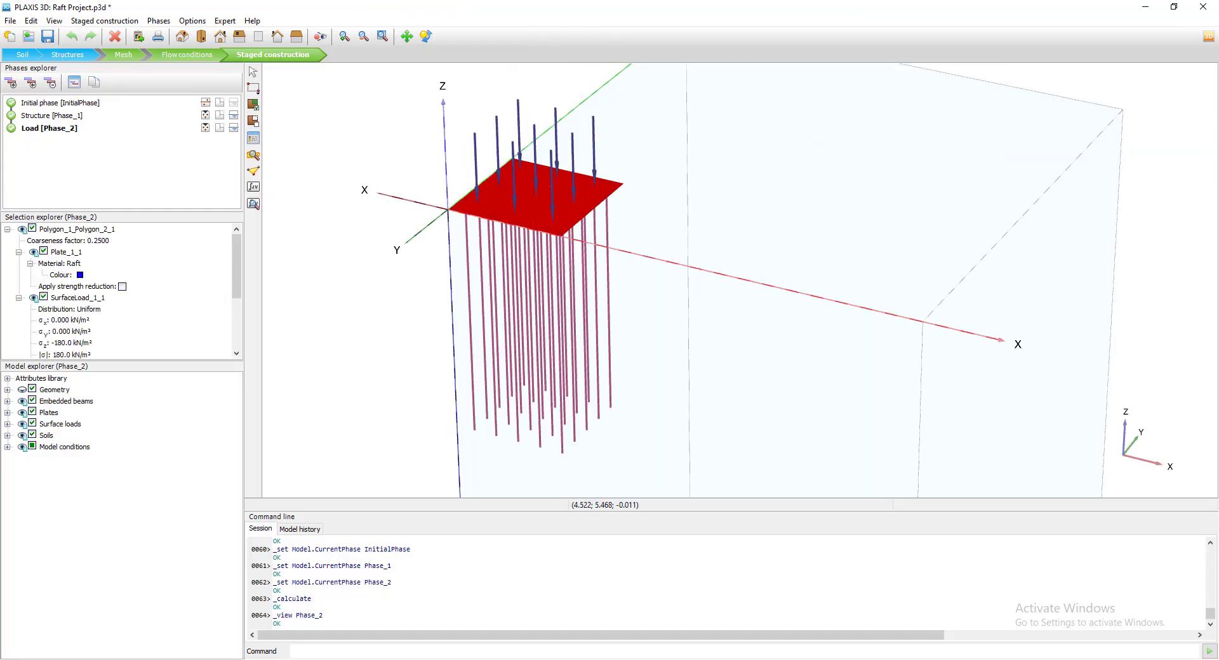
pyautogui.rightClick(535, 194)
pyautogui.click(512, 195)
pyautogui.click(621, 421)
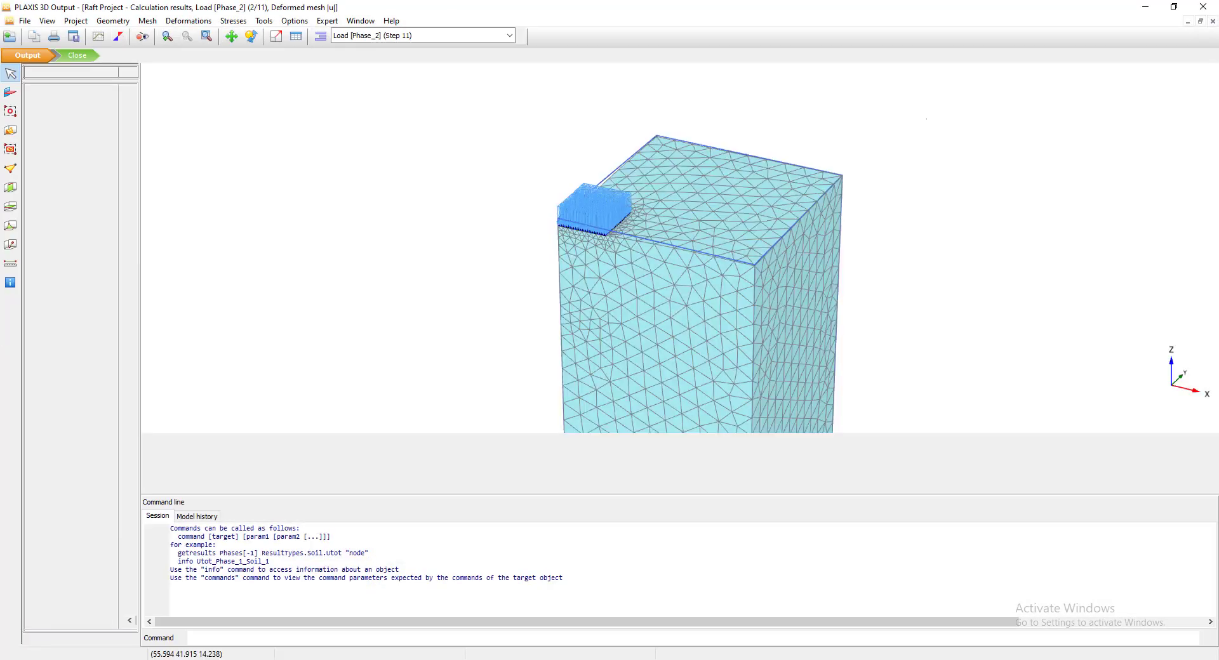
# Open the separate results view of the raft plate from the deformed mesh of the Load phase
pyautogui.scroll(10, 606, 228)
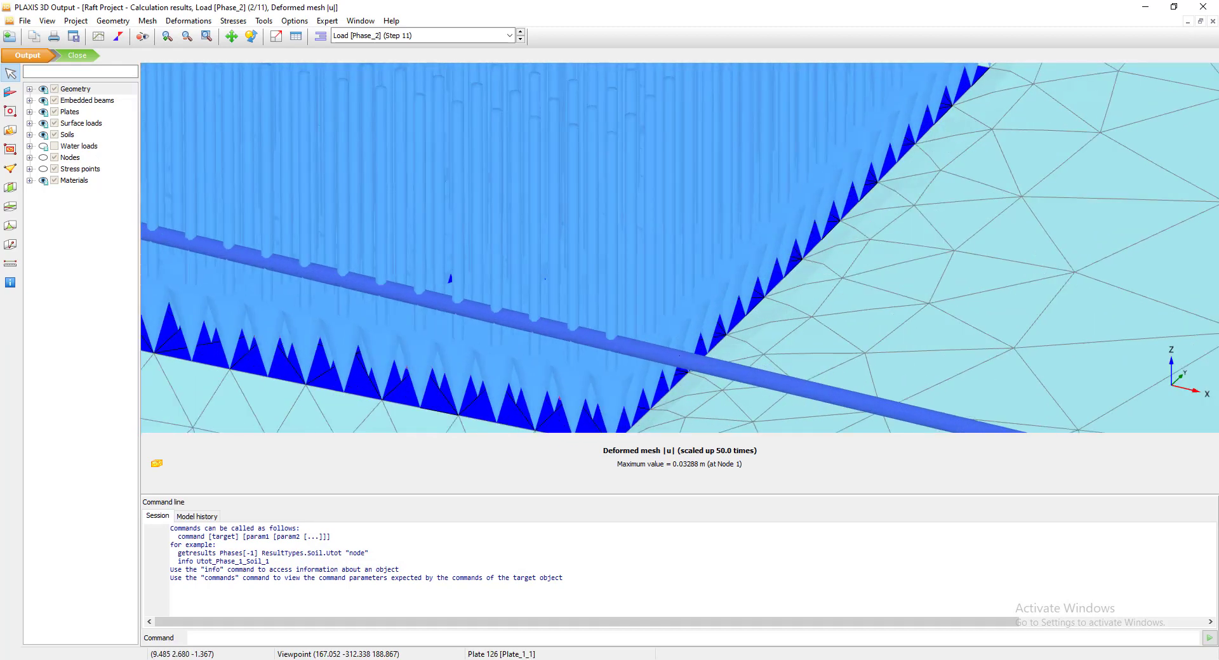
pyautogui.doubleClick(451, 278)
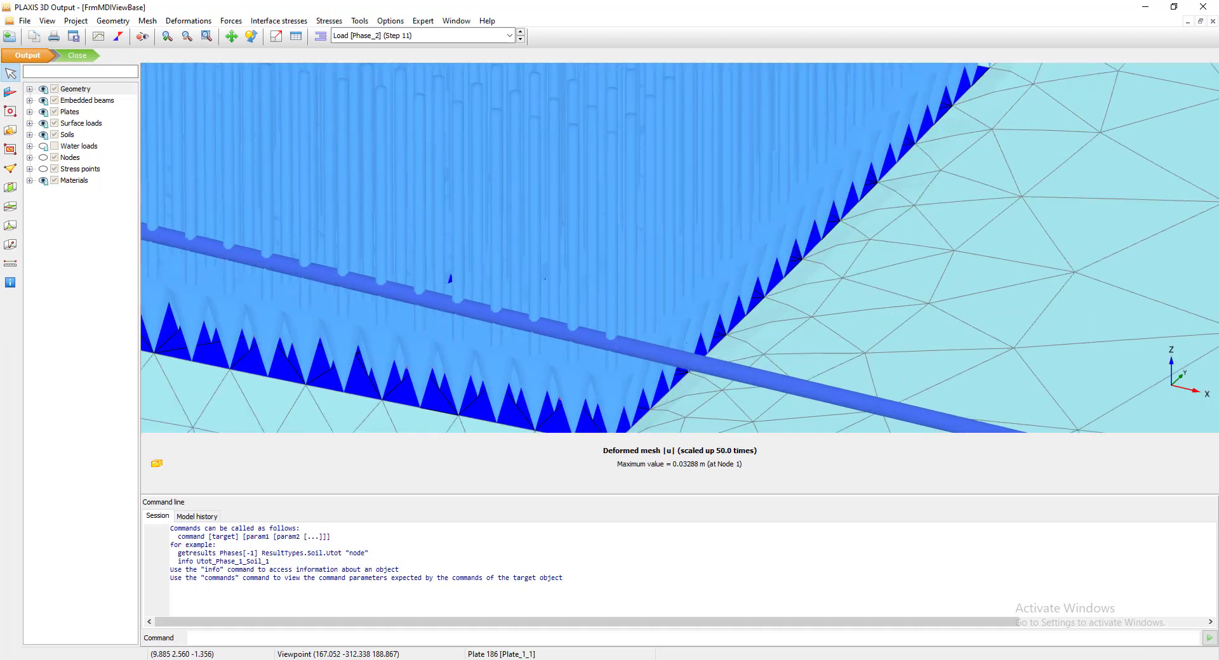
pyautogui.scroll(5, 622, 102)
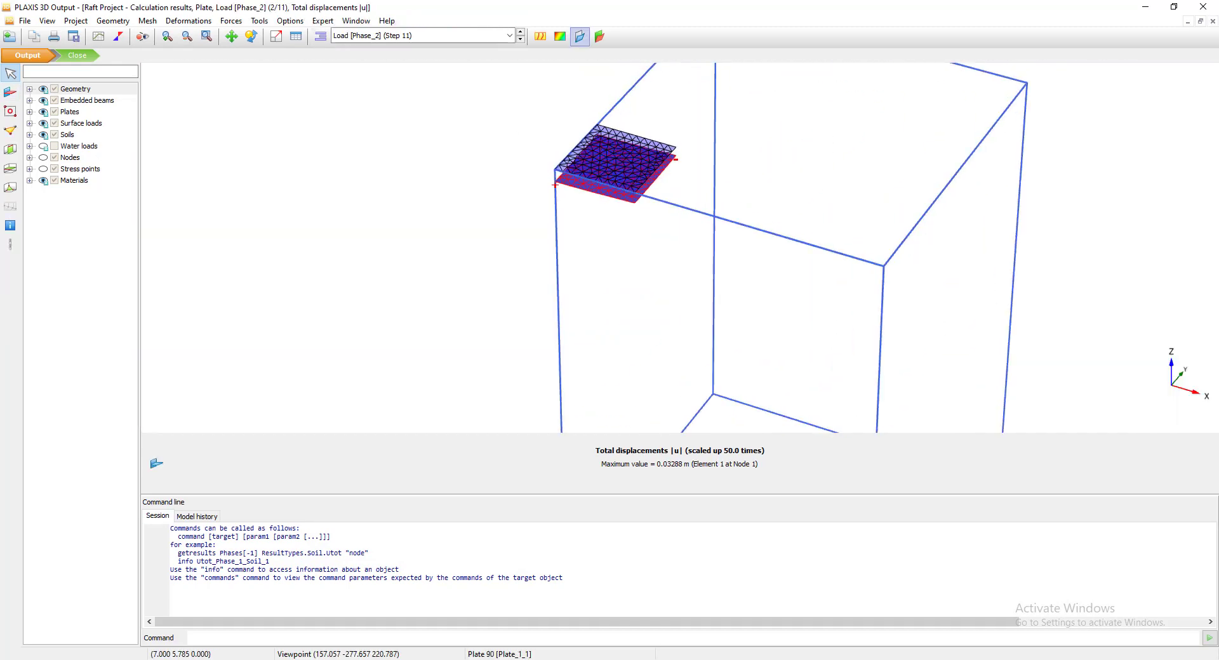
pyautogui.scroll(-5, 622, 102)
pyautogui.scroll(3, 623, 102)
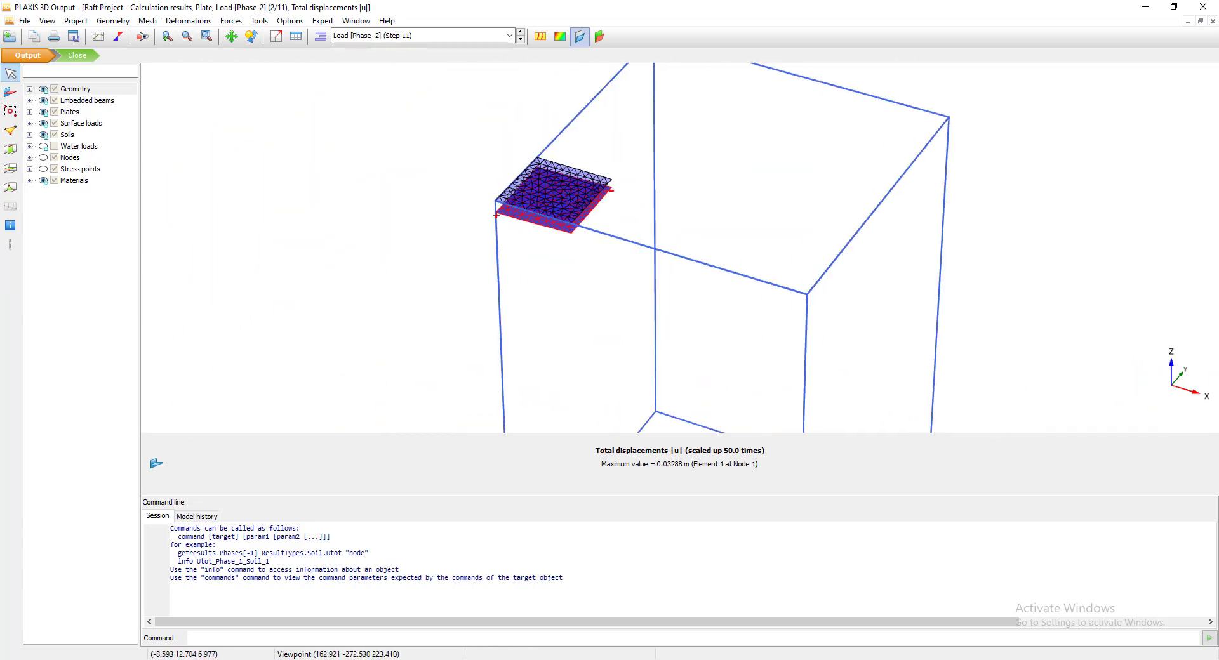
# Show the total displacements |u| of the raft plate as coloured shadings
pyautogui.click(189, 20)
pyautogui.moveTo(231, 20)
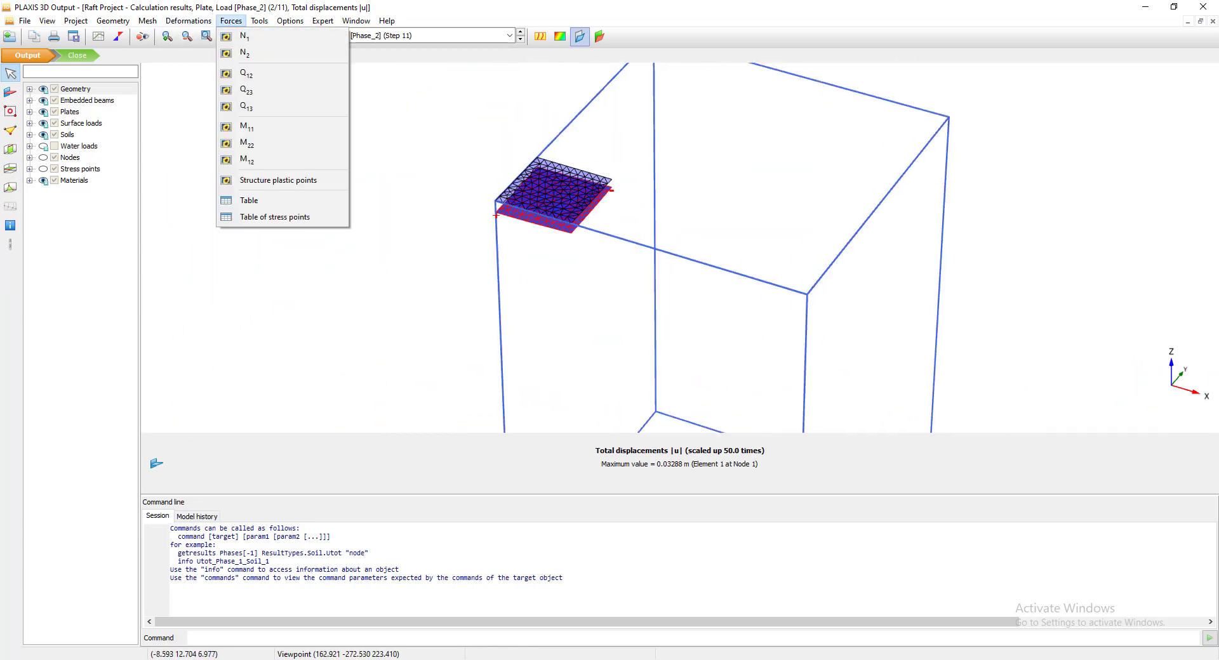
pyautogui.moveTo(387, 20)
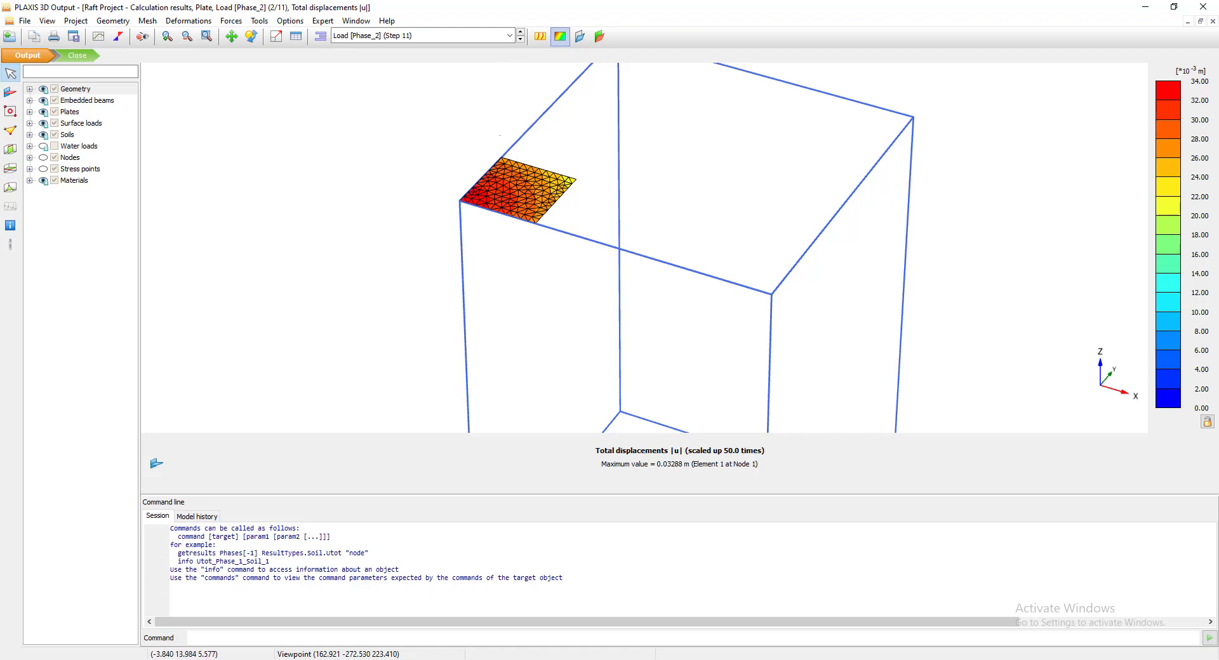
pyautogui.scroll(3, 518, 164)
# Display the bending moments M11 in the raft plate and inspect their distribution
pyautogui.click(231, 20)
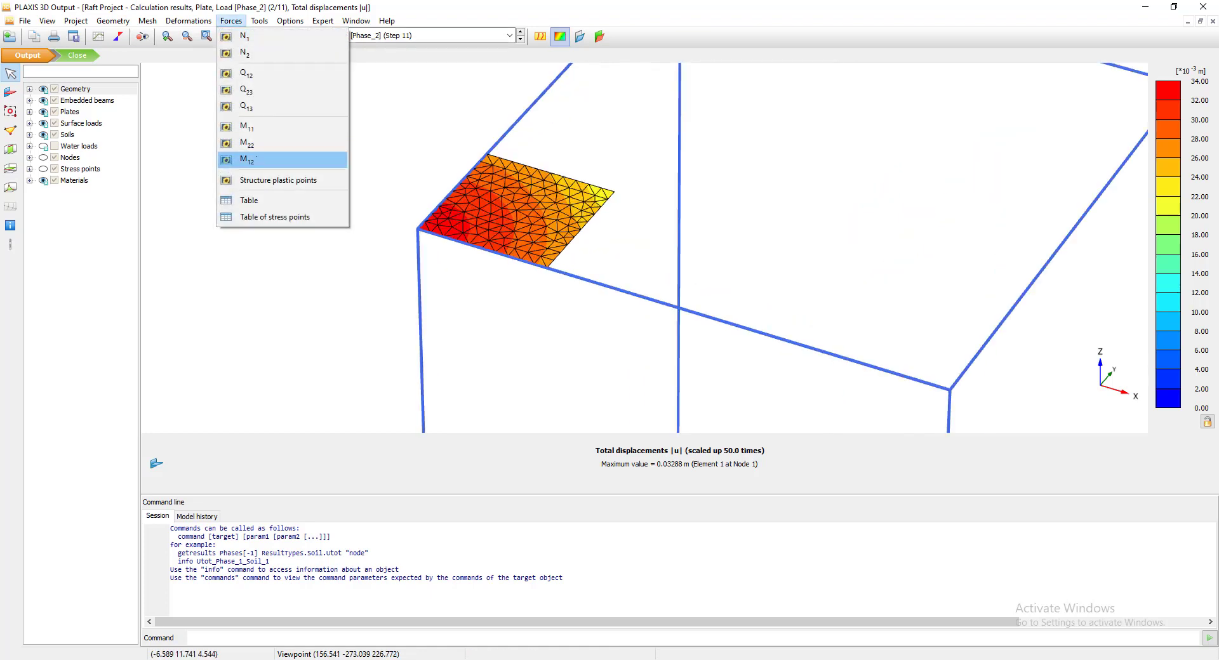
pyautogui.click(246, 126)
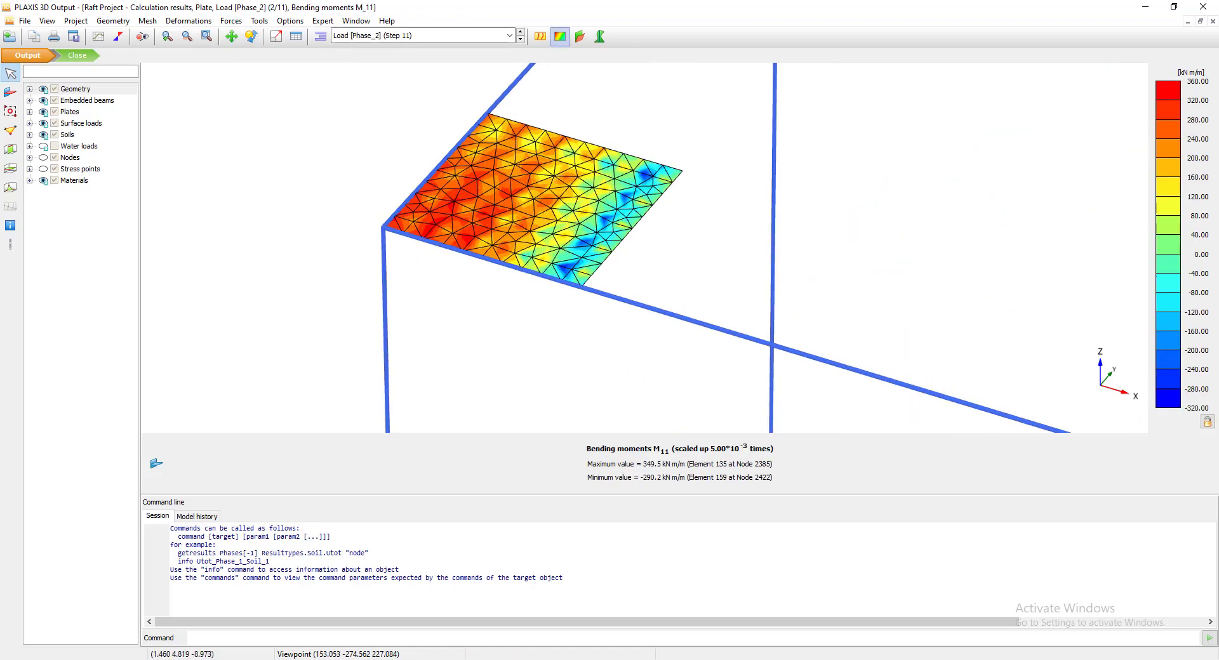
pyautogui.scroll(2, 444, 235)
pyautogui.scroll(-3, 445, 235)
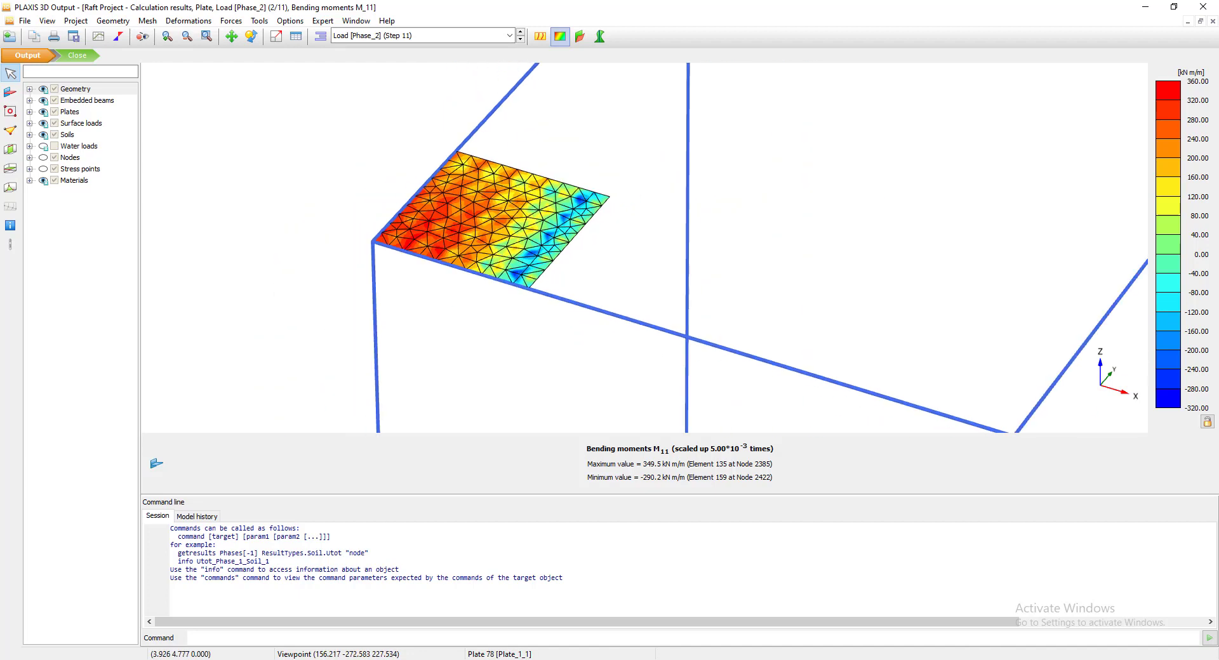
pyautogui.scroll(2, 509, 241)
pyautogui.scroll(-1, 509, 241)
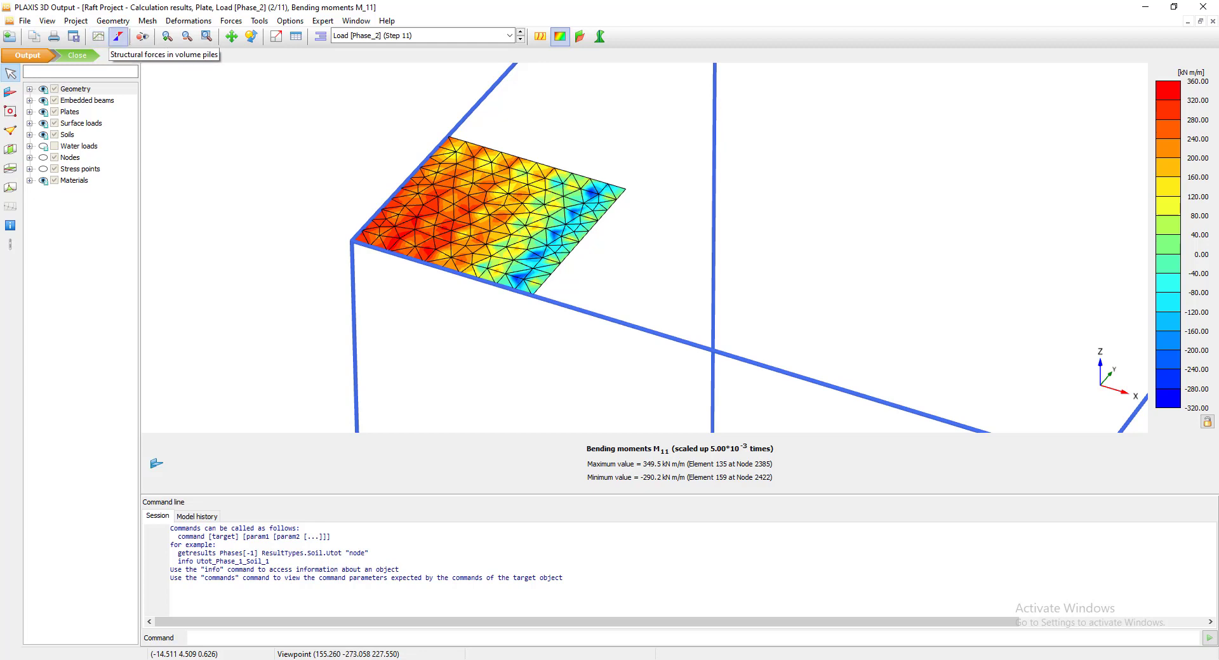
# Open the Curves manager to view its list of charts, and close it without creating a curve
pyautogui.click(98, 36)
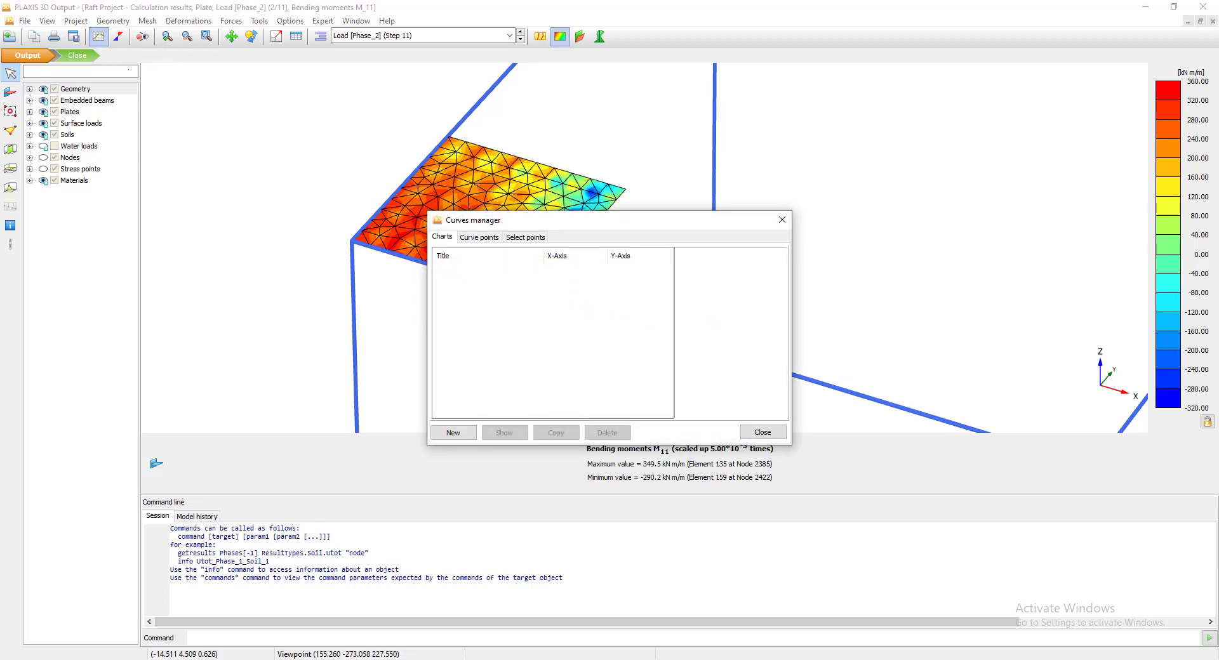
pyautogui.click(783, 220)
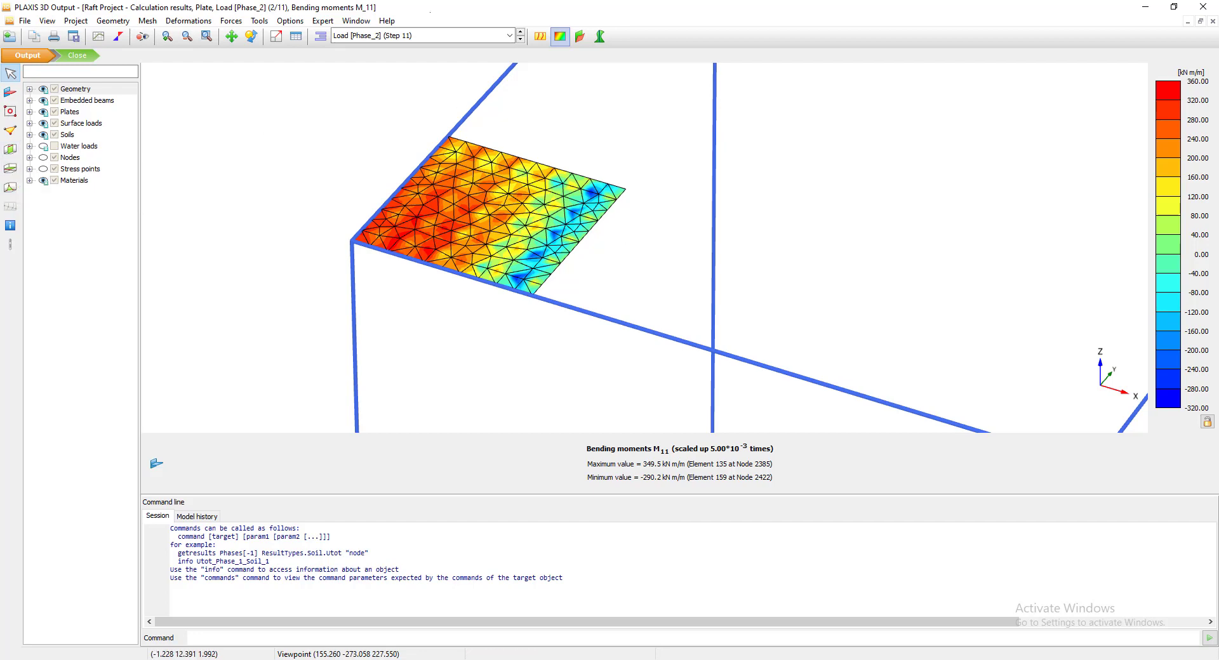
pyautogui.scroll(2, 561, 204)
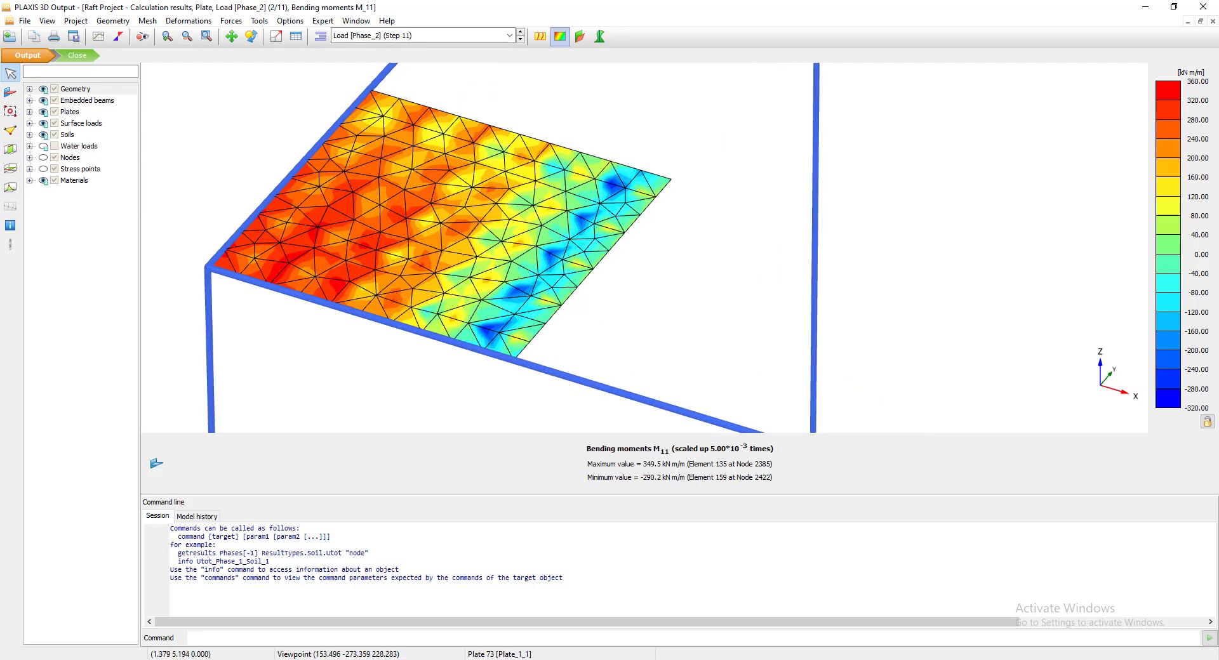
# Display the bending moments M22 in the raft plate and examine their distribution up close
pyautogui.click(187, 20)
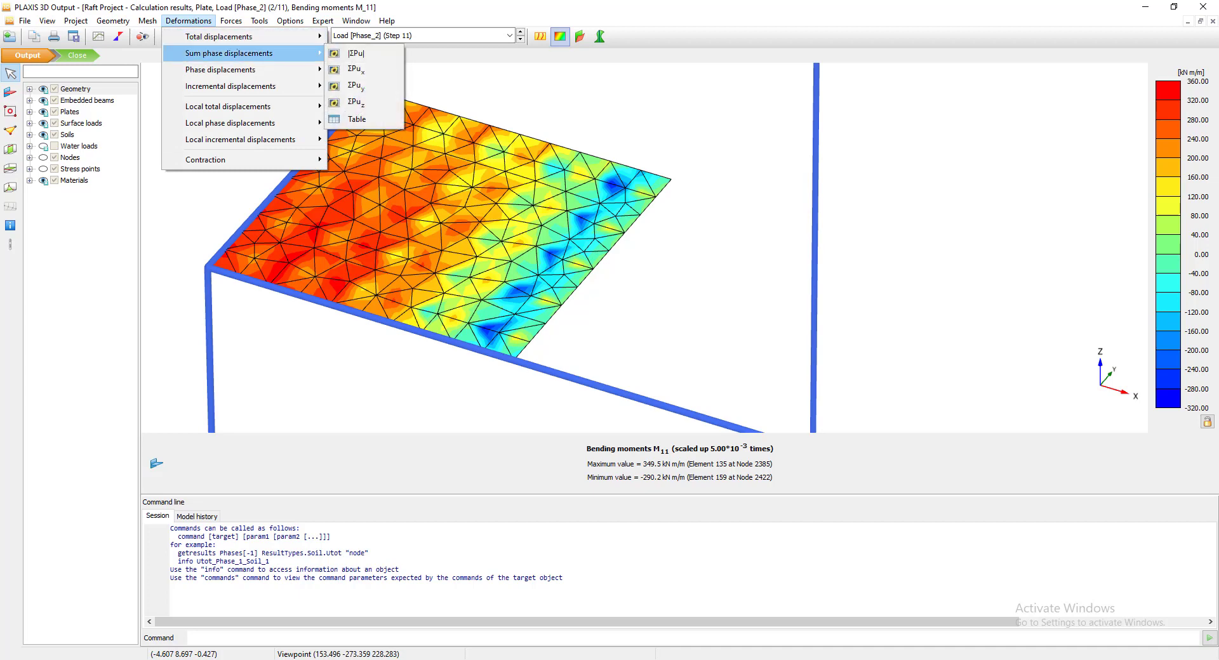
pyautogui.moveTo(232, 21)
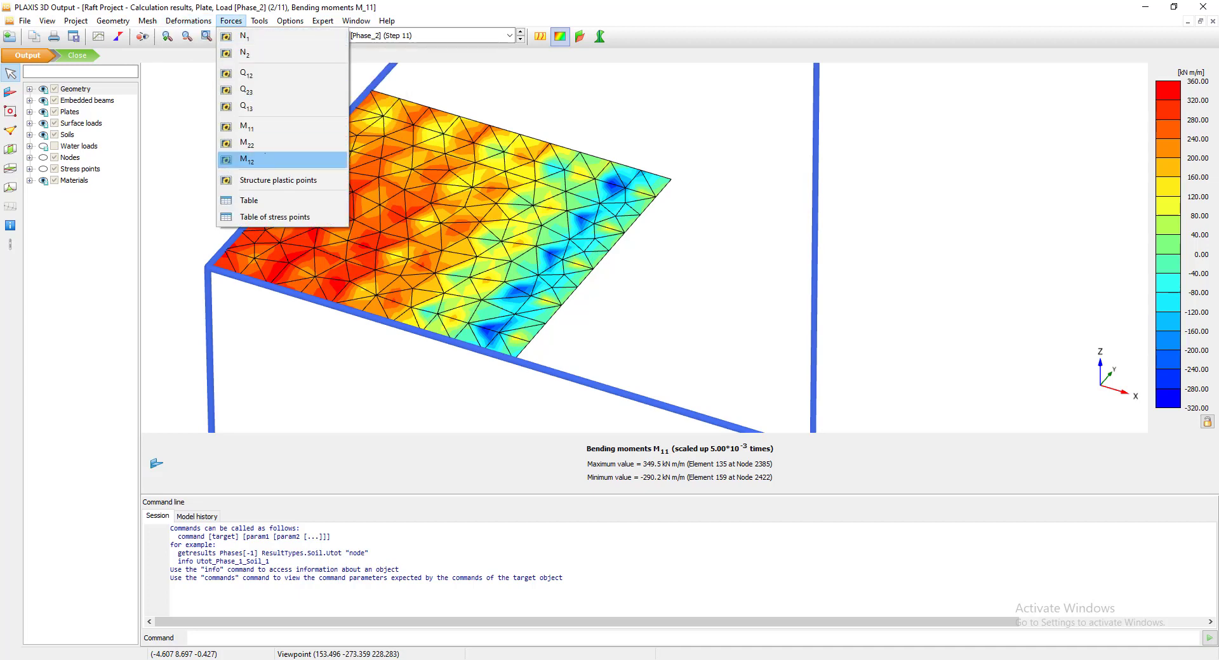
pyautogui.click(260, 141)
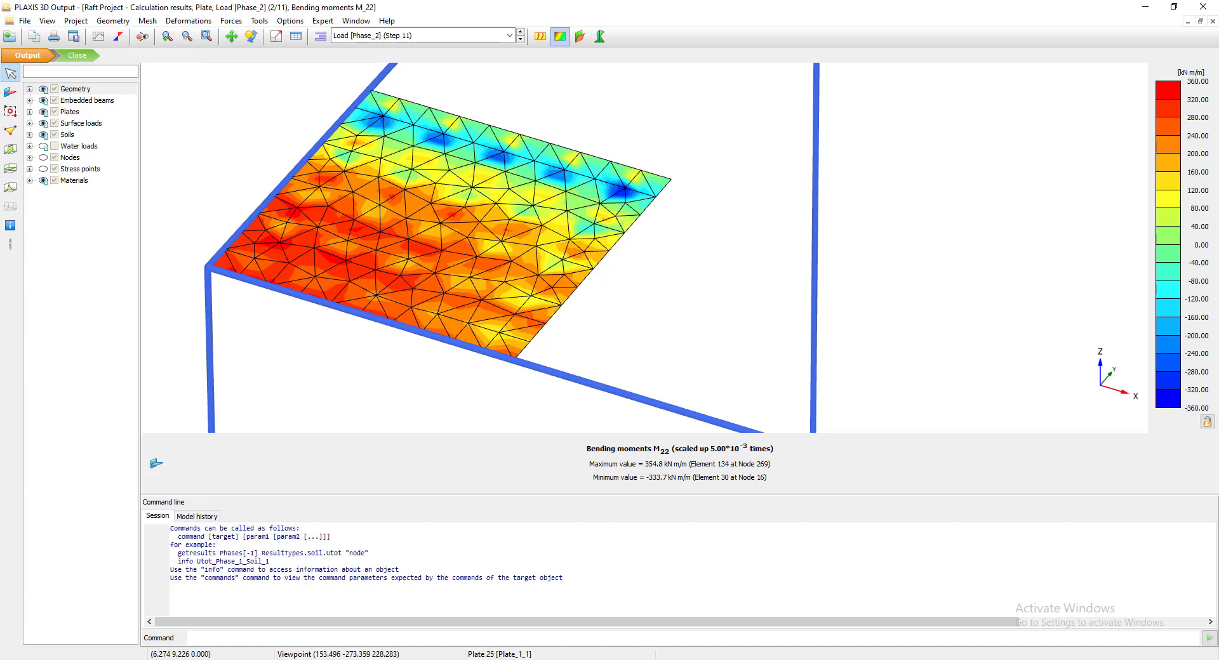
pyautogui.scroll(2, 626, 196)
pyautogui.scroll(1, 593, 197)
pyautogui.scroll(-11, 562, 193)
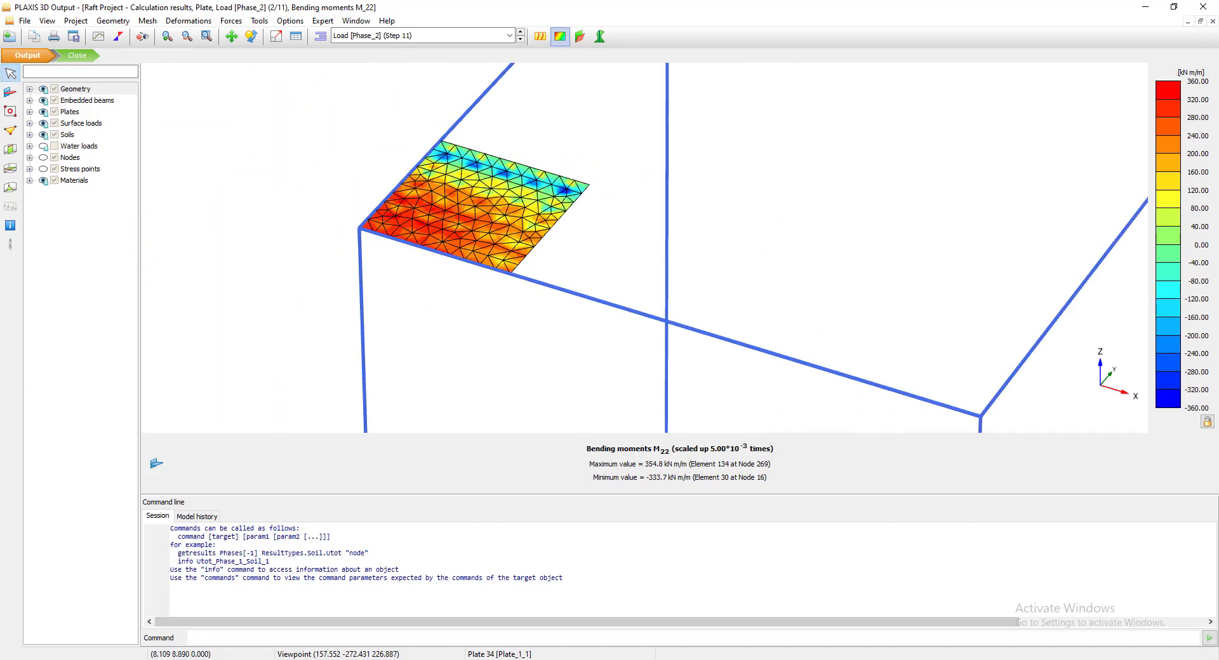
pyautogui.scroll(9, 565, 191)
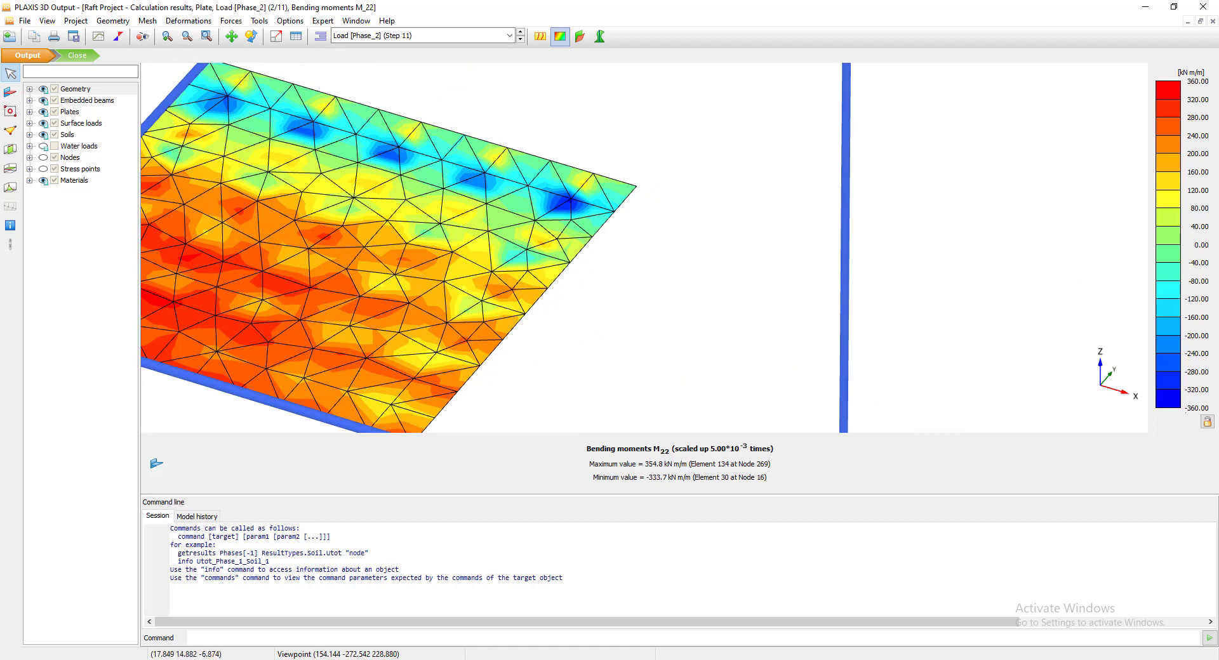
# Compare the M22 bending moments along the raft's outer edge and interior, and view the raft within the full model outline
pyautogui.scroll(-6, 575, 222)
pyautogui.scroll(6, 595, 204)
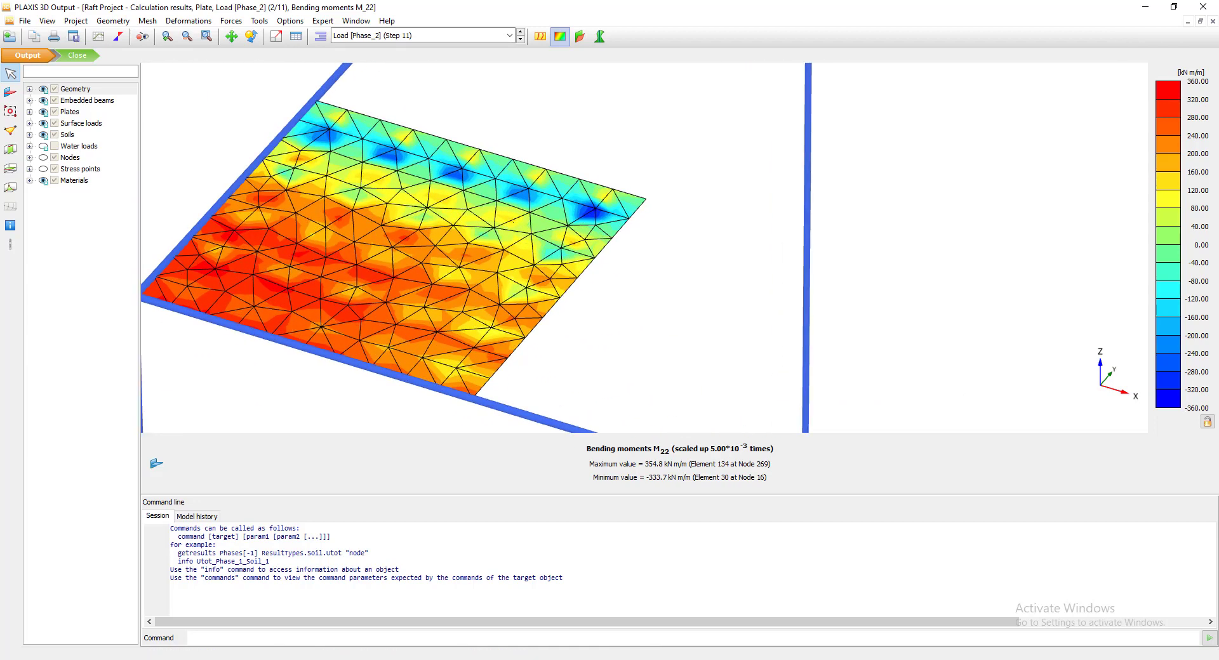
pyautogui.scroll(1, 590, 206)
pyautogui.scroll(-1, 590, 207)
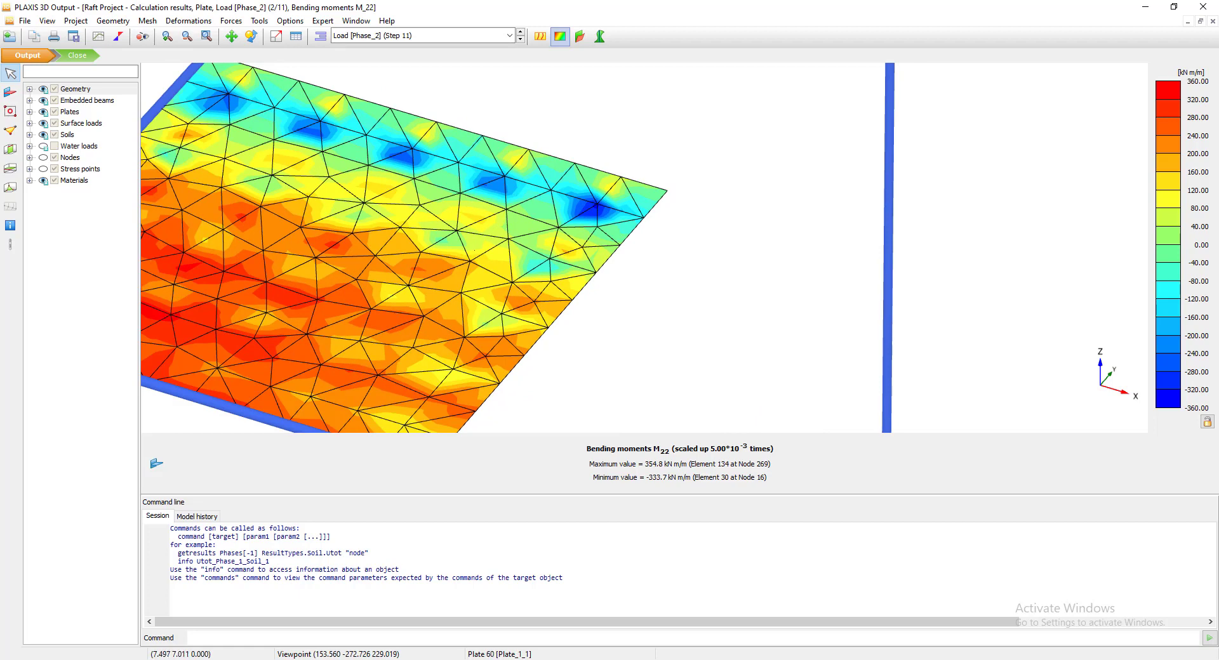
pyautogui.scroll(-3, 449, 258)
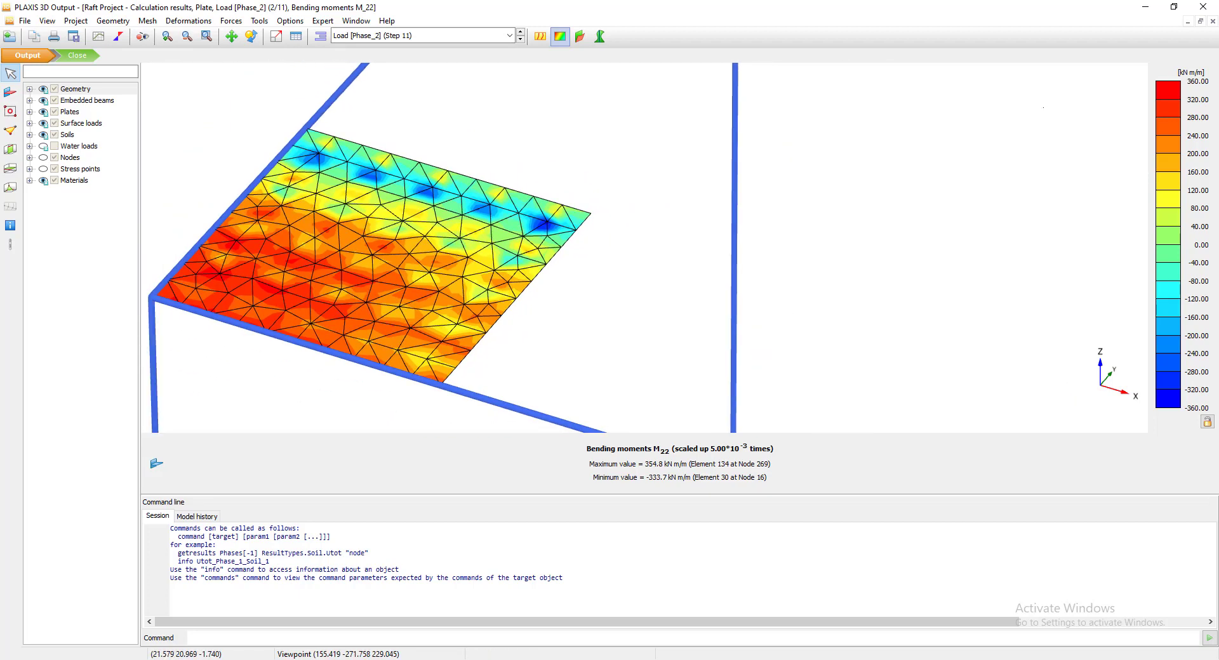
pyautogui.scroll(-1, 459, 247)
pyautogui.scroll(1, 459, 247)
pyautogui.scroll(5, 451, 321)
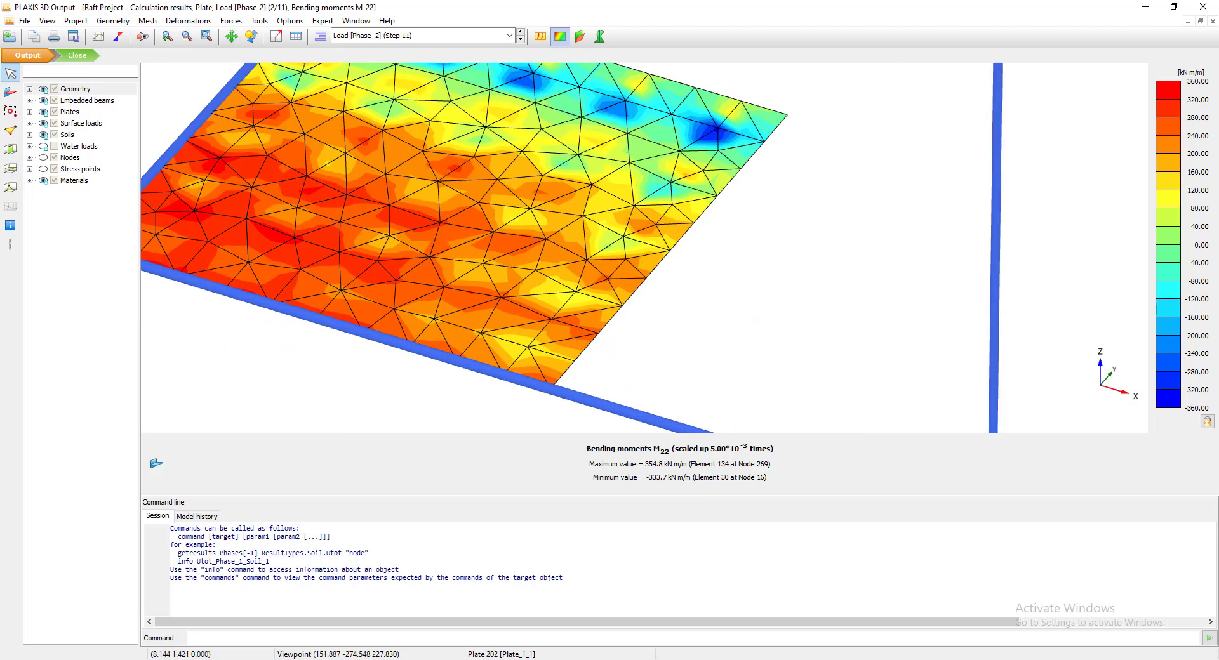
pyautogui.scroll(-5, 501, 330)
pyautogui.scroll(-1, 459, 248)
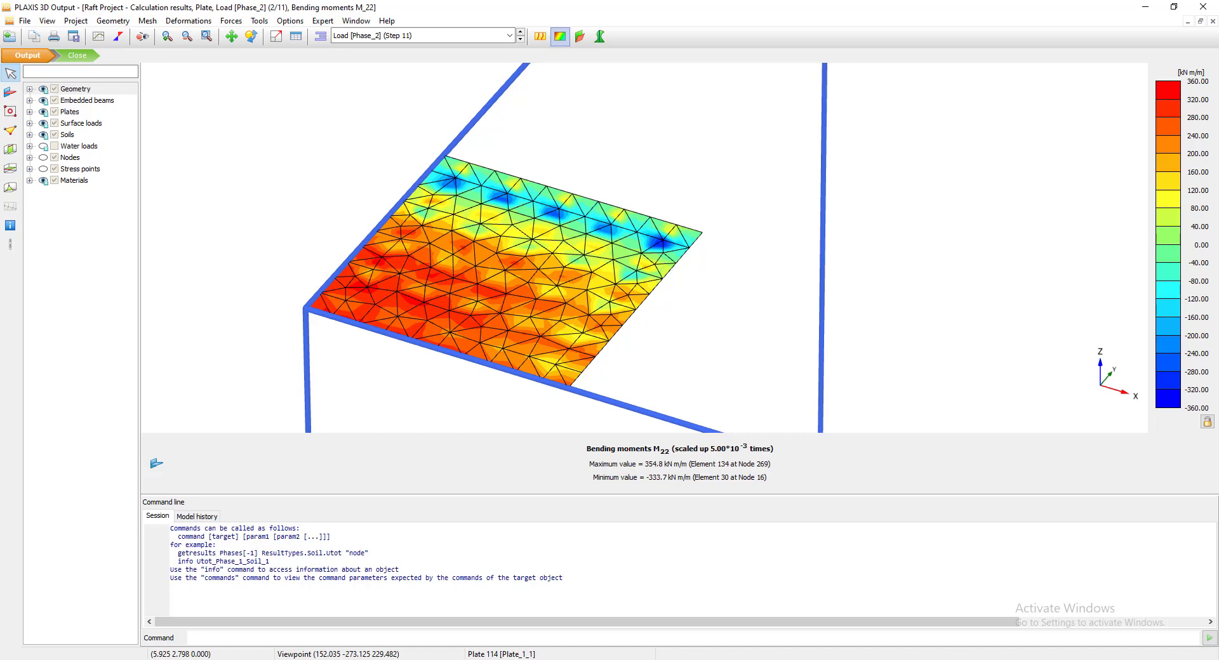
pyautogui.scroll(-5, 687, 282)
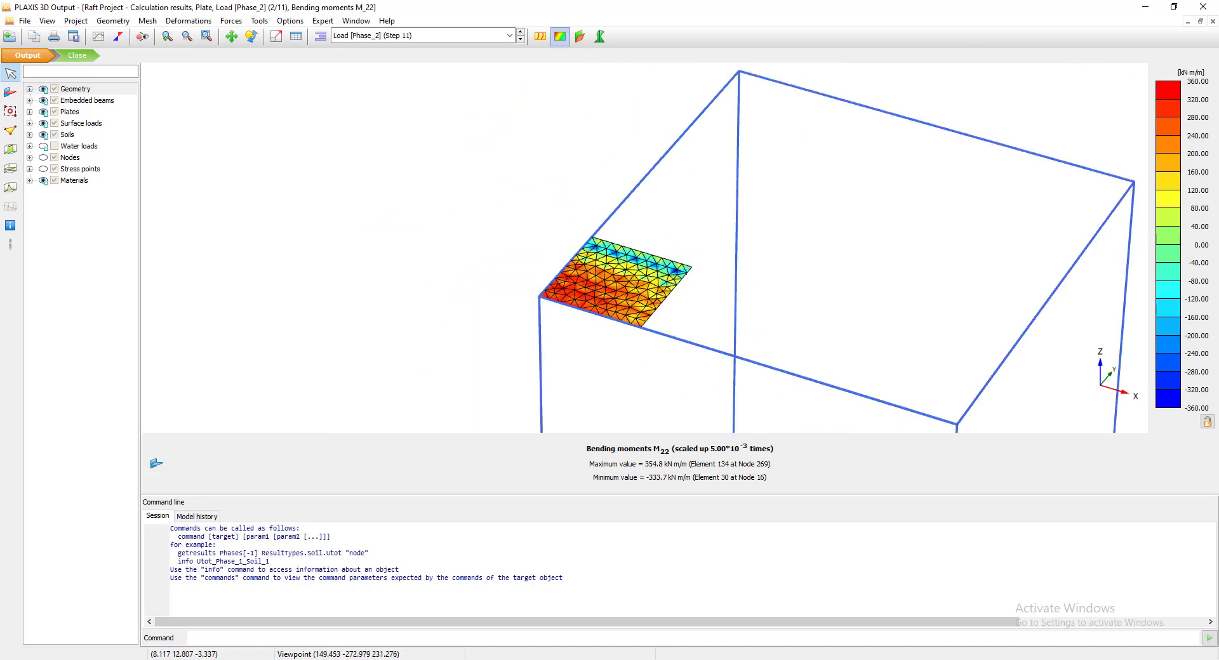
pyautogui.scroll(2, 673, 292)
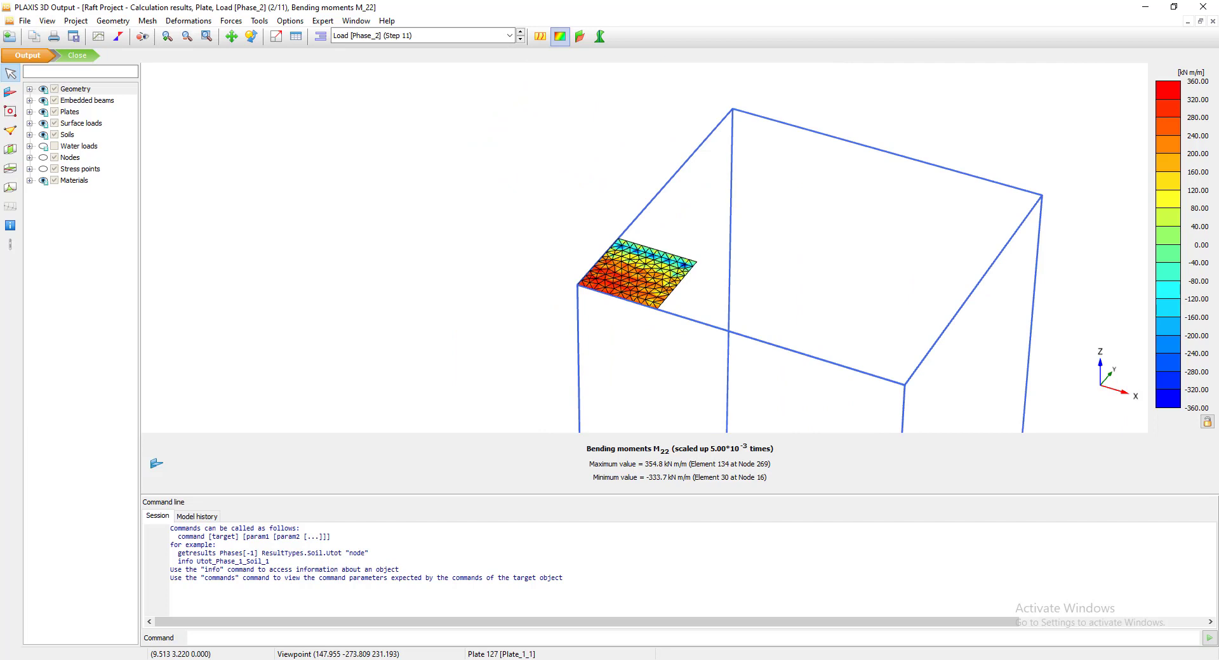